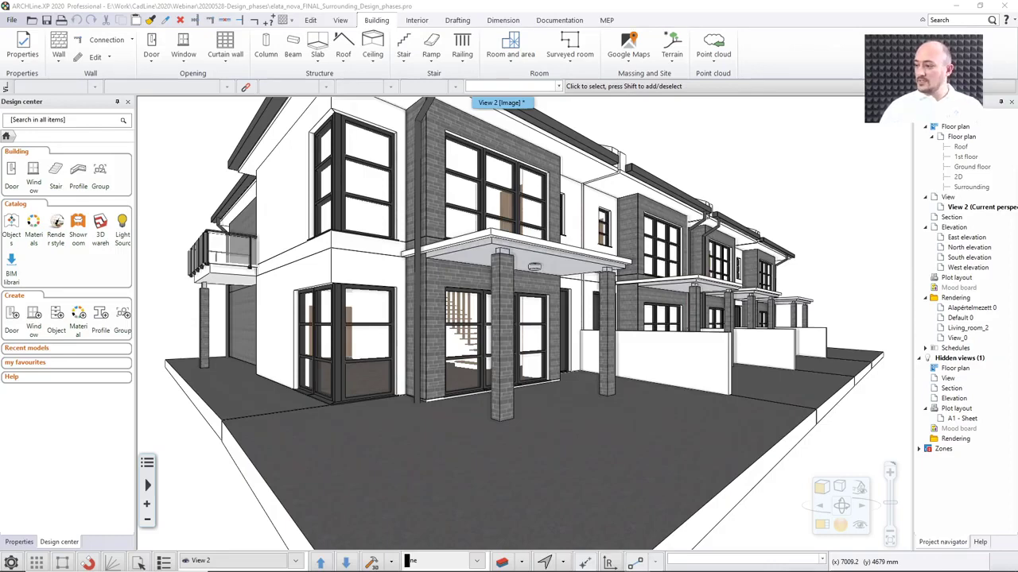
# Step: Close the current project without saving and reopen the recent project elata_nova_FINAL_Surrounding_Design_phases
pyautogui.click(12, 22)
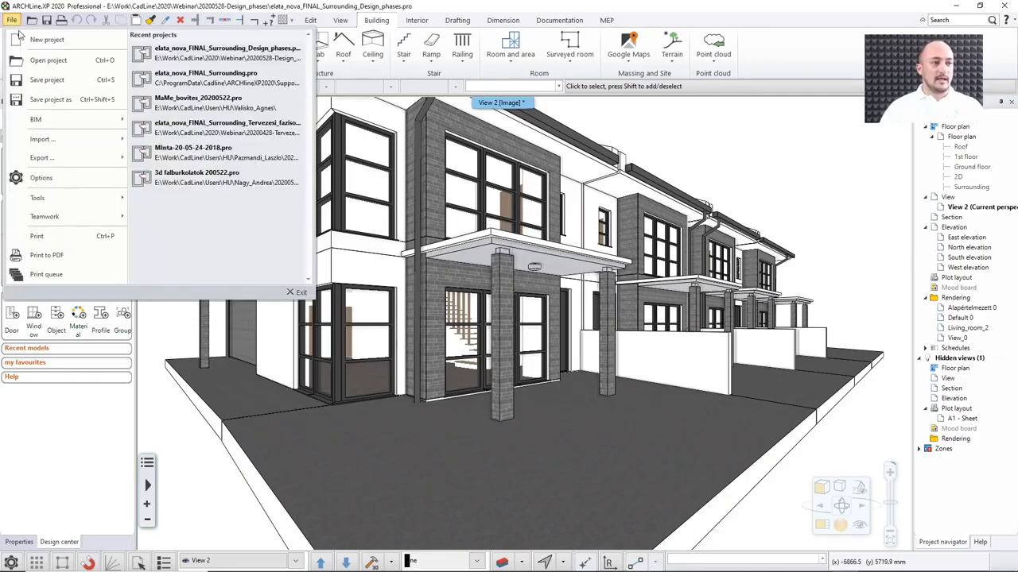
pyautogui.click(32, 39)
pyautogui.click(457, 312)
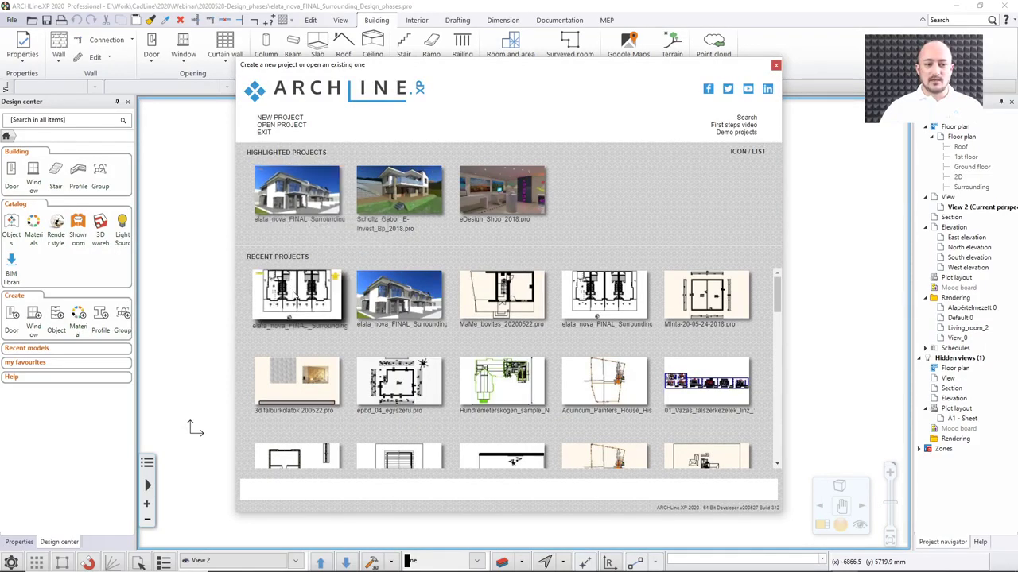
pyautogui.click(325, 290)
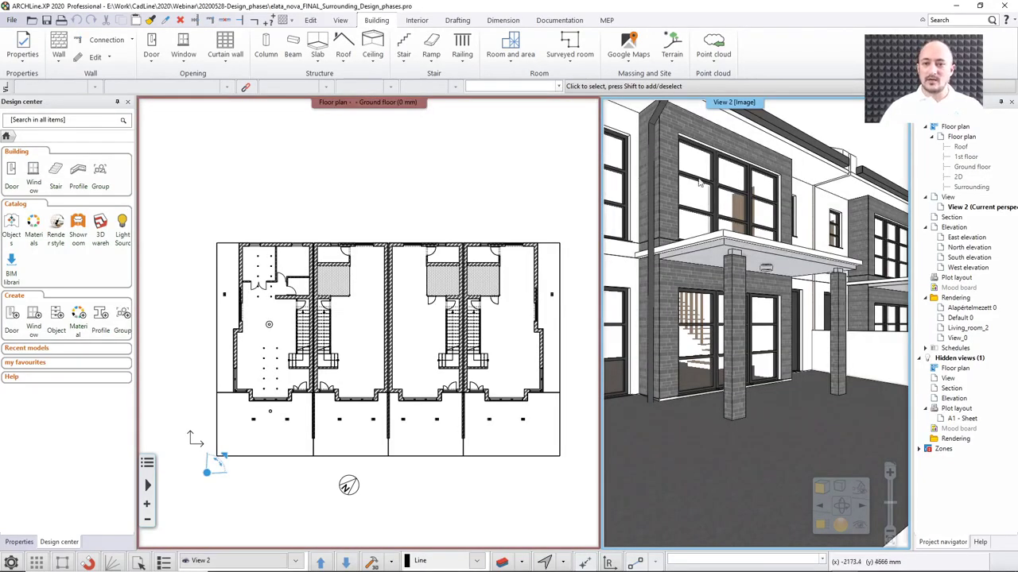
pyautogui.click(821, 525)
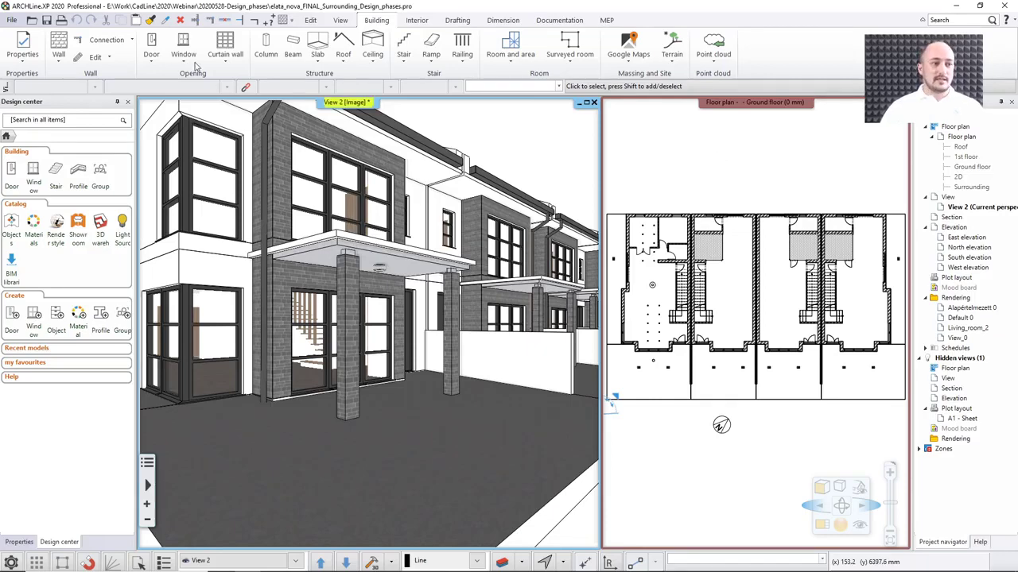
# Step: Close the open project without saving and create a new blank project
pyautogui.click(12, 19)
pyautogui.click(24, 37)
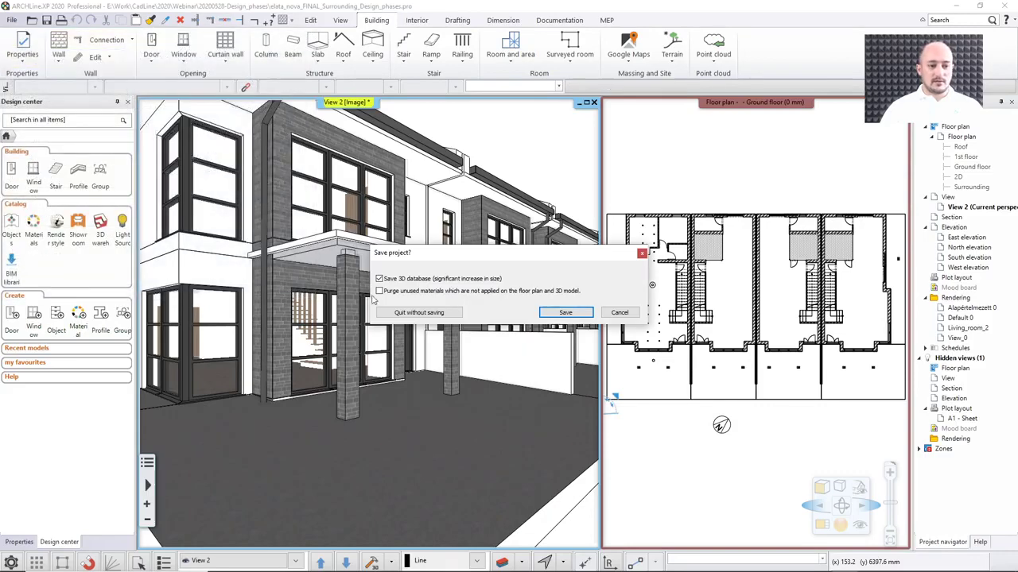
pyautogui.click(414, 314)
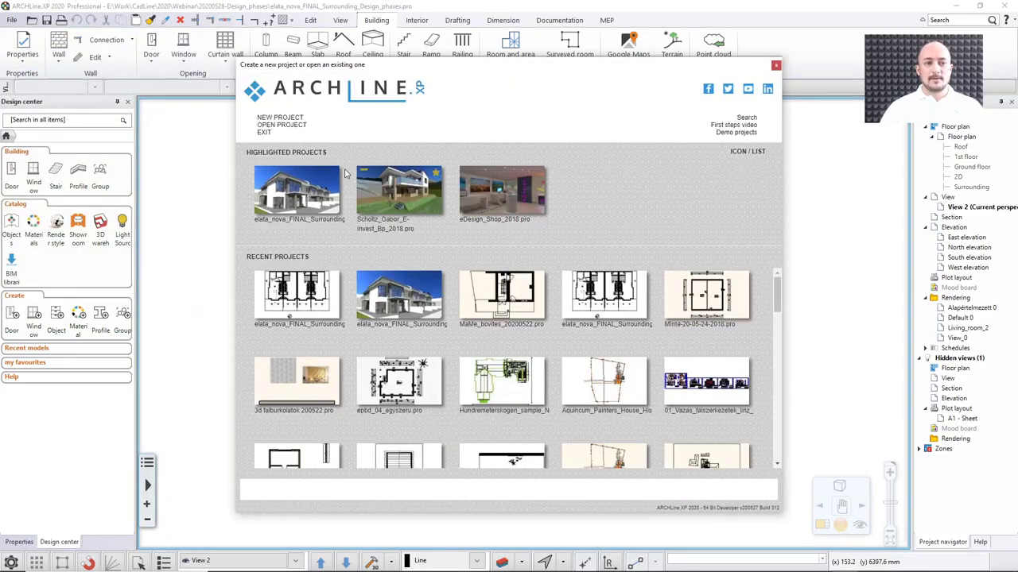
pyautogui.click(280, 119)
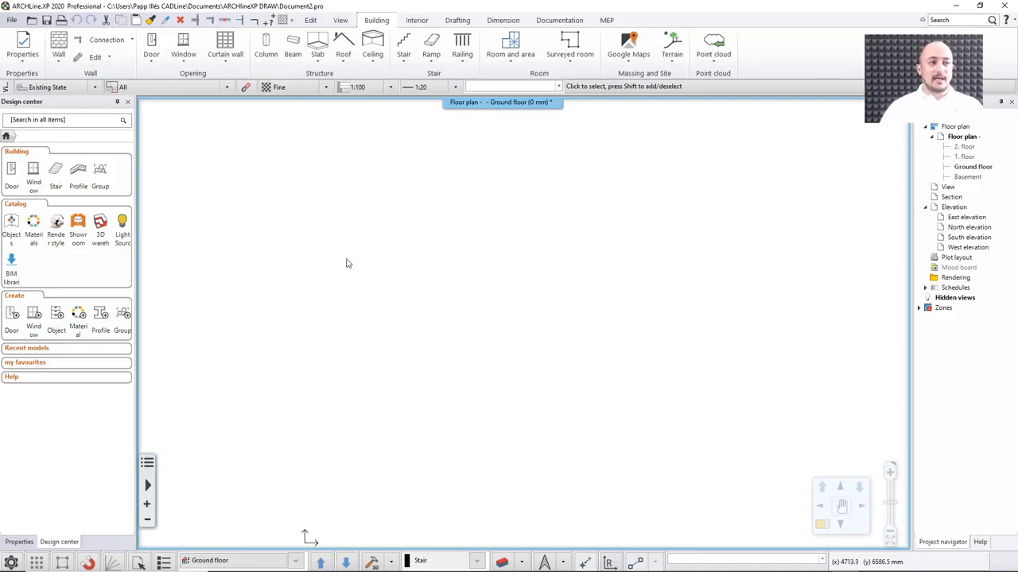
# Step: Draw a horizontal wall on the ground floor plan using the 1 layered 38 wide wall style
pyautogui.click(59, 47)
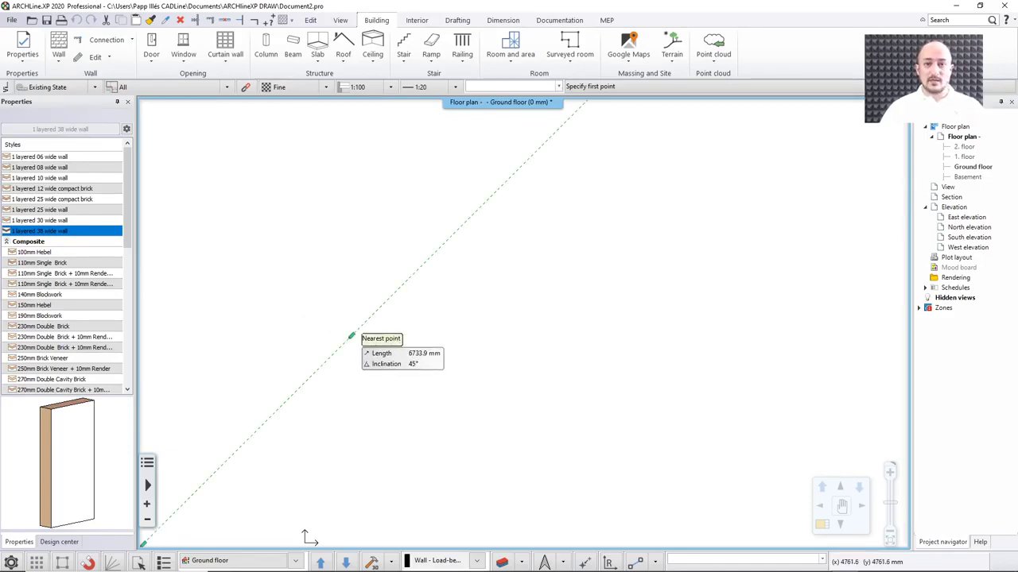
pyautogui.click(312, 410)
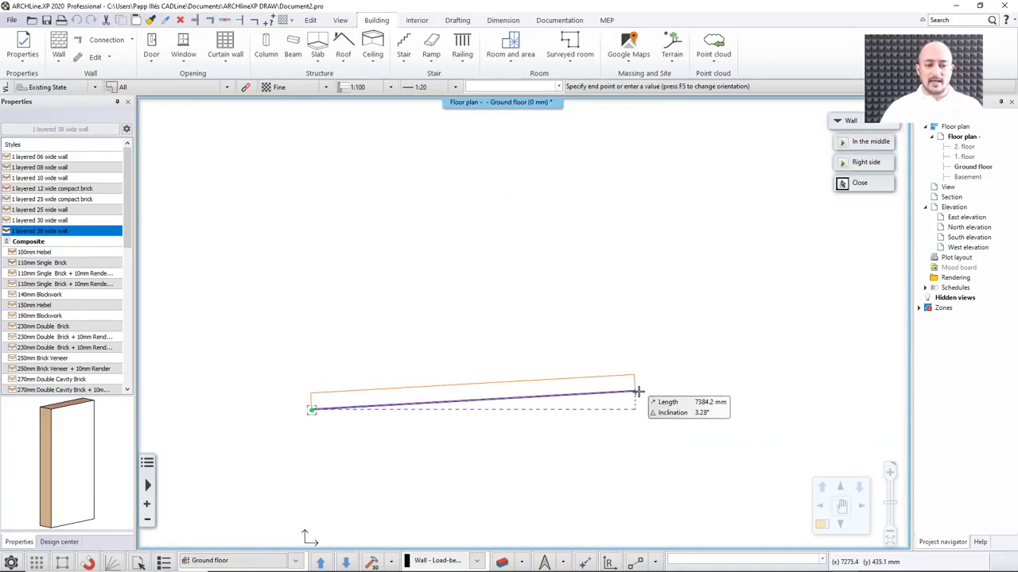
pyautogui.click(666, 407)
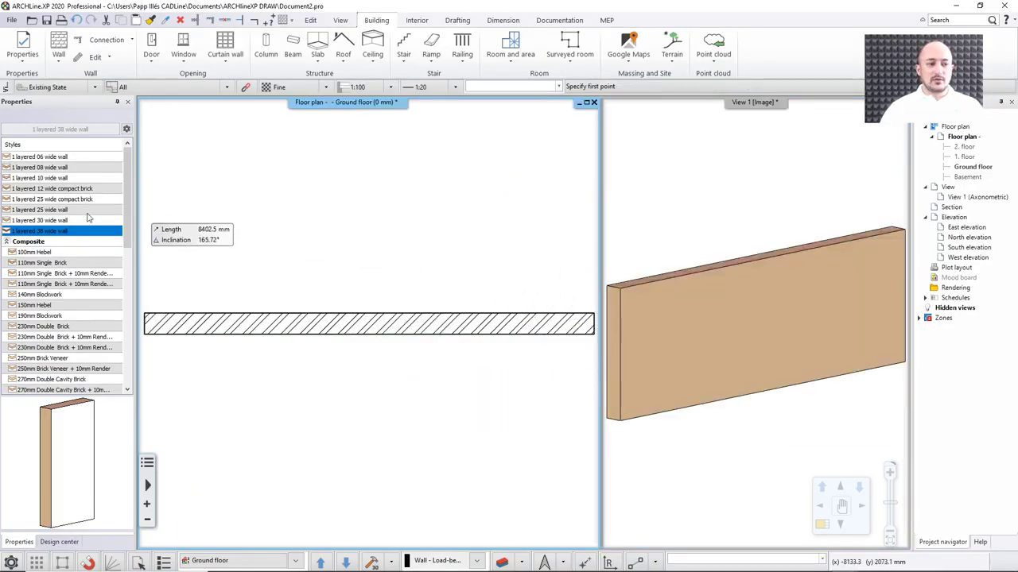
# Step: Draw a perpendicular partition in the 1 layered 10 wide wall style, running up from the thick wall's upper right corner
pyautogui.click(46, 178)
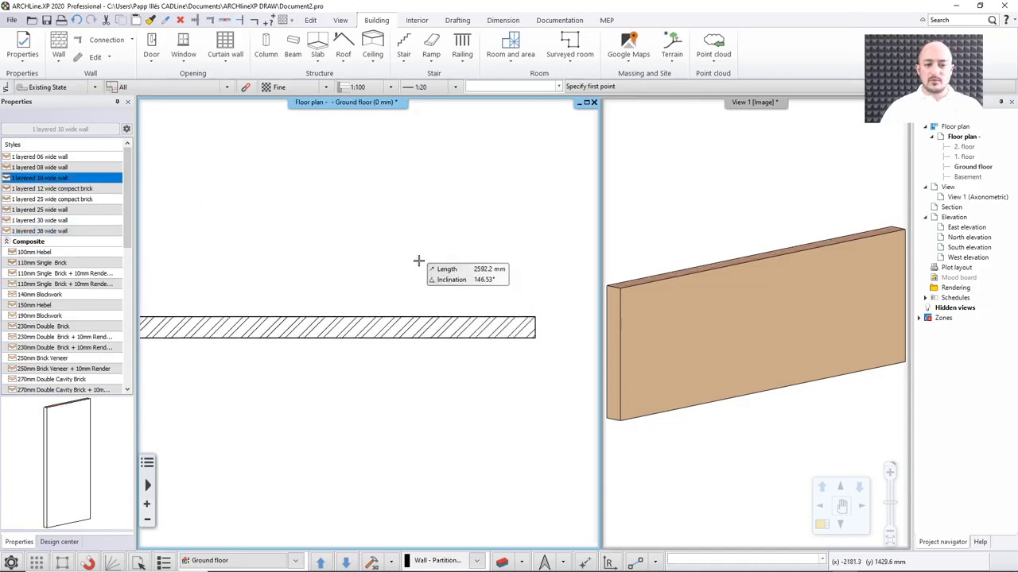
pyautogui.click(536, 317)
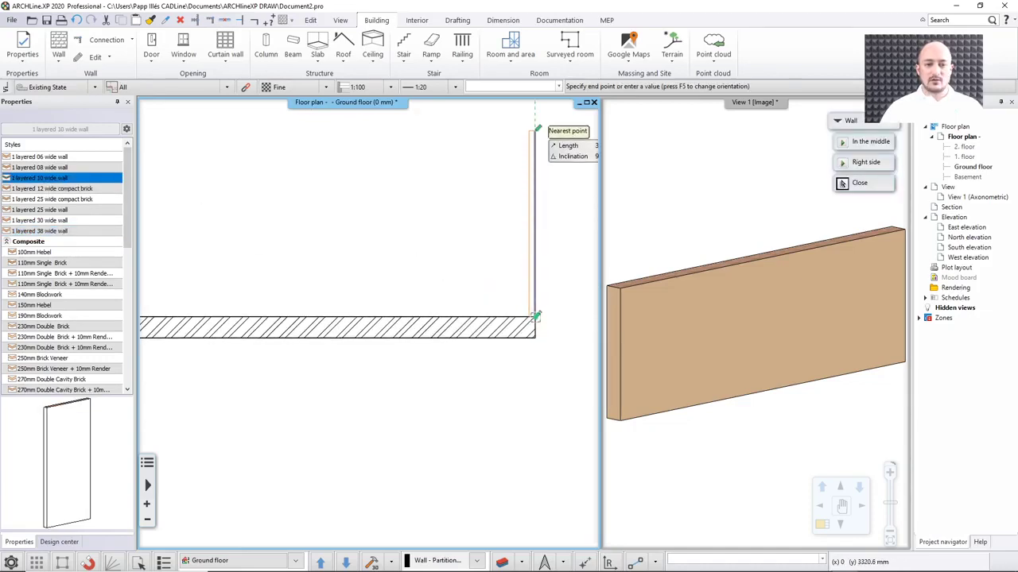
pyautogui.scroll(-1, 533, 135)
pyautogui.moveTo(507, 143); pyautogui.dragTo(534, 182, button='middle')
pyautogui.click(536, 179)
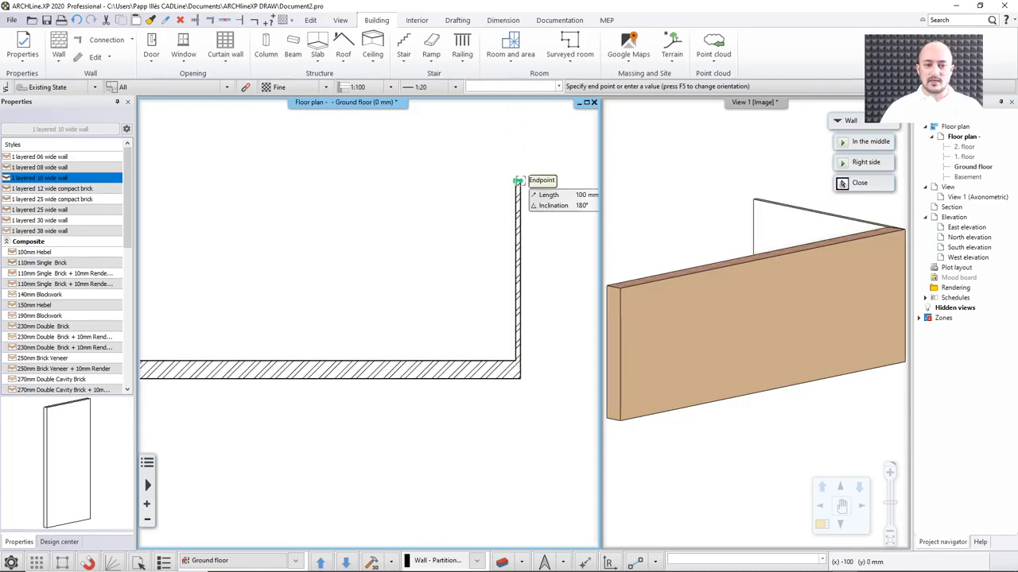
pyautogui.press('Escape')
# Step: Draw a second 10 wide partition up from the middle of the thick wall, parallel to and level with the first one
pyautogui.moveTo(371, 356); pyautogui.dragTo(422, 352, button='middle')
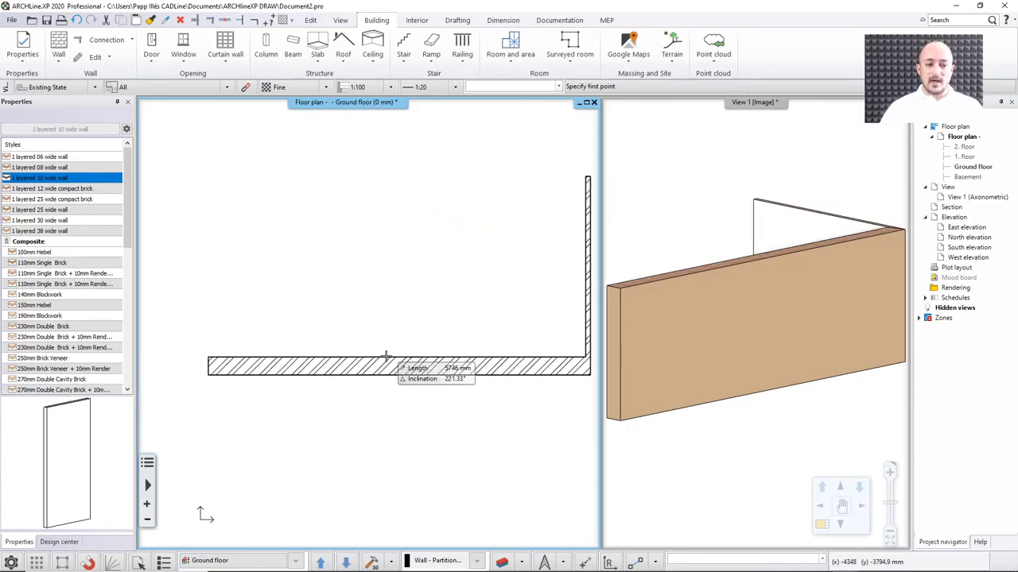
pyautogui.click(398, 356)
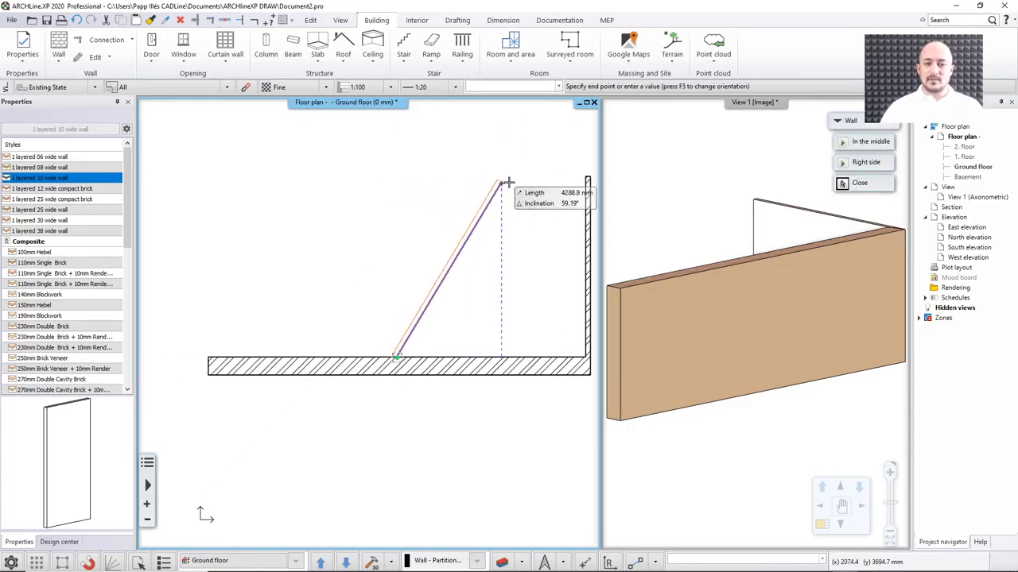
pyautogui.click(394, 174)
pyautogui.press('Escape')
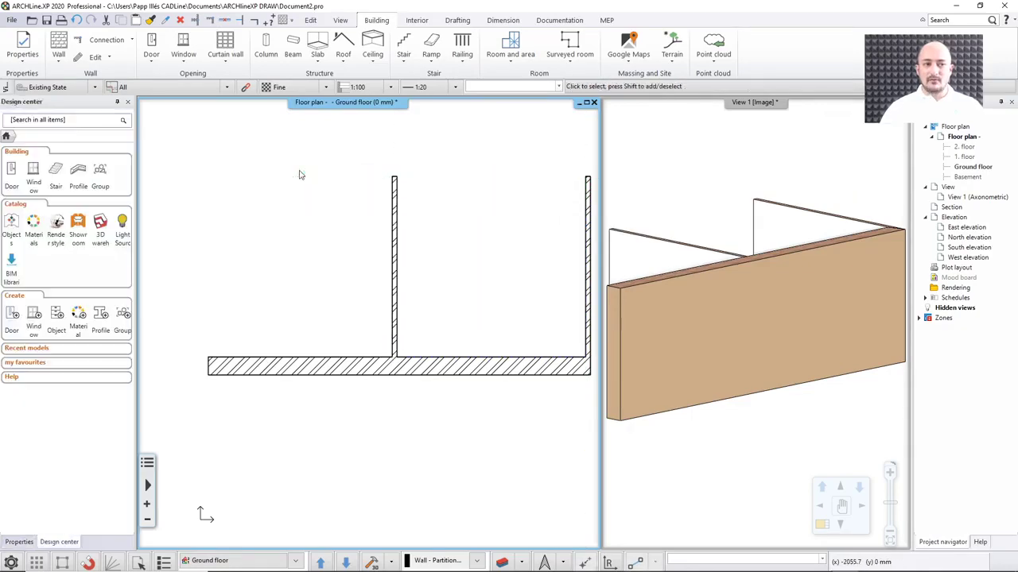
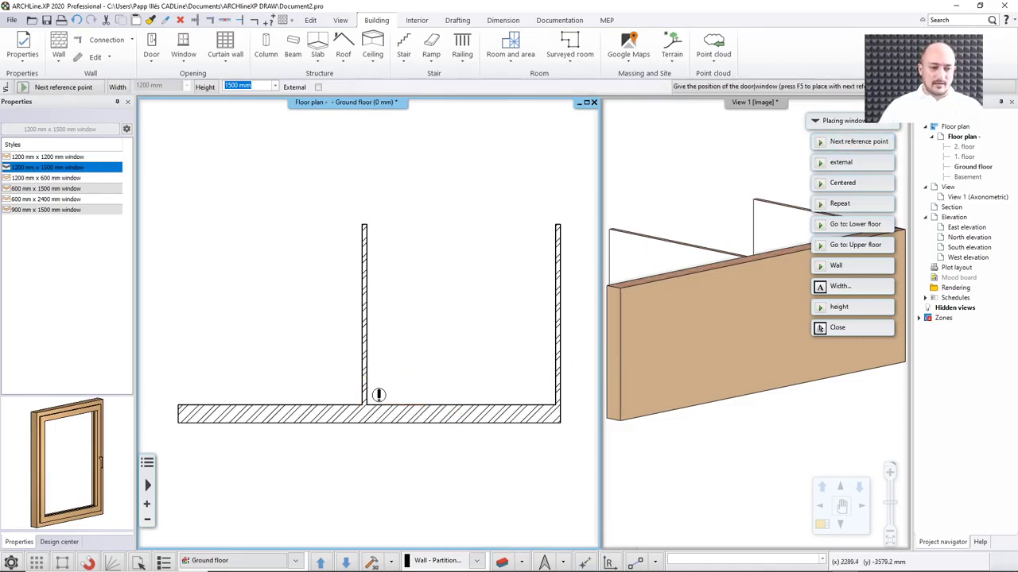
# Step: Place a 1200 x 1500 mm window right of the middle partition and an inward-swinging 900 x 2100 mm Normal door left of it
pyautogui.click(366, 407)
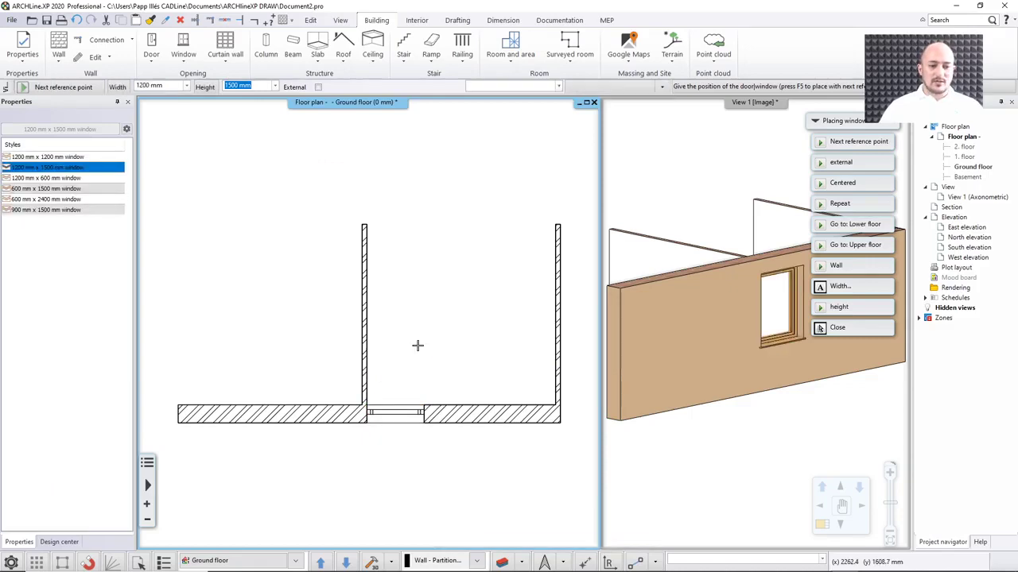
pyautogui.press('Escape')
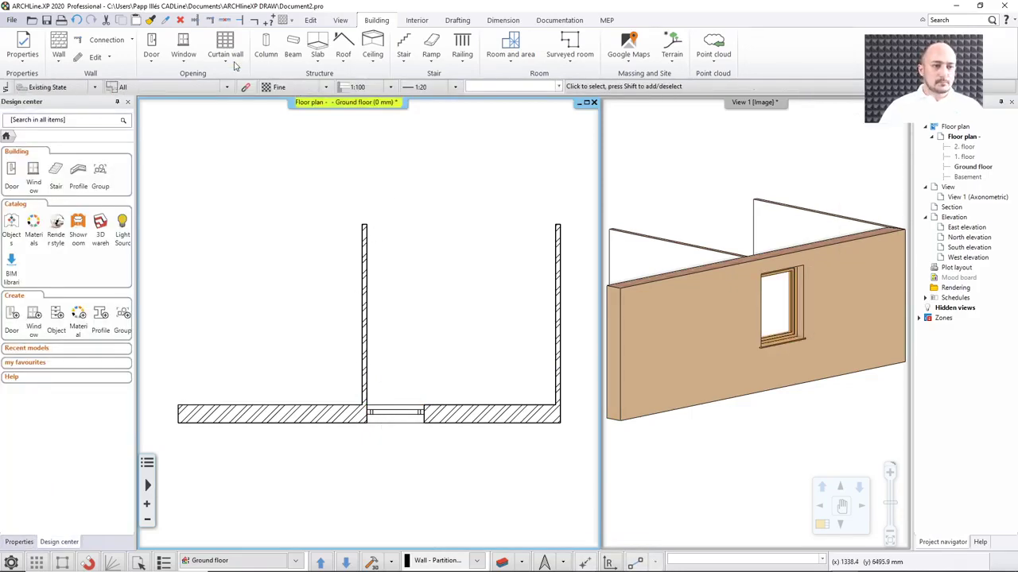
pyautogui.click(151, 59)
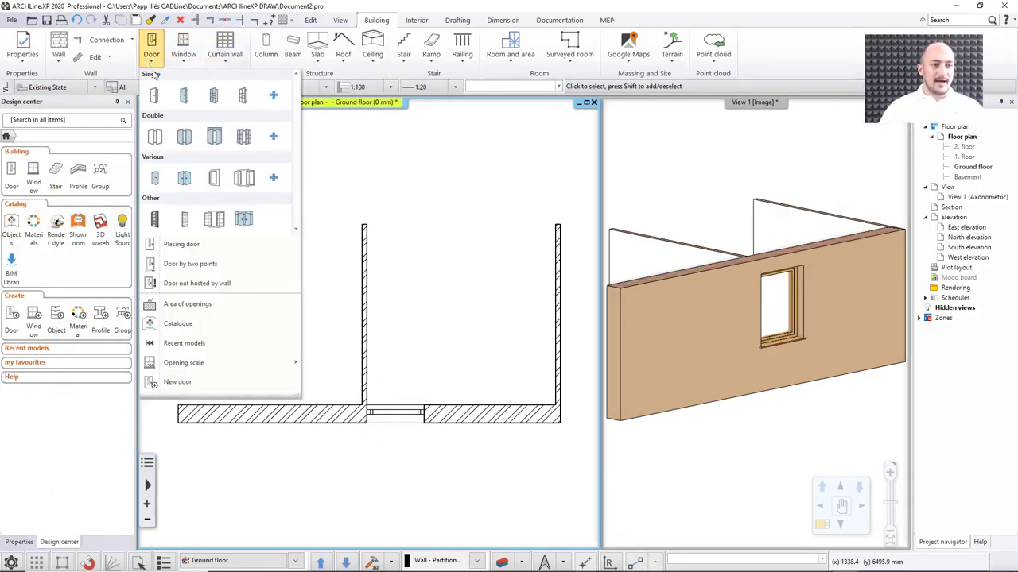
pyautogui.click(181, 244)
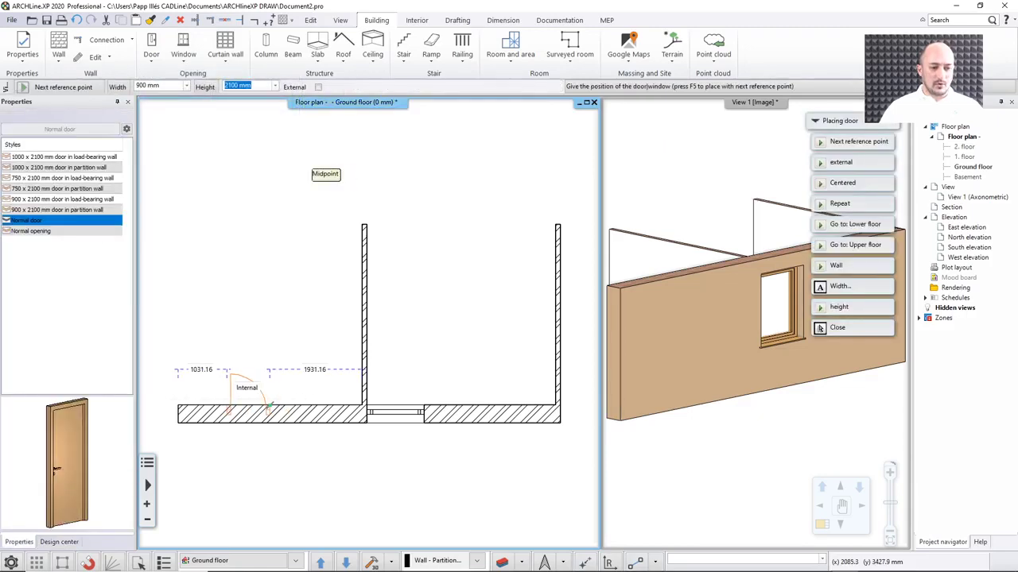
pyautogui.click(269, 405)
pyautogui.click(259, 289)
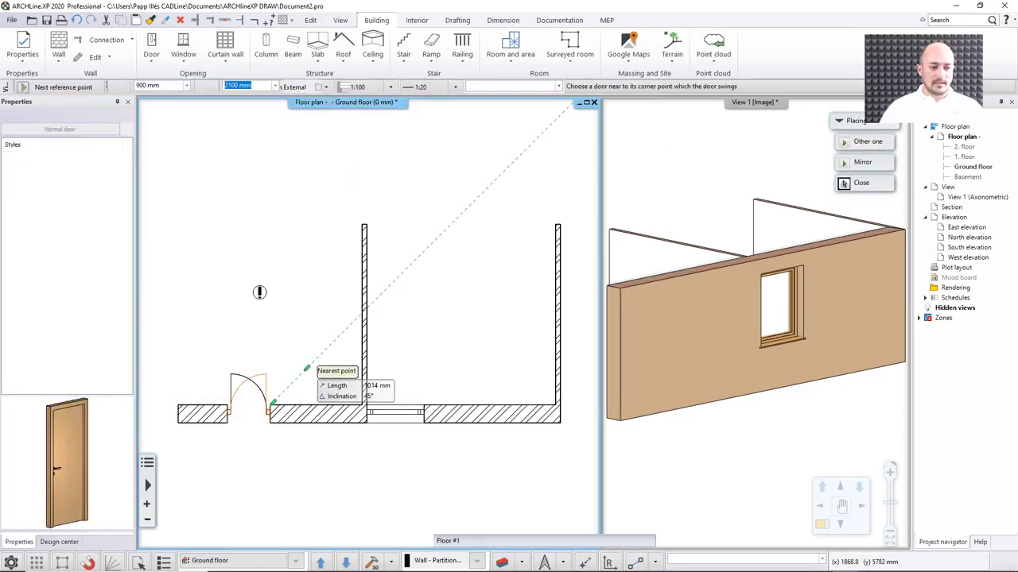
pyautogui.press('Escape')
pyautogui.scroll(-2, 267, 283)
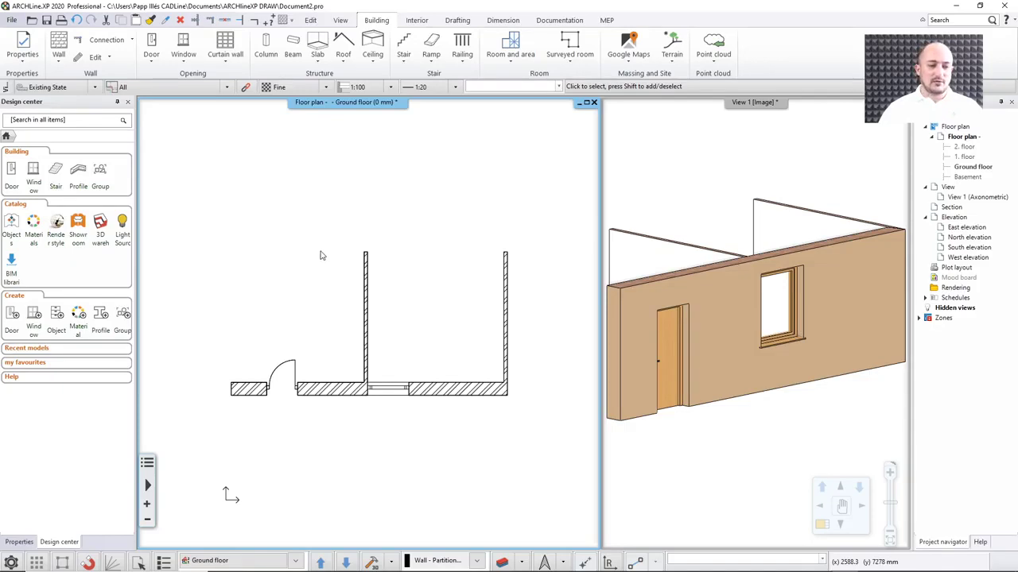
pyautogui.click(366, 294)
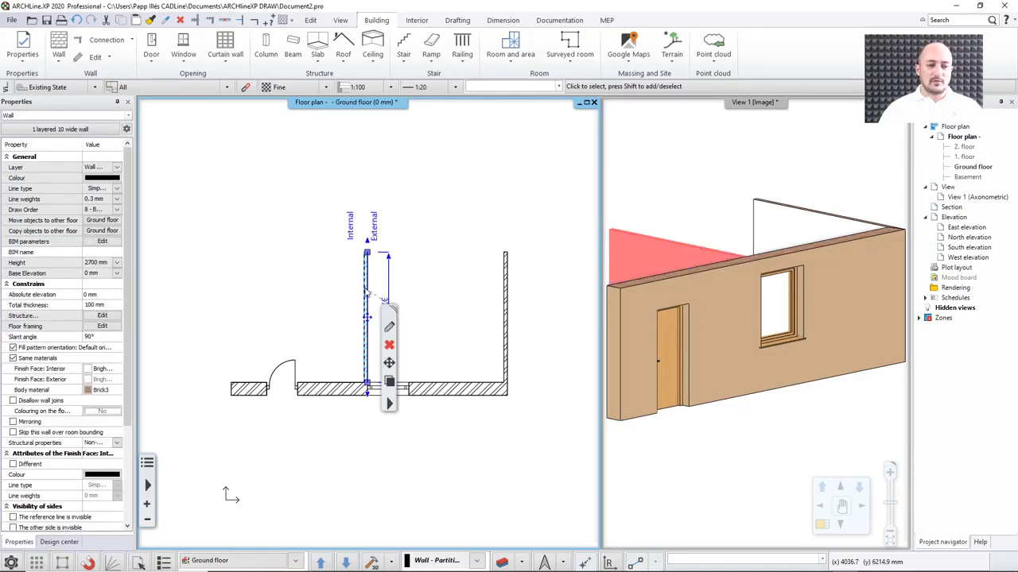
pyautogui.click(280, 278)
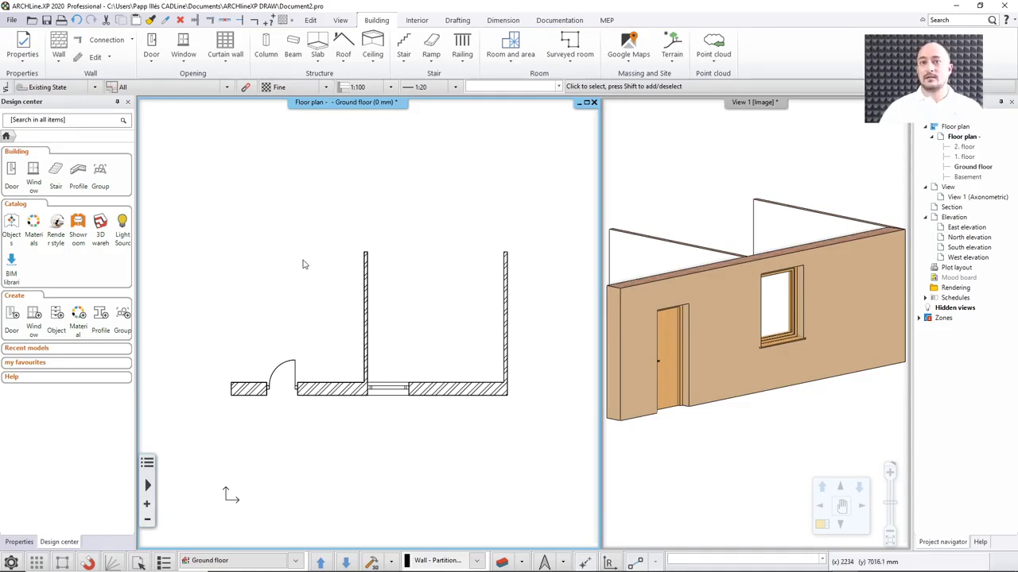
# Step: Examine the available project phase commands and the list of toolbars, including the View Control Bar
pyautogui.click(314, 21)
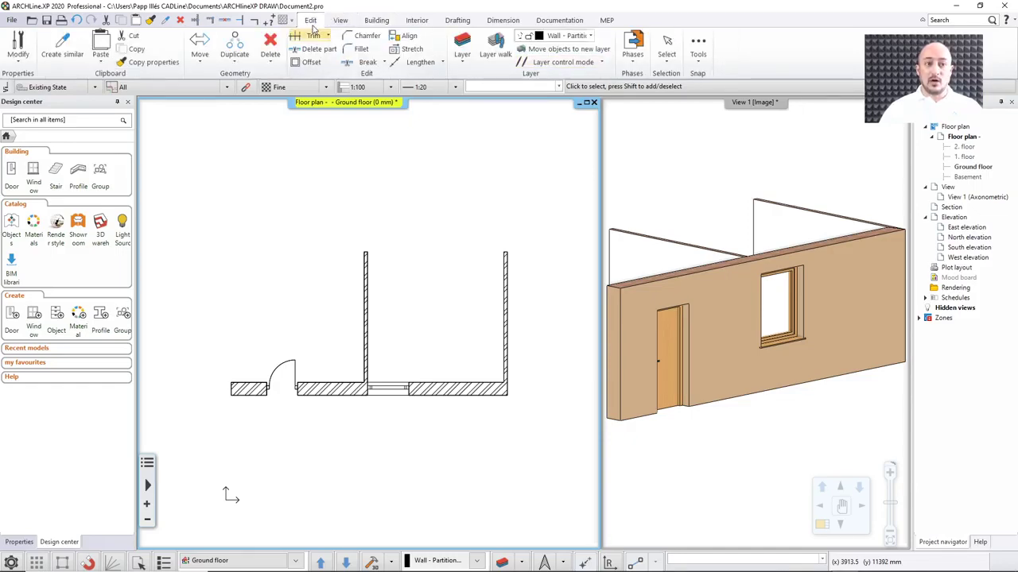
pyautogui.click(633, 52)
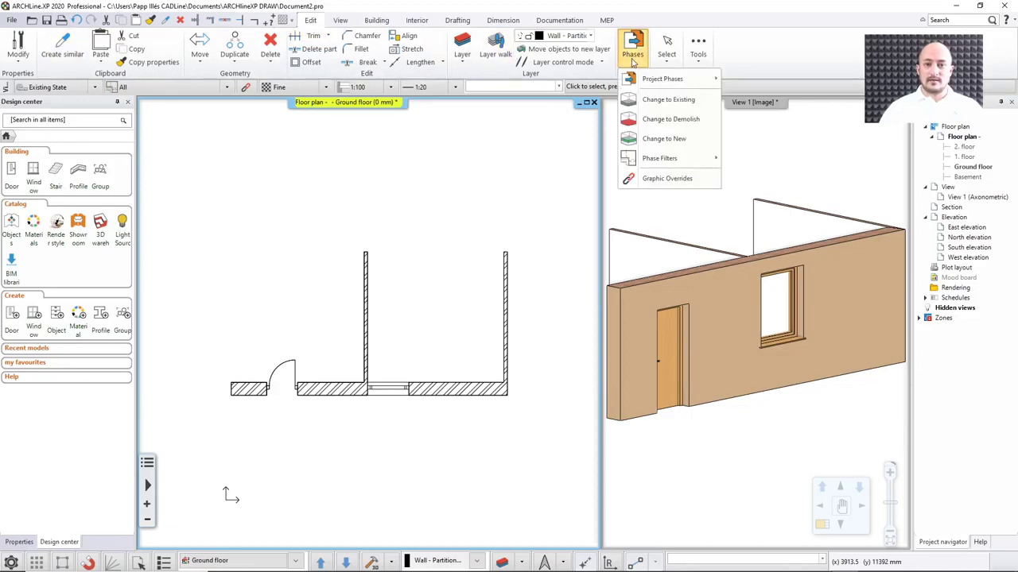
pyautogui.moveTo(646, 81)
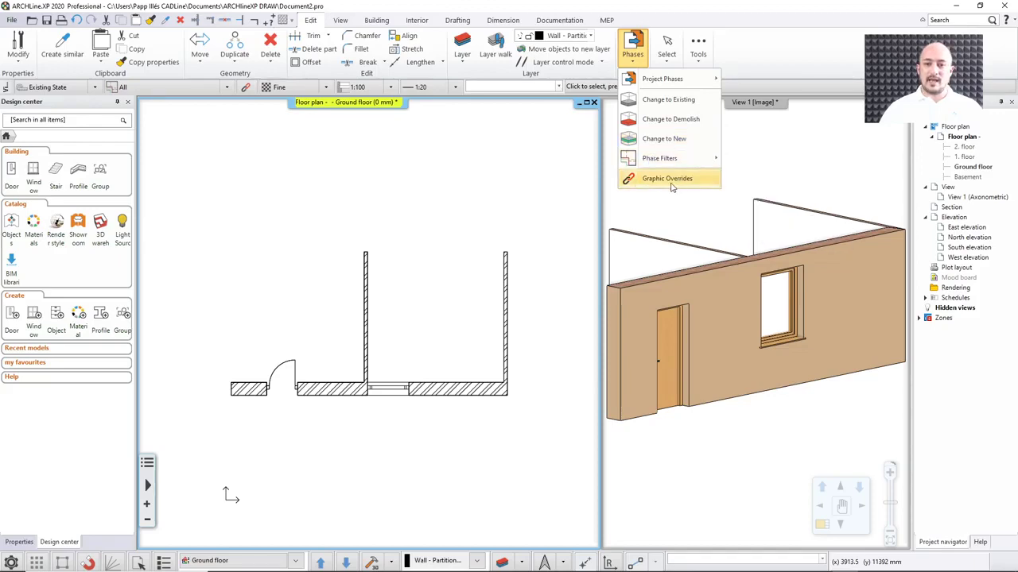
pyautogui.click(767, 57)
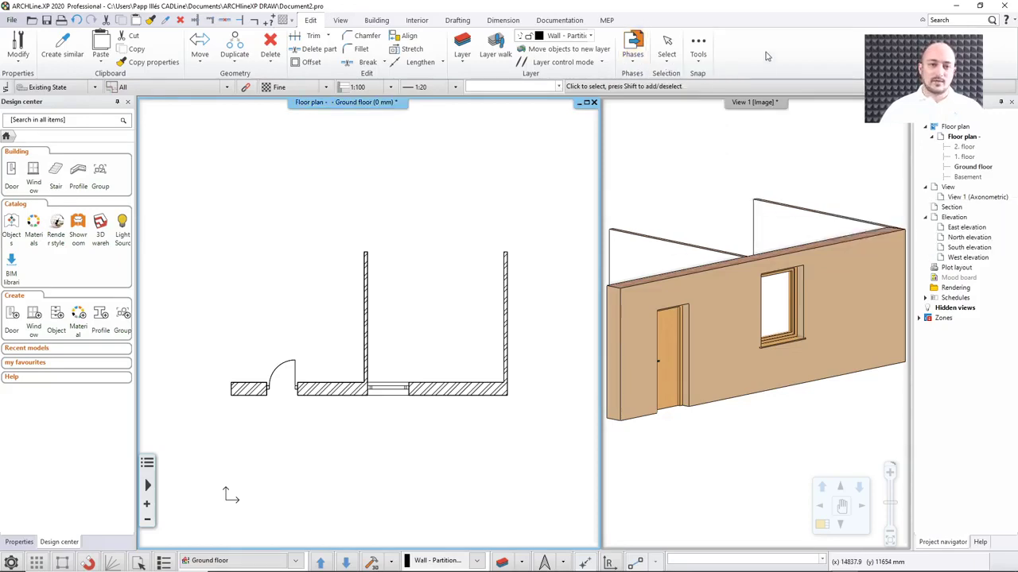
pyautogui.rightClick(6, 90)
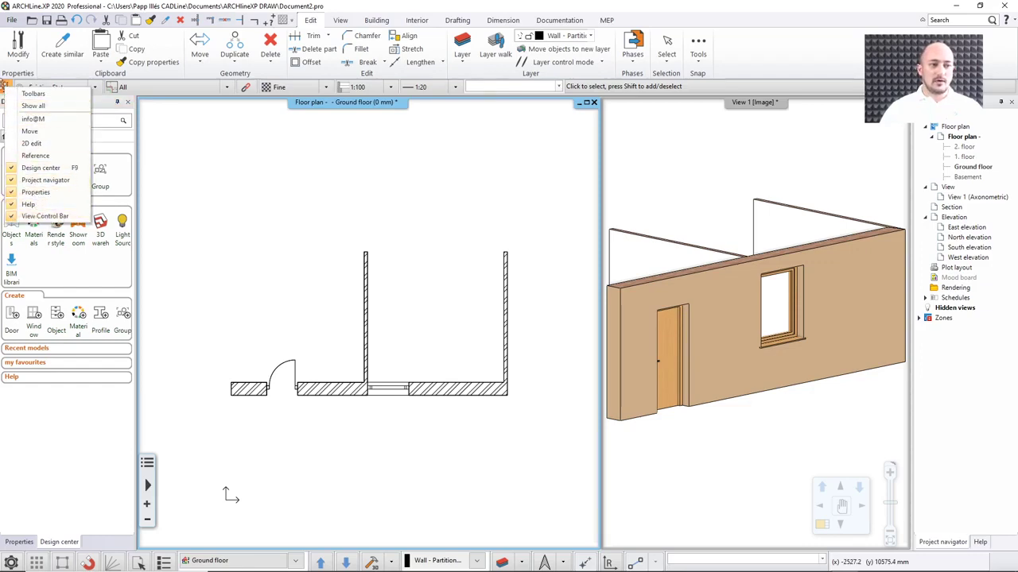
pyautogui.click(4, 89)
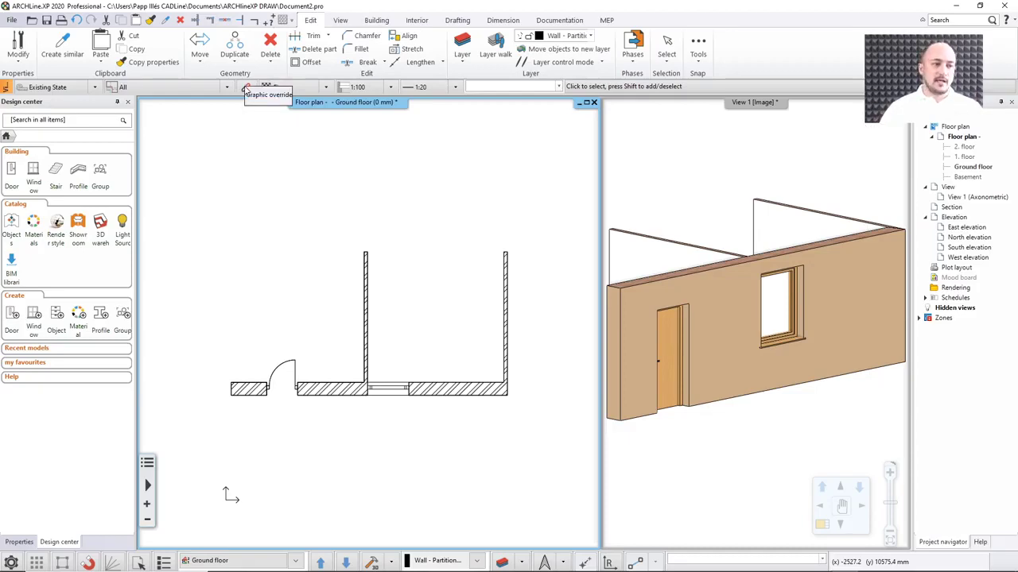
# Step: Keep Existing State as the active project phase and set the floor plan's phase filter to Existing plan
pyautogui.click(96, 87)
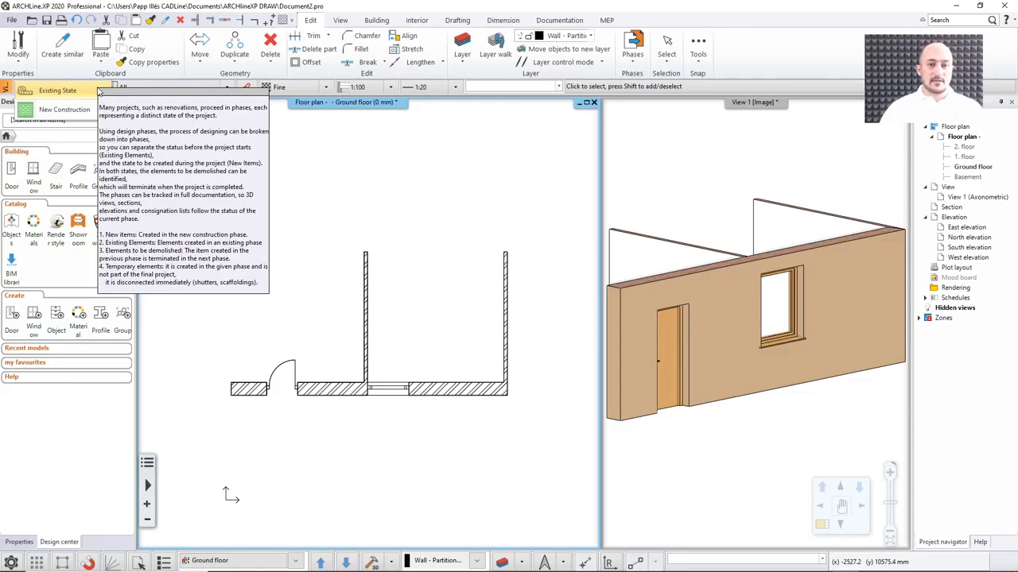
pyautogui.click(87, 91)
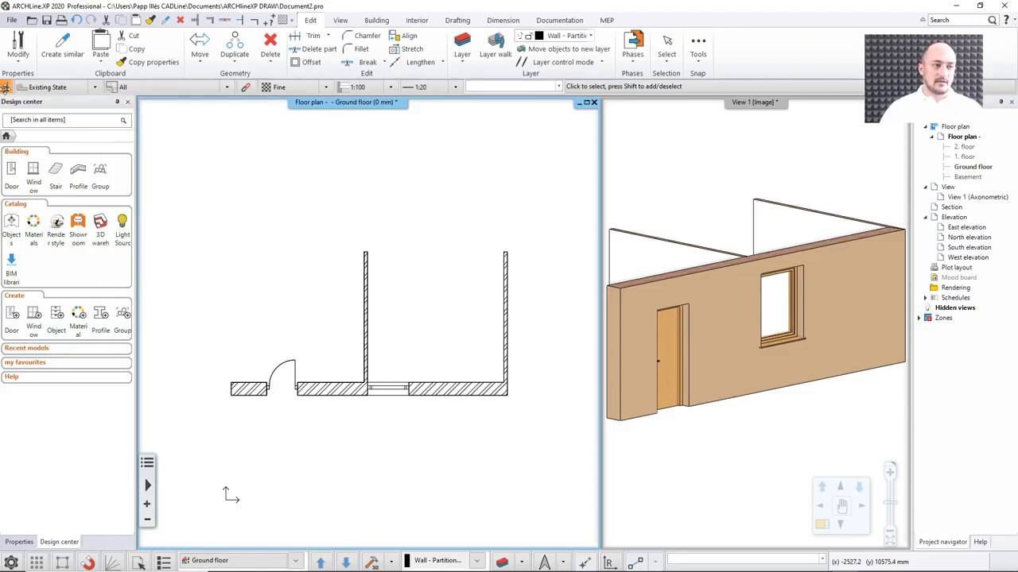
pyautogui.click(226, 87)
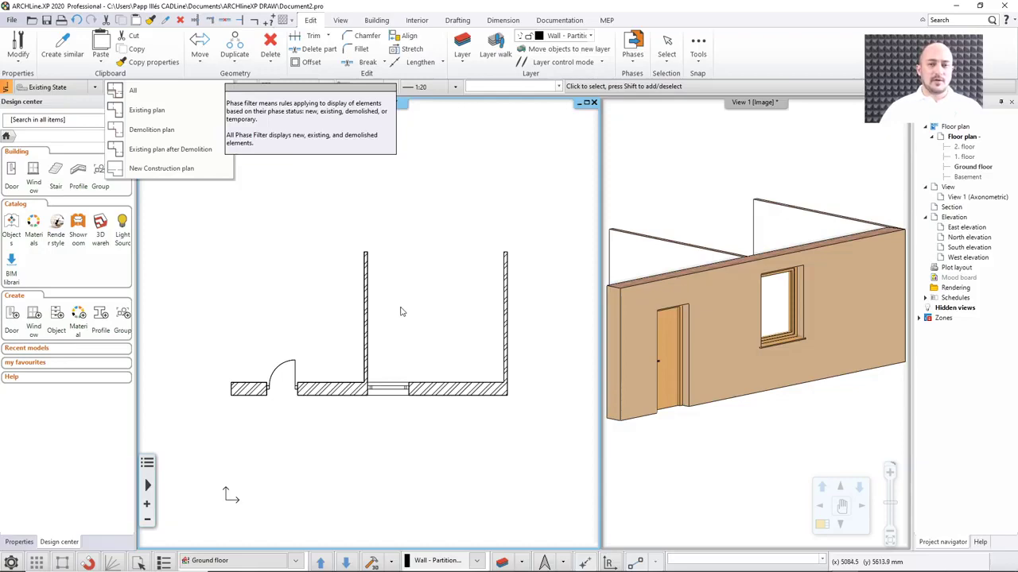
pyautogui.click(149, 110)
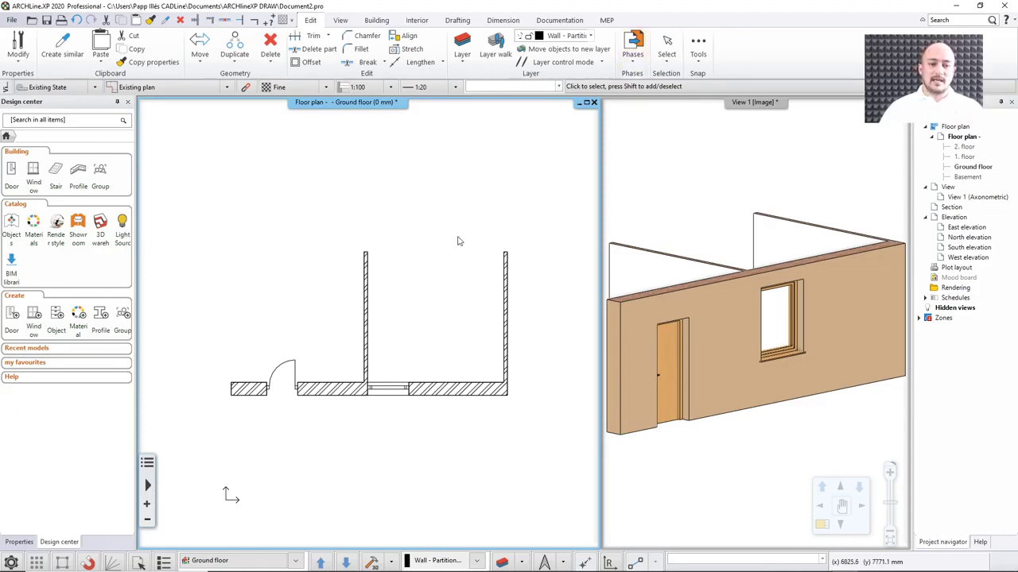
# Step: Change the phase of the middle 10 wide partition wall to Demolish
pyautogui.click(367, 310)
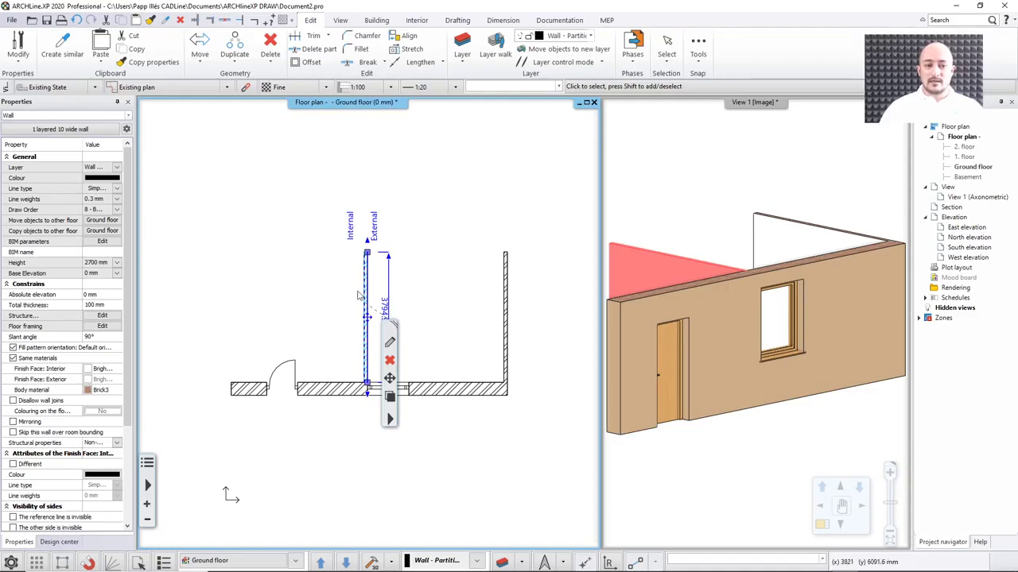
pyautogui.click(390, 419)
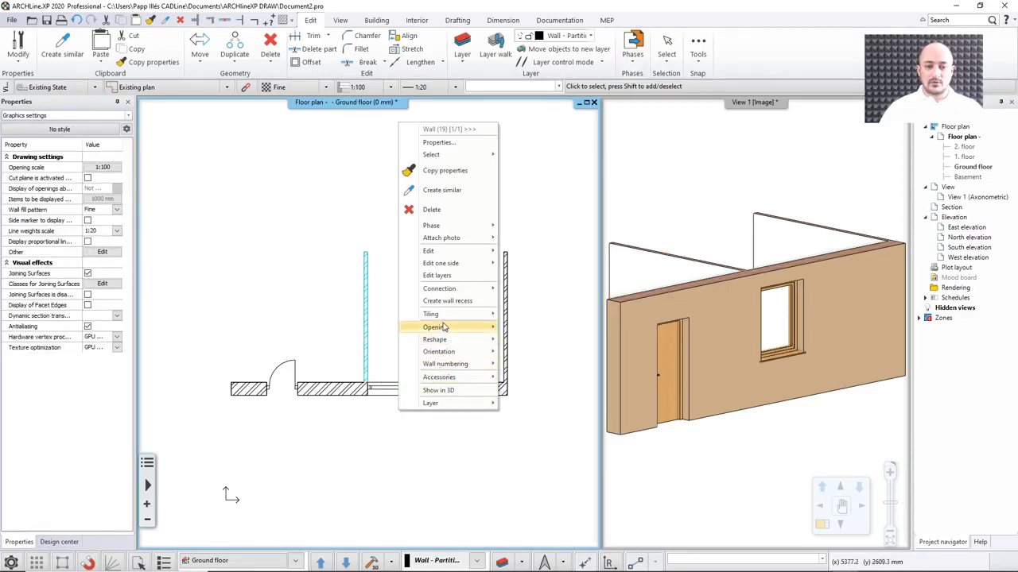
pyautogui.moveTo(450, 229)
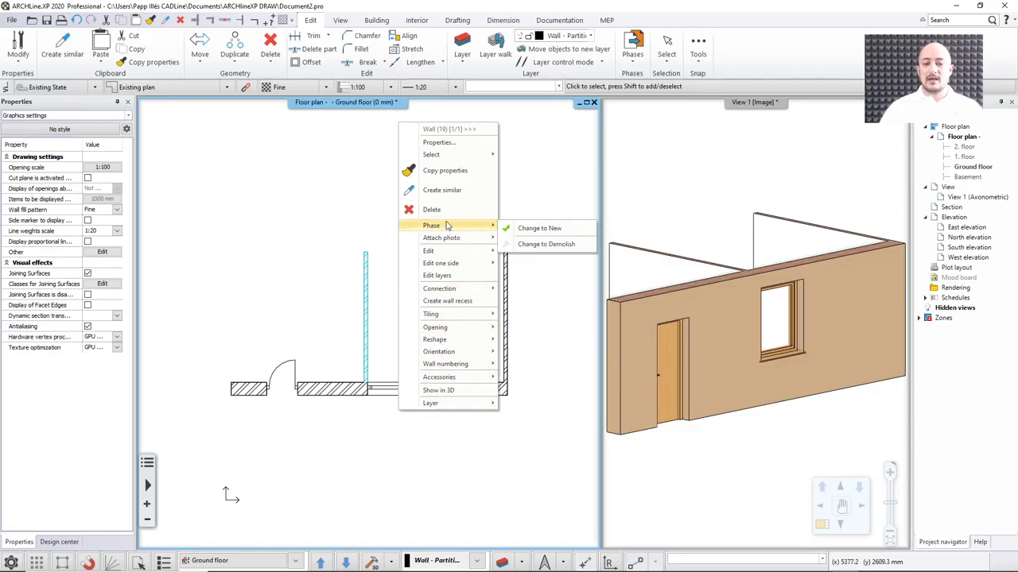
pyautogui.click(545, 244)
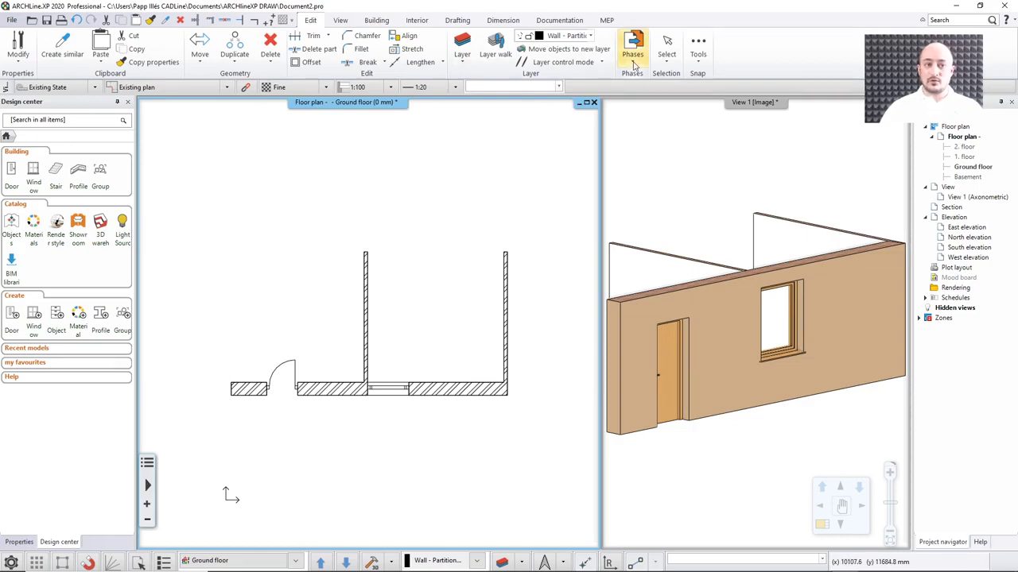
# Step: Change the phase of the window beside the middle partition to Demolish using the Change to Demolish command
pyautogui.click(634, 57)
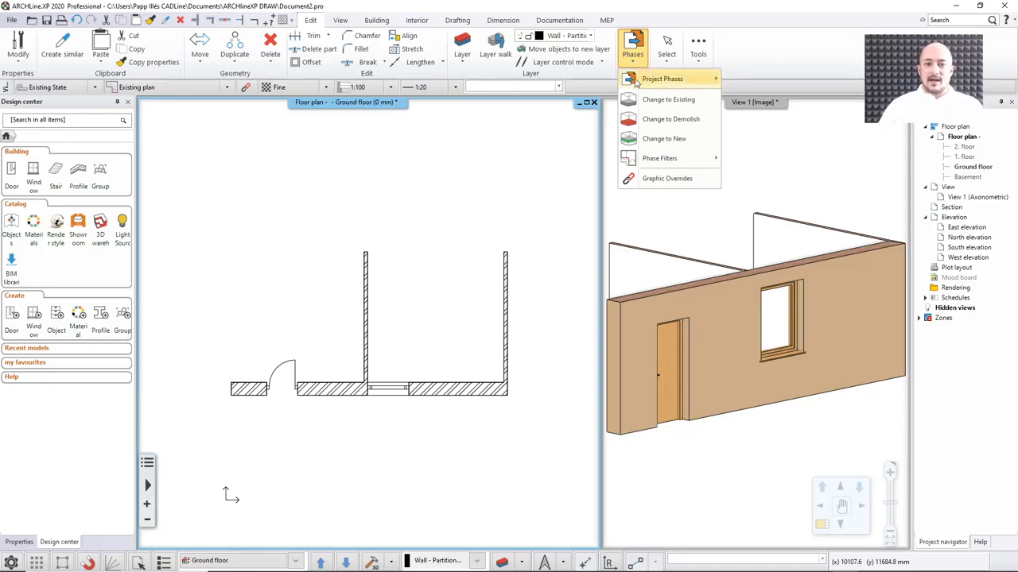
pyautogui.click(651, 121)
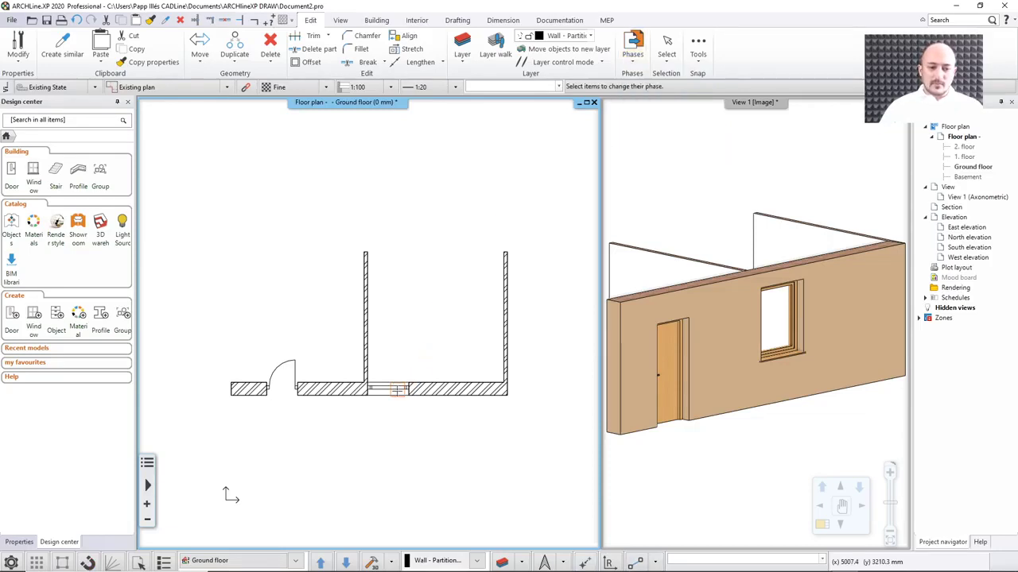
pyautogui.click(393, 391)
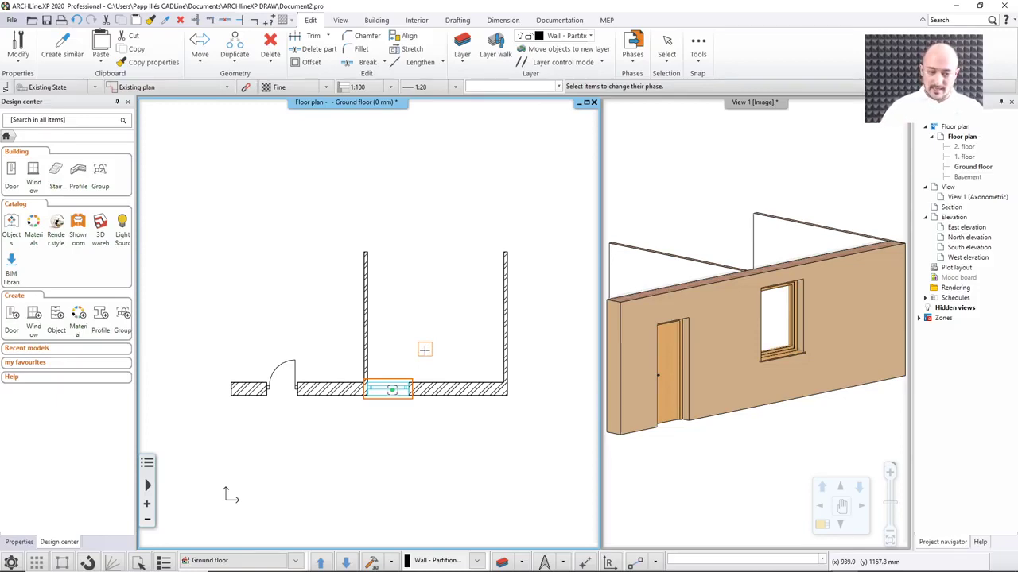
pyautogui.press('Return')
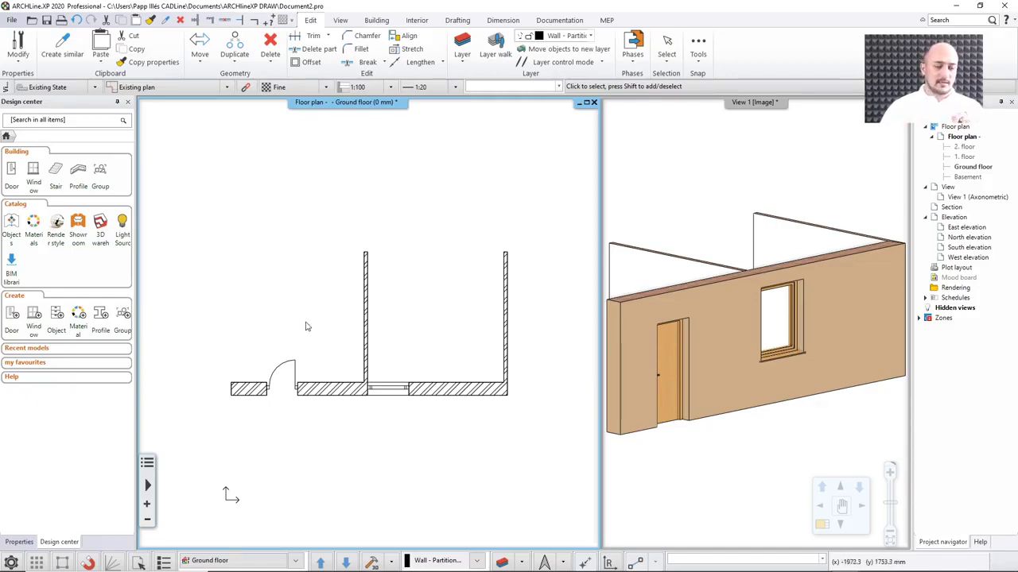
# Step: View the floor plan with the Demolition plan phase filter and with the Existing plan after Demolition filter
pyautogui.click(227, 88)
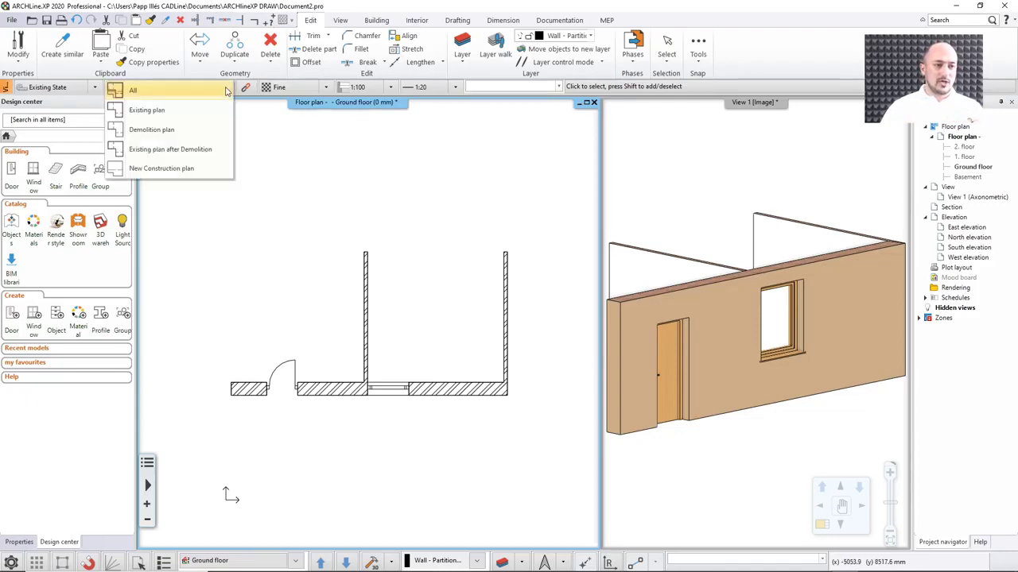
pyautogui.click(151, 131)
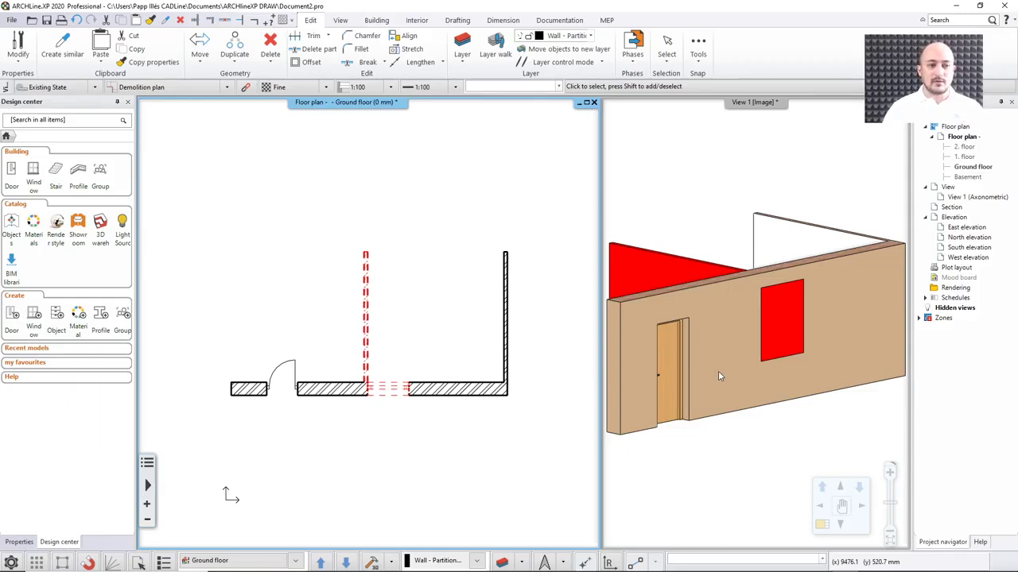
pyautogui.click(227, 88)
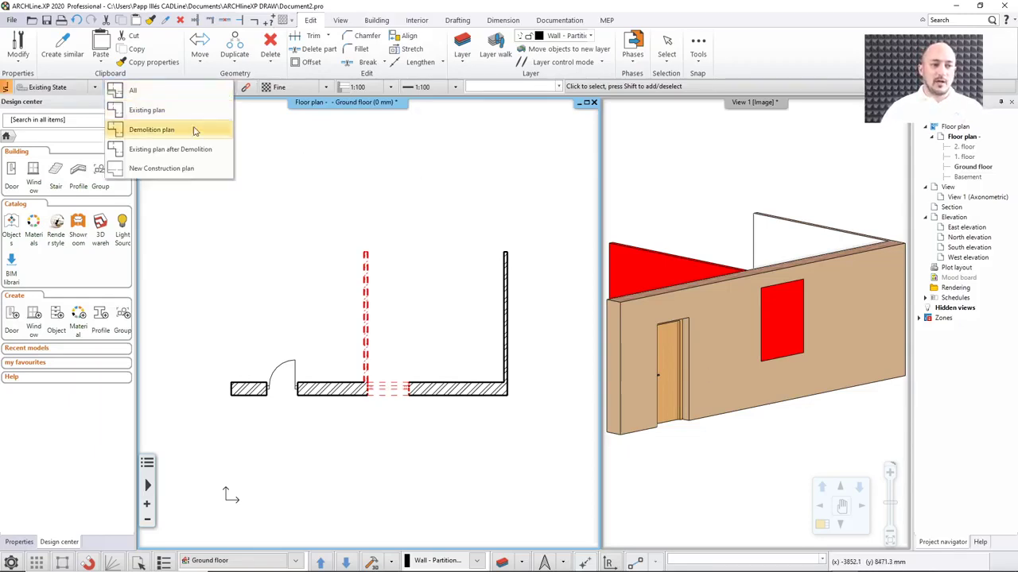
pyautogui.click(160, 152)
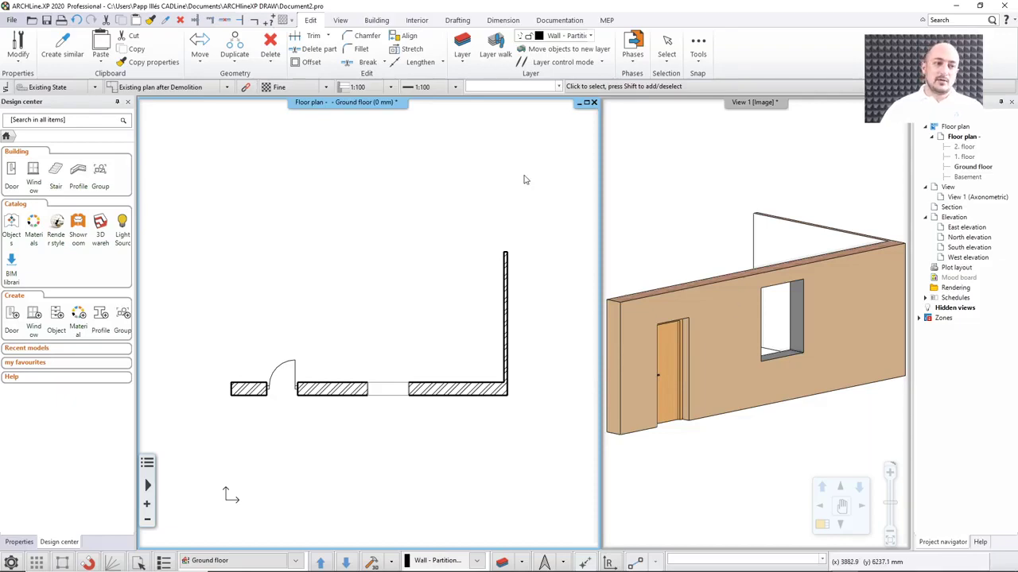
# Step: Set the phase filter to New Construction plan and place a 1200 x 1500 mm window in the thick wall, nearer the remaining partition
pyautogui.click(226, 88)
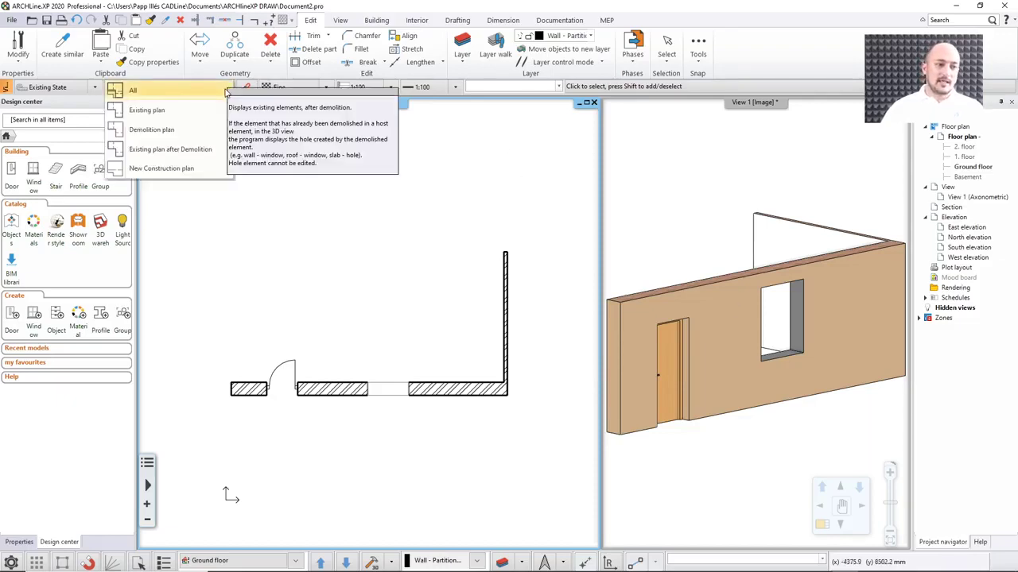
pyautogui.click(192, 169)
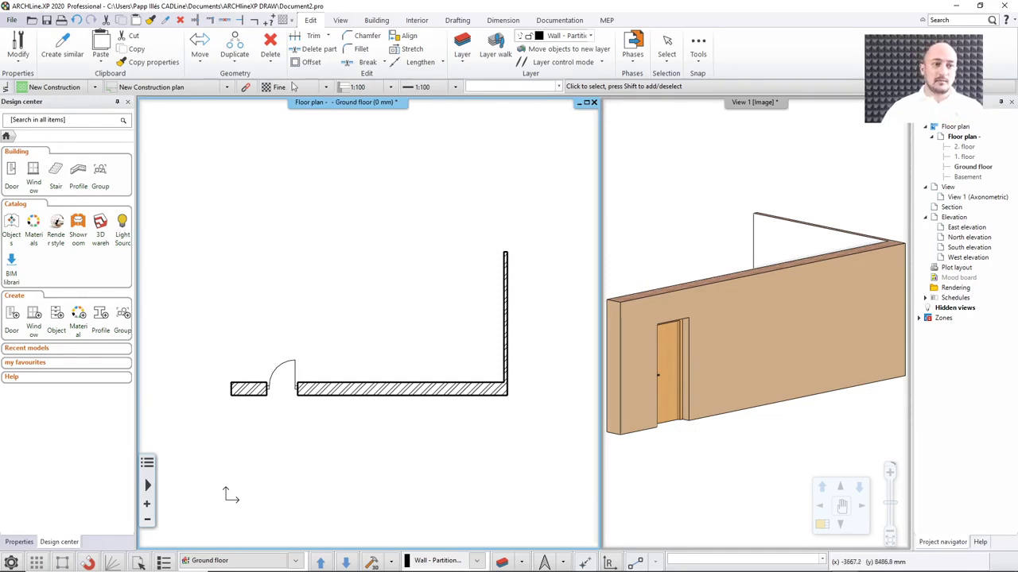
pyautogui.click(376, 20)
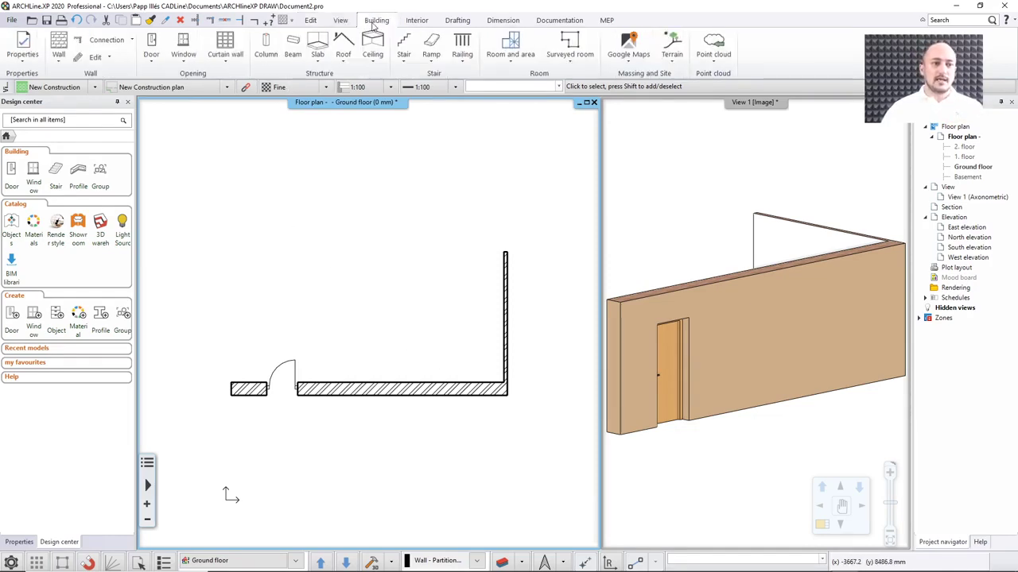
pyautogui.click(184, 65)
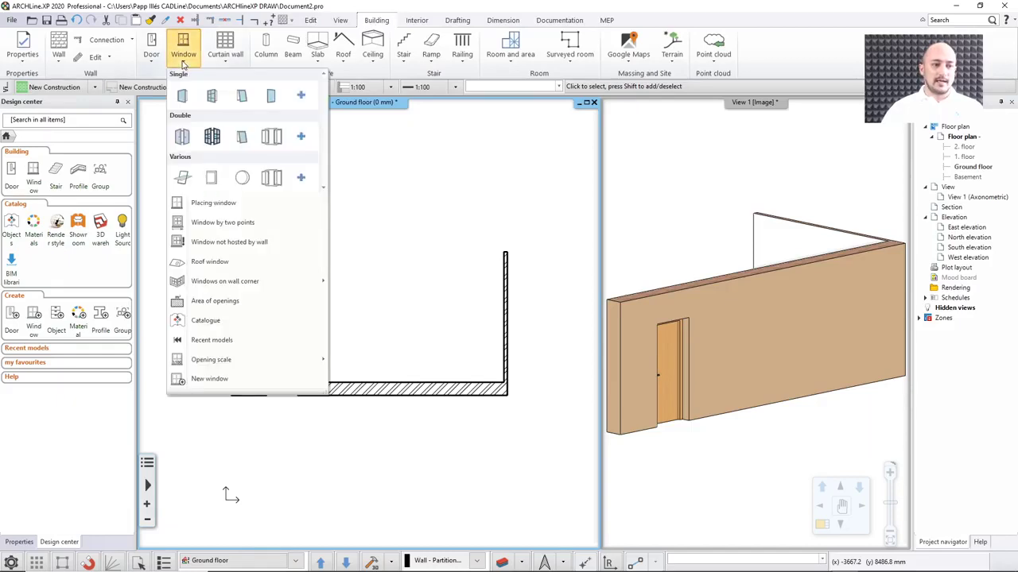
pyautogui.click(213, 204)
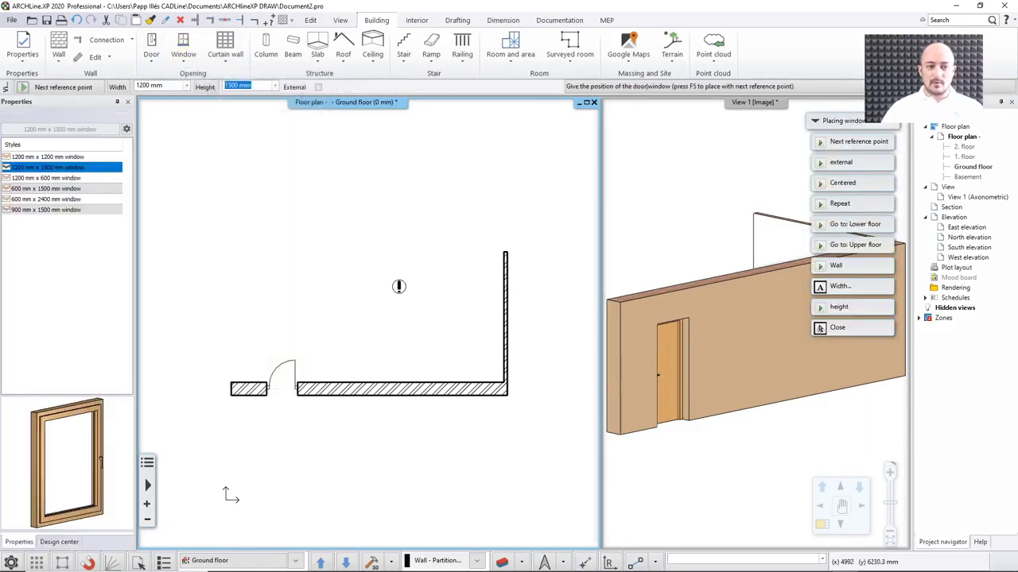
pyautogui.click(449, 380)
pyautogui.press('Escape')
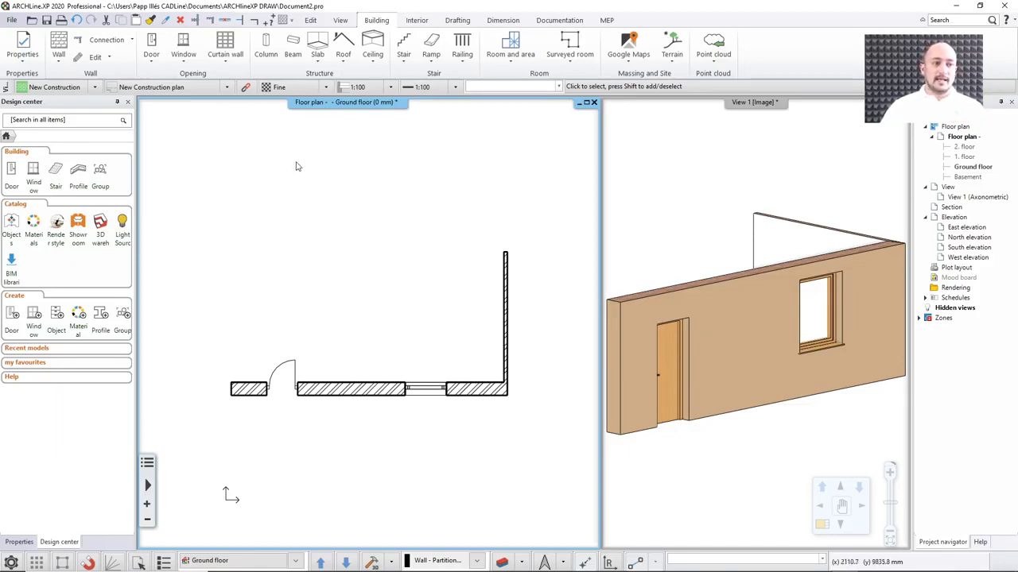
# Step: Compare the plan under the Existing plan after Demolition and Demolition plan filters, ending on the Existing plan filter
pyautogui.click(226, 87)
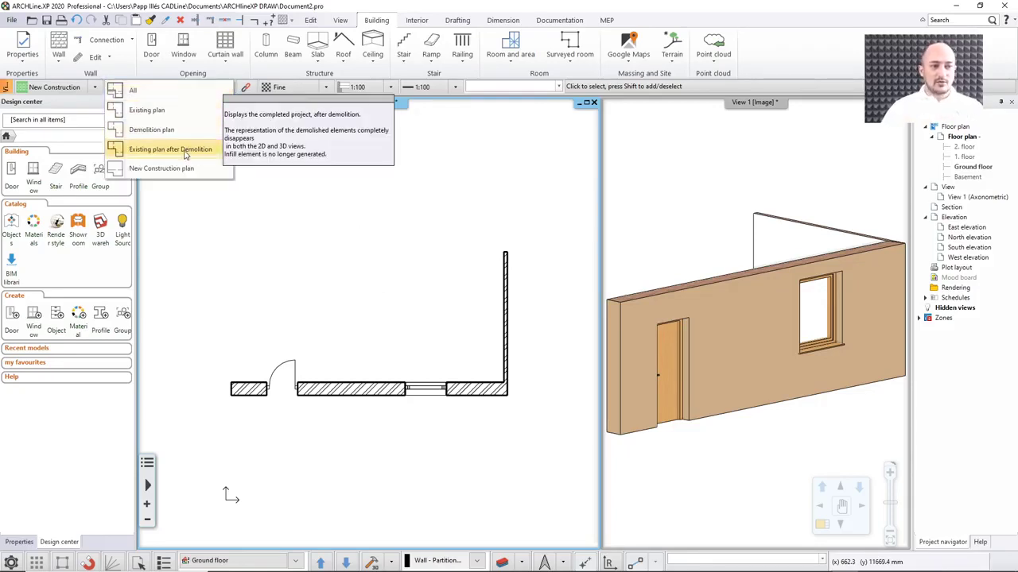
pyautogui.click(170, 149)
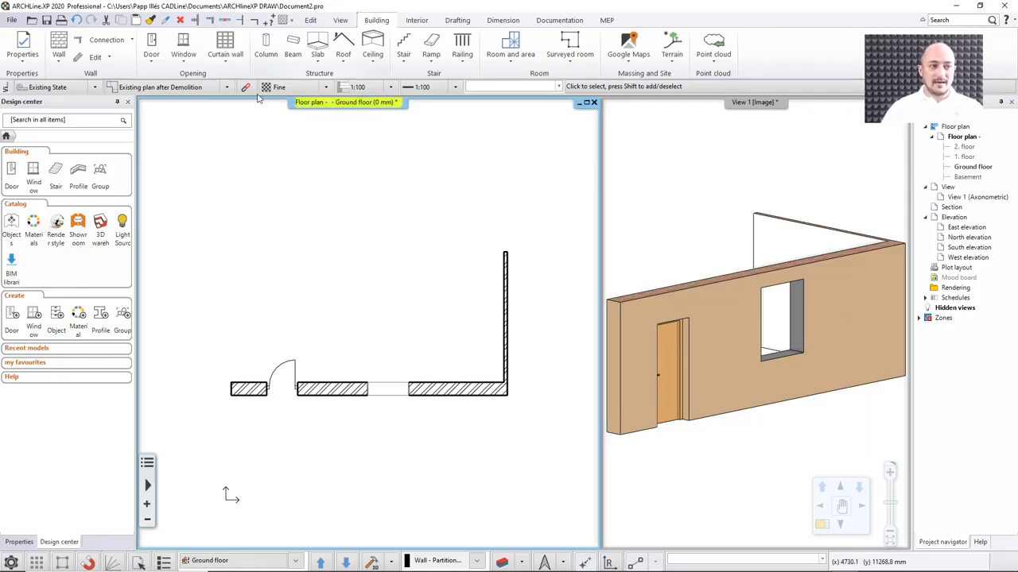
pyautogui.click(228, 87)
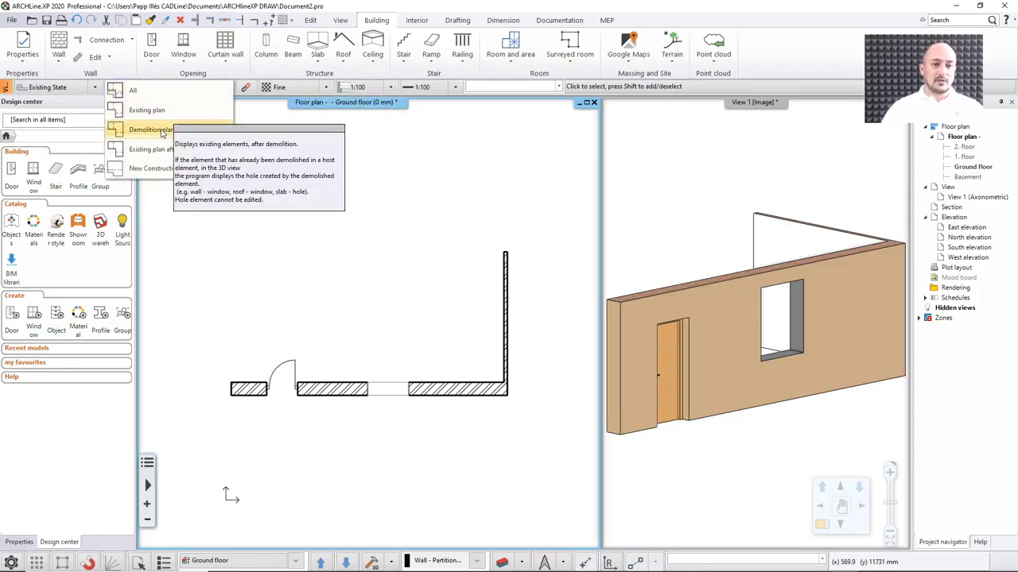
pyautogui.click(163, 131)
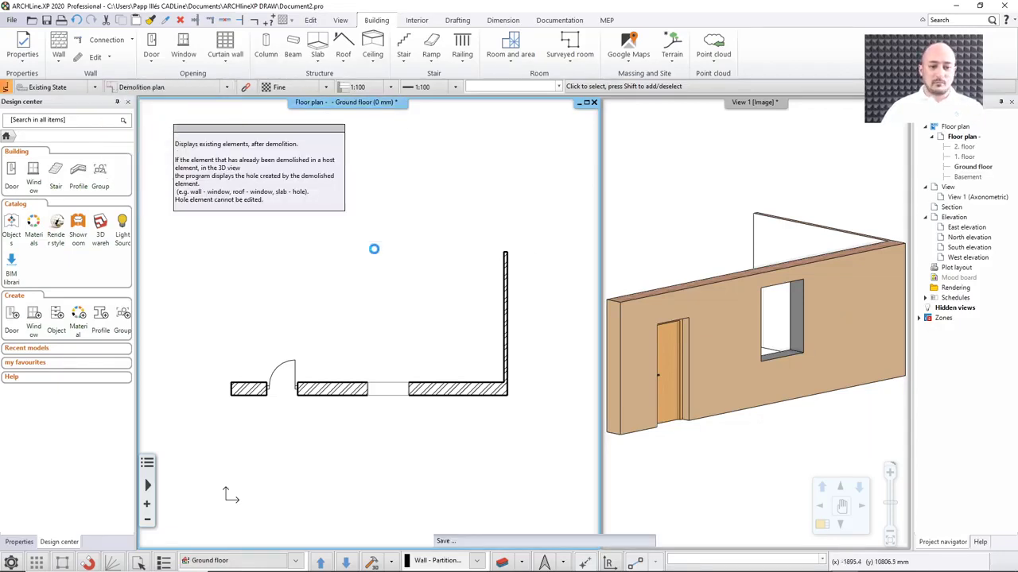
pyautogui.click(226, 87)
pyautogui.click(159, 116)
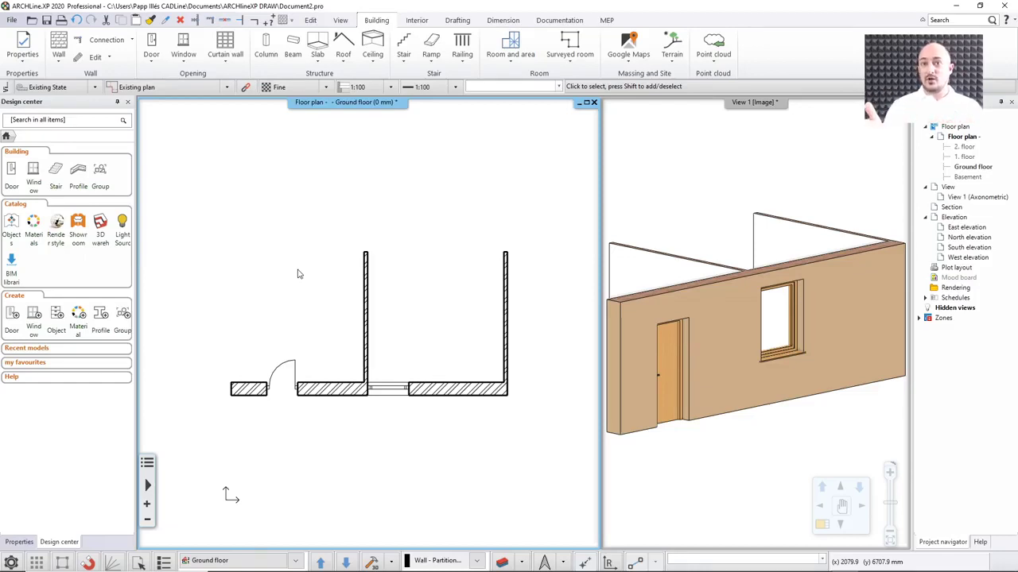
# Step: Move the right-hand partition 600 mm toward the middle partition and view the plan with the New Construction plan filter
pyautogui.click(507, 312)
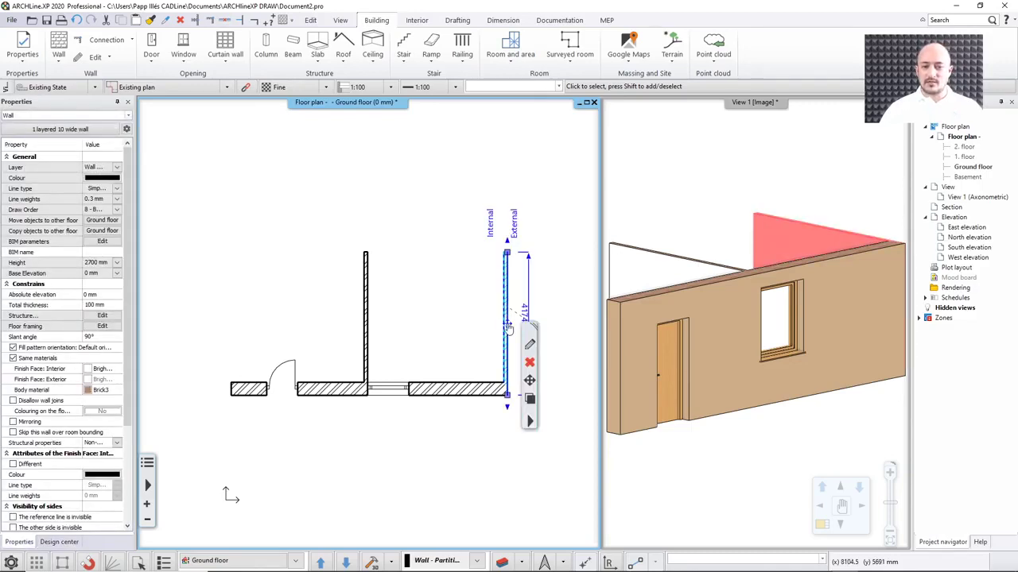
pyautogui.click(507, 326)
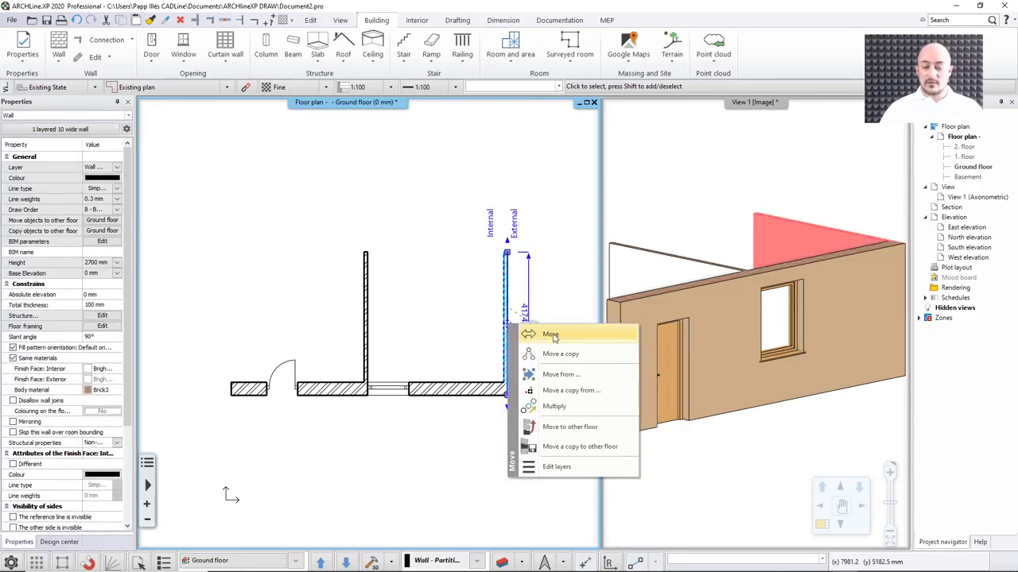
pyautogui.click(551, 334)
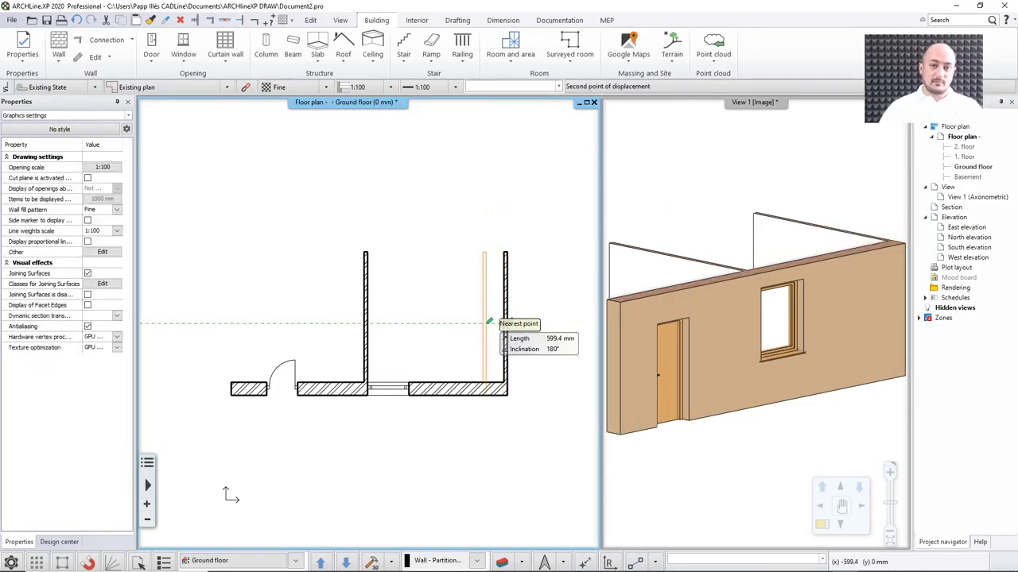
pyautogui.write('600')
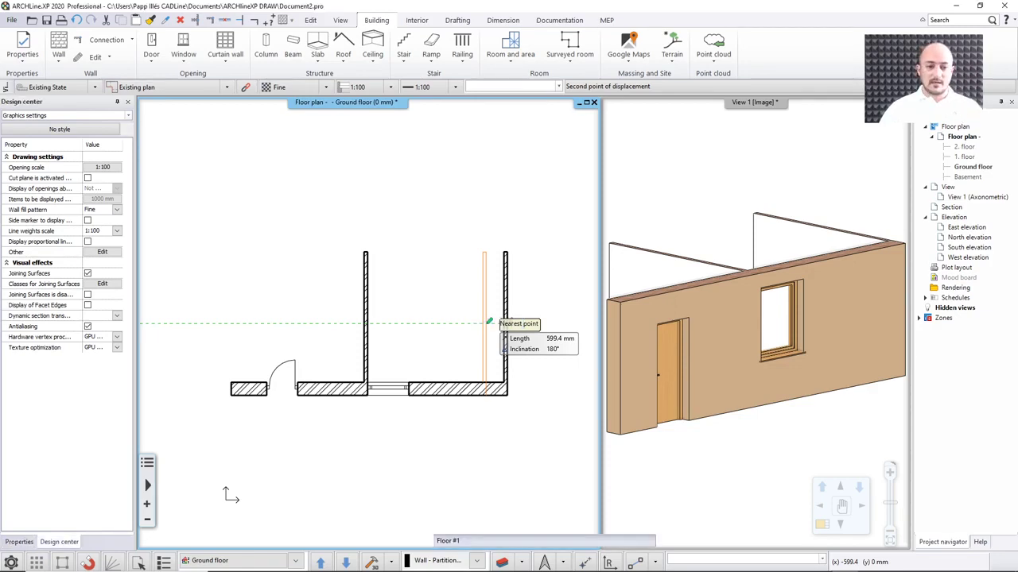
pyautogui.press('Return')
pyautogui.click(457, 312)
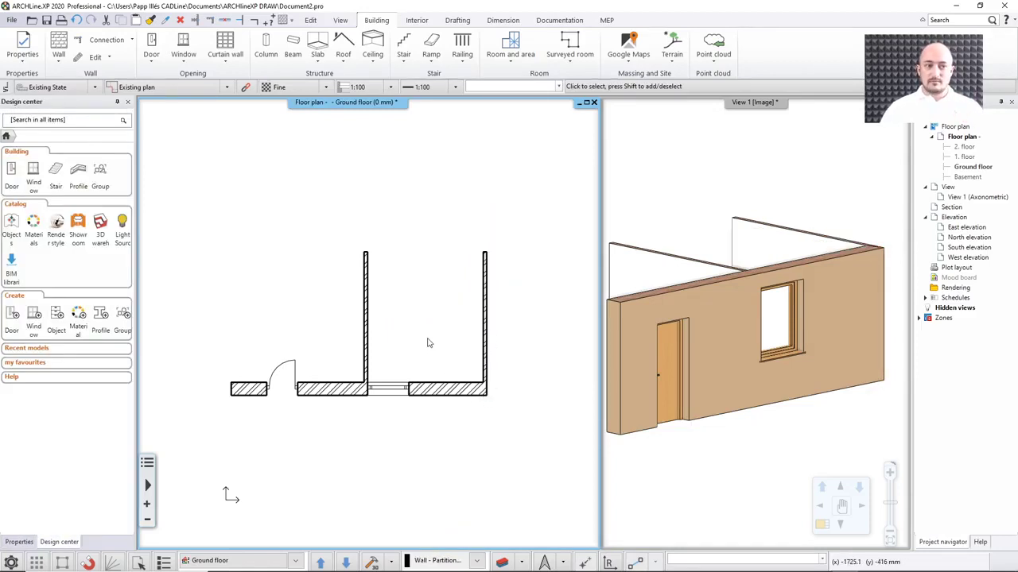
pyautogui.click(228, 89)
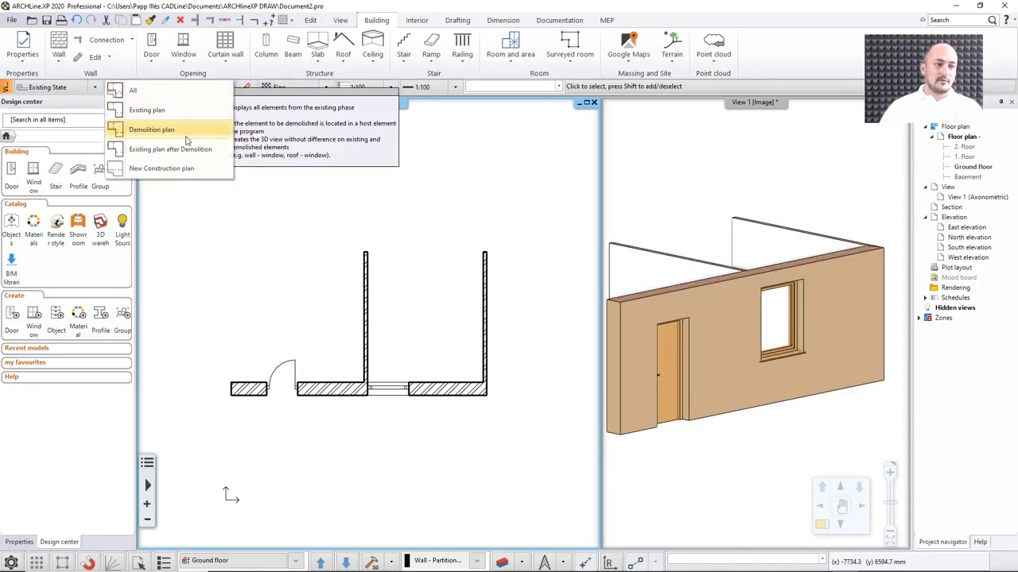
pyautogui.click(179, 168)
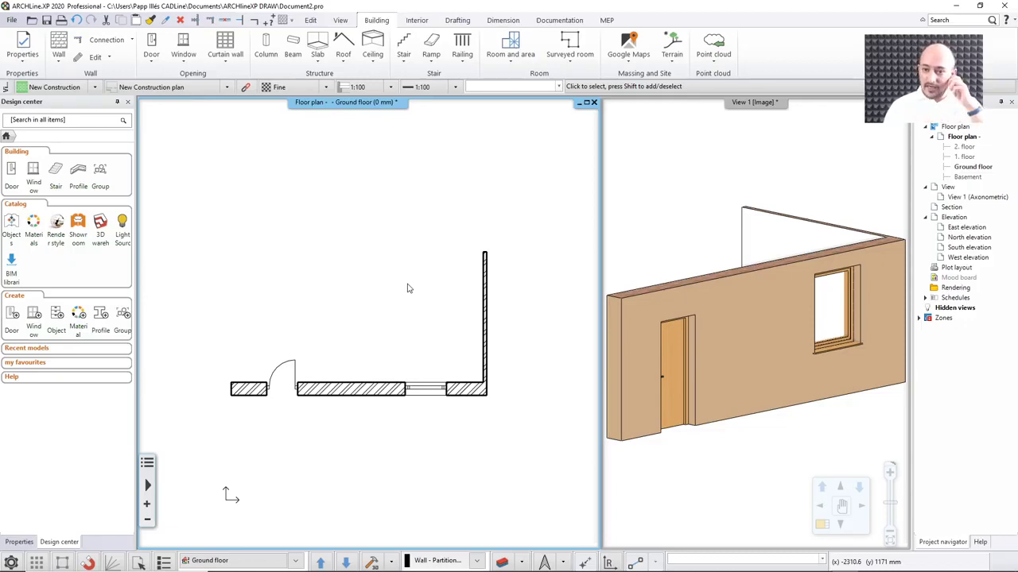
# Step: Undo the right-hand partition's move and set the phase filter to Existing plan
pyautogui.click(77, 20)
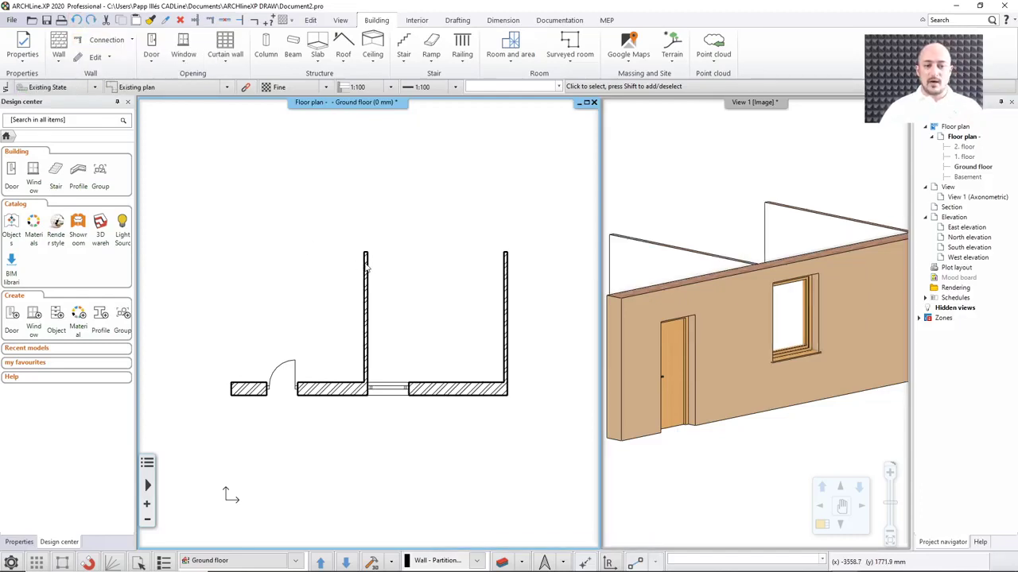
pyautogui.click(226, 86)
pyautogui.click(140, 110)
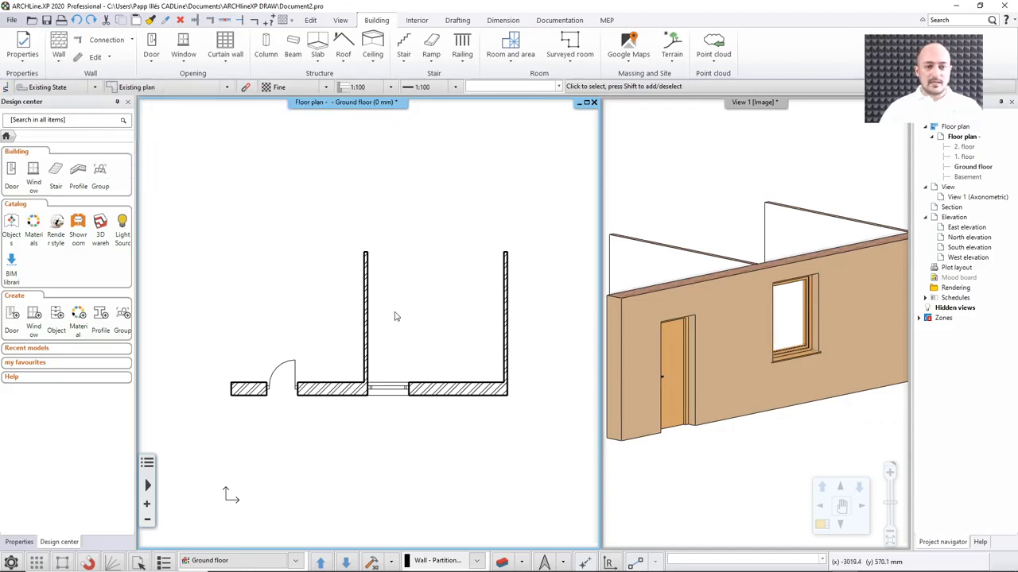
# Step: Mark the right-hand partition for demolition with Change to Demolish
pyautogui.click(506, 330)
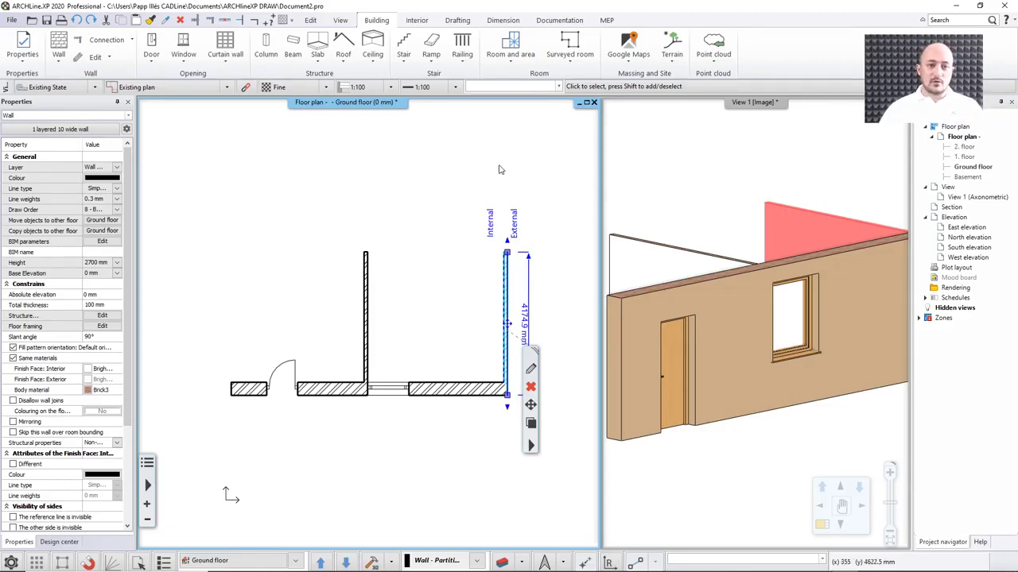
pyautogui.press('Escape')
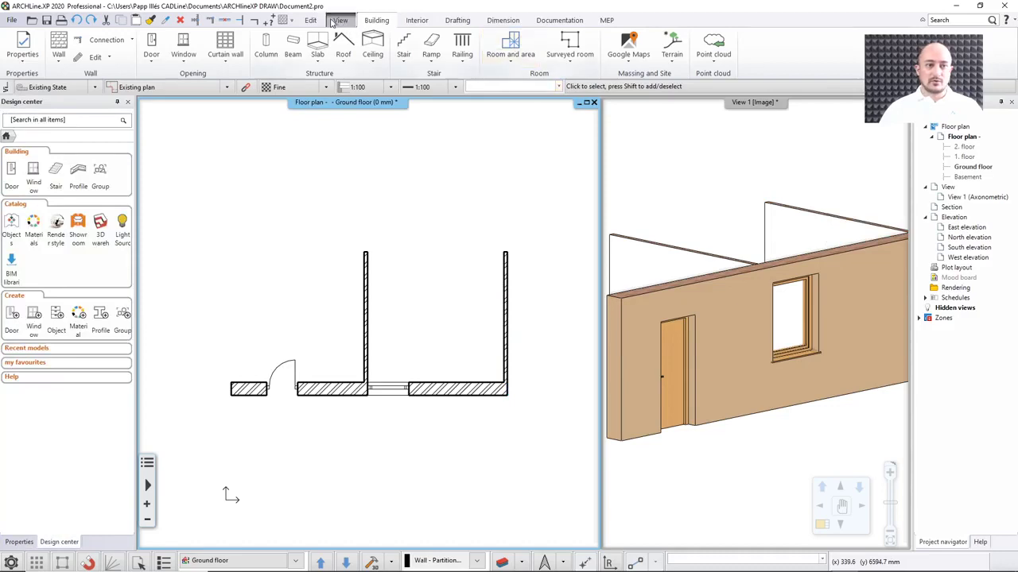
pyautogui.click(311, 20)
pyautogui.click(634, 56)
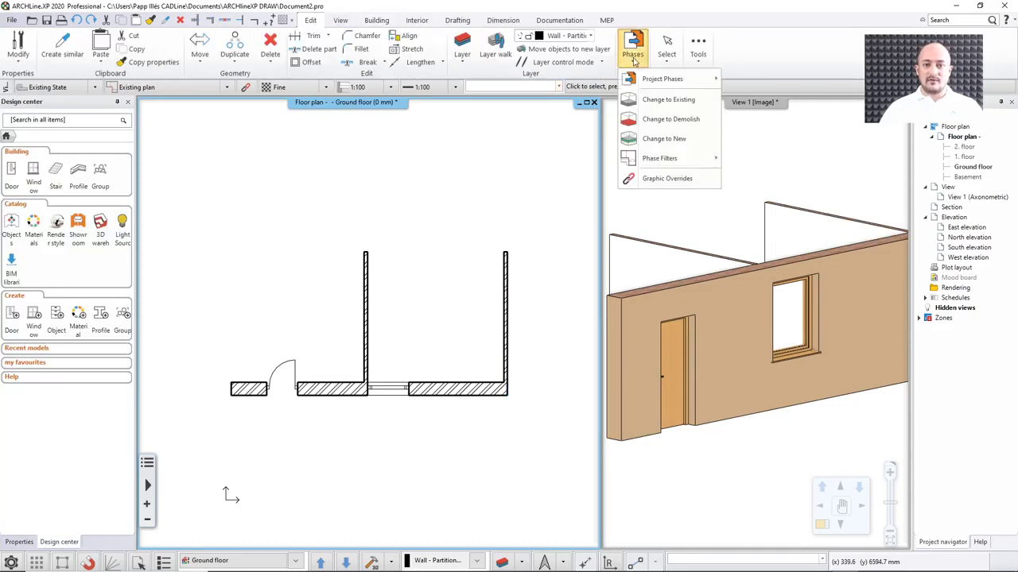
pyautogui.click(671, 119)
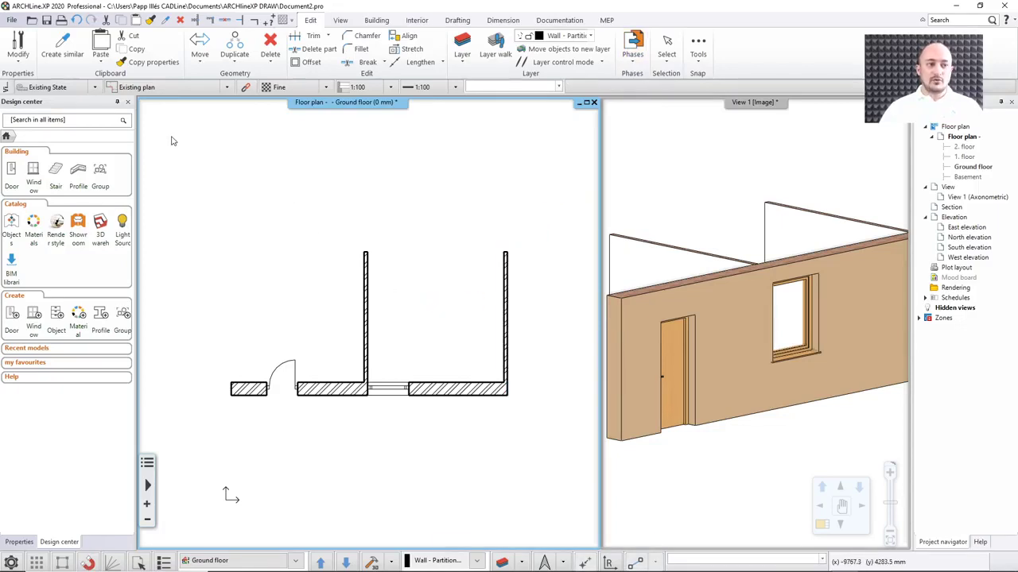
# Step: Set the phase filter to New Construction plan and draw a right-side-aligned 1 layered 10 wide wall about 4003 mm long, perpendicular from the new window's right edge
pyautogui.click(225, 88)
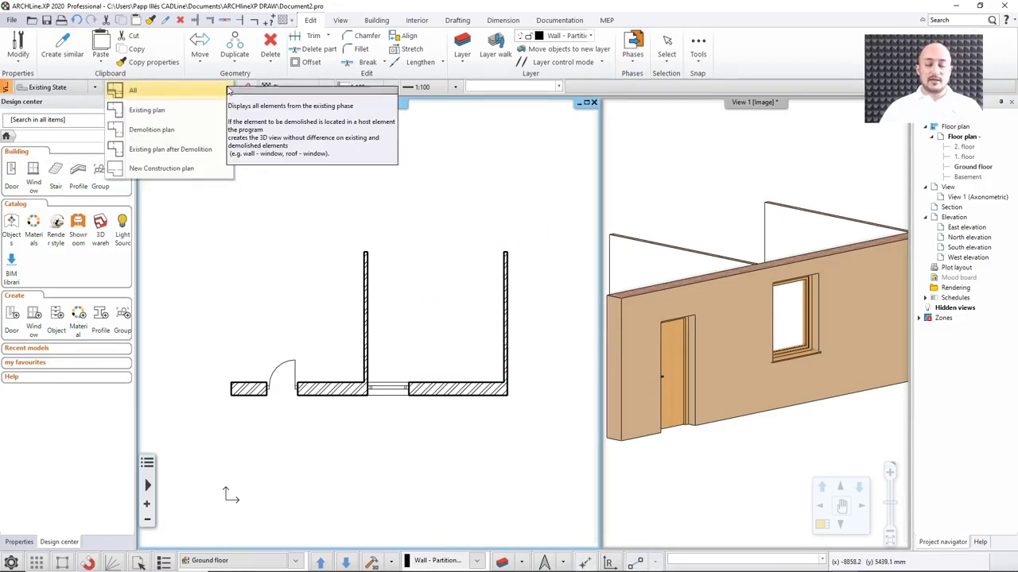
pyautogui.click(189, 168)
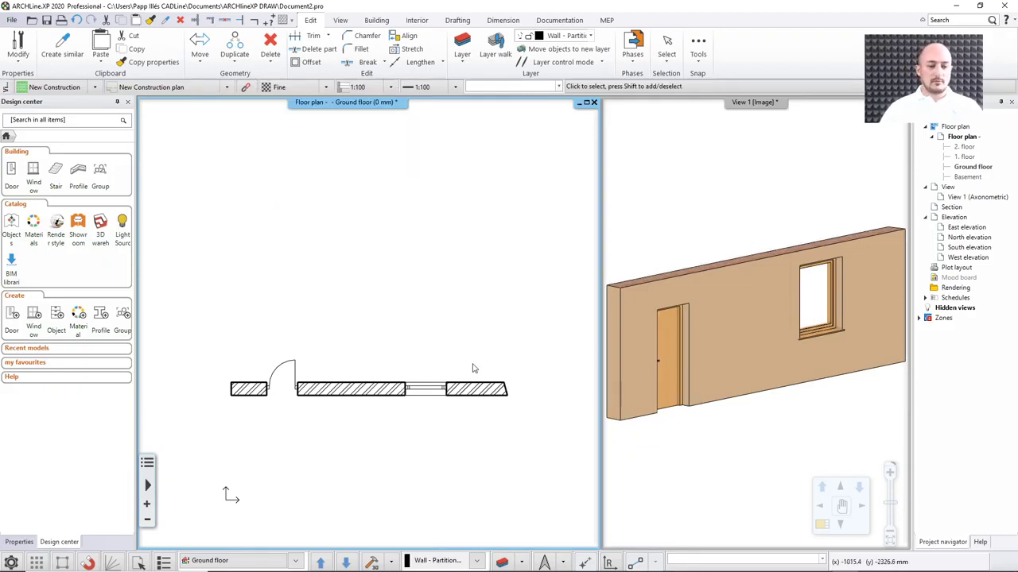
pyautogui.click(376, 20)
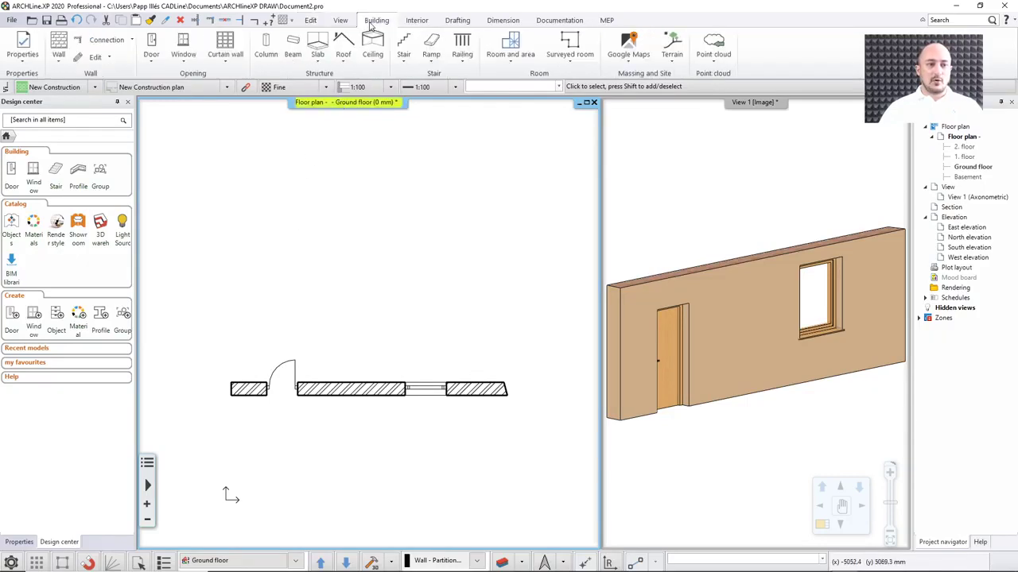
pyautogui.click(58, 49)
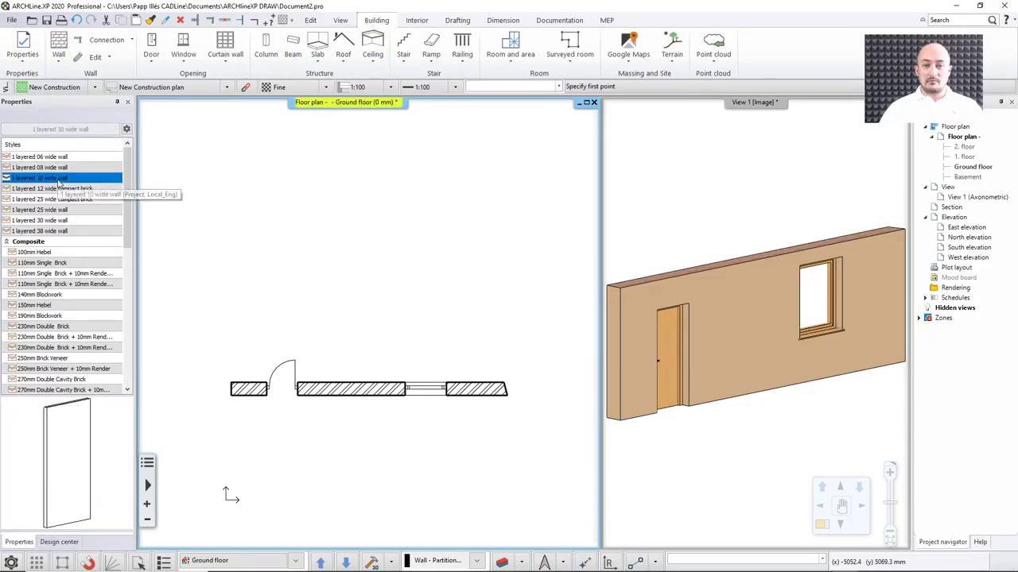
pyautogui.click(447, 385)
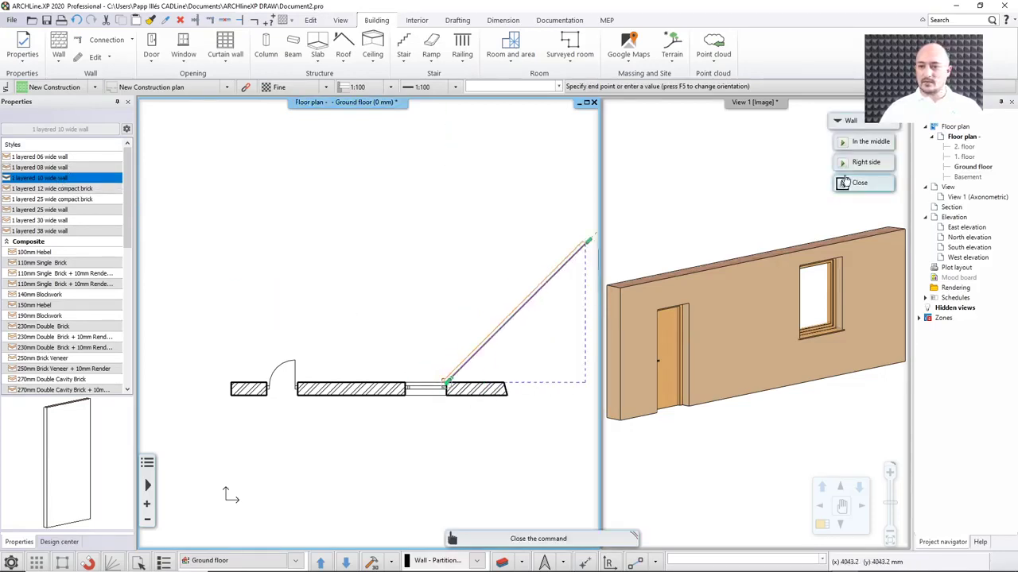
pyautogui.click(859, 164)
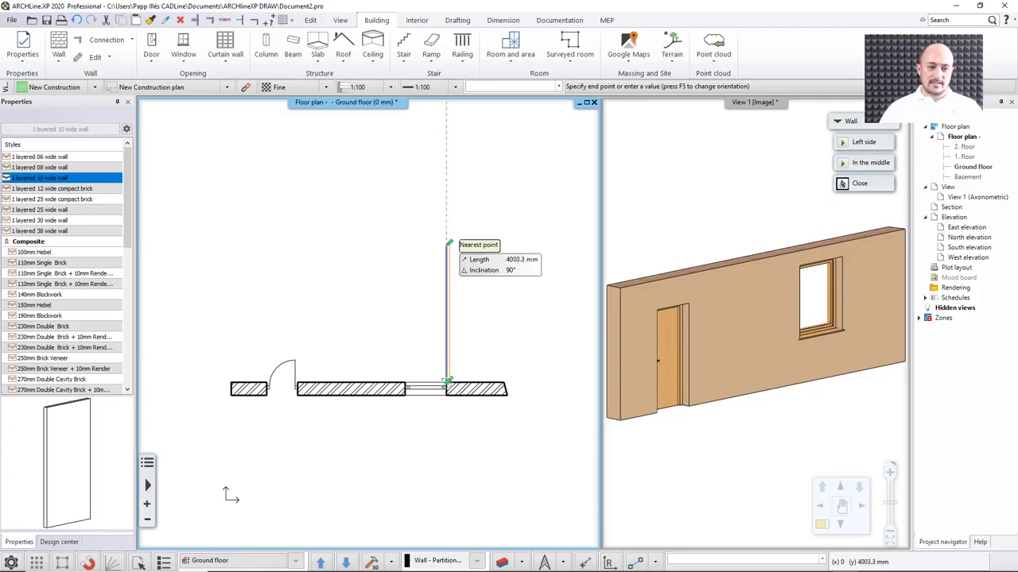
pyautogui.click(447, 242)
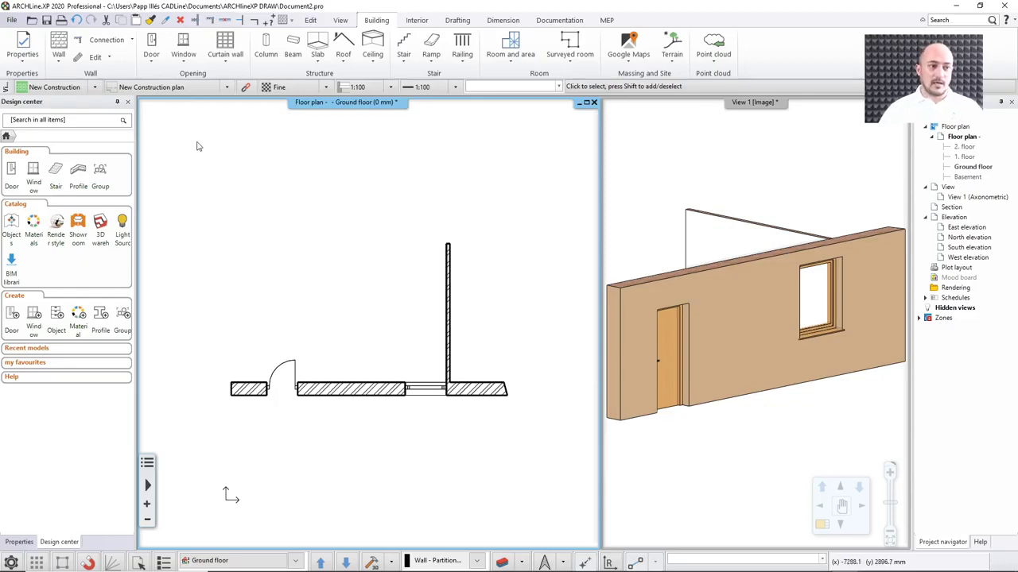
# Step: Set the phase filter to Existing plan and inspect the right-hand partition's corner with the thick wall
pyautogui.click(226, 89)
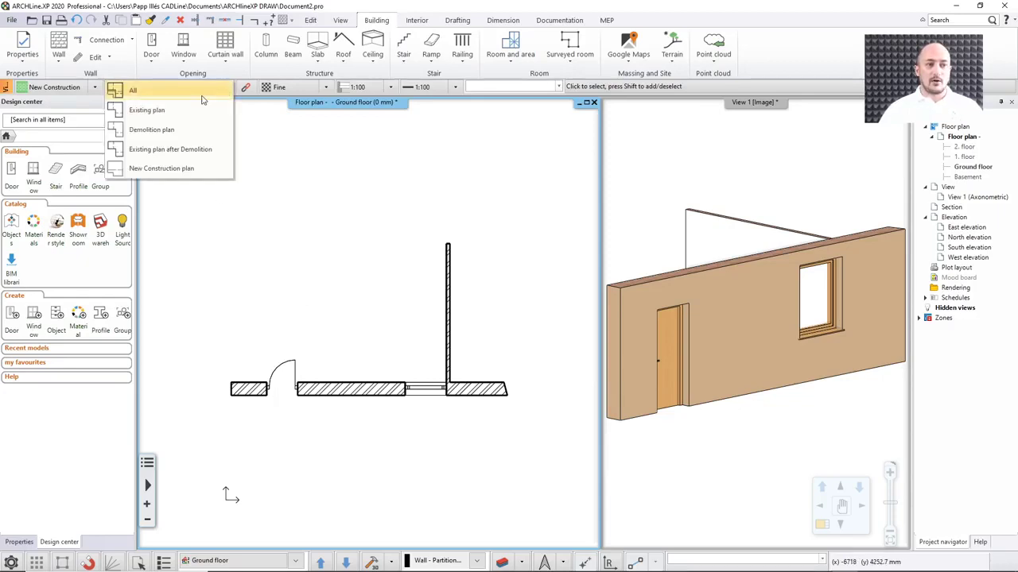
pyautogui.click(168, 117)
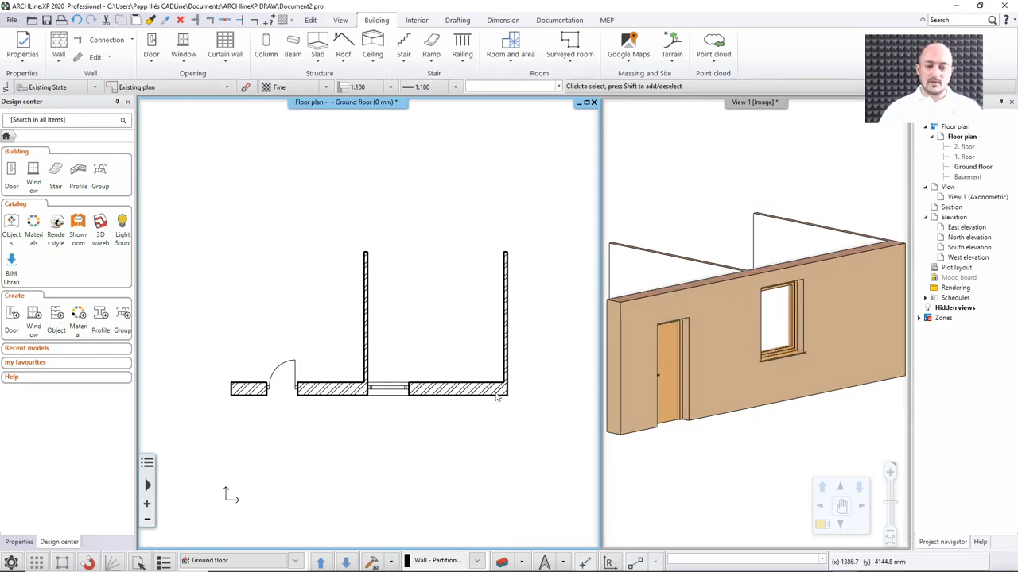
pyautogui.scroll(3, 493, 361)
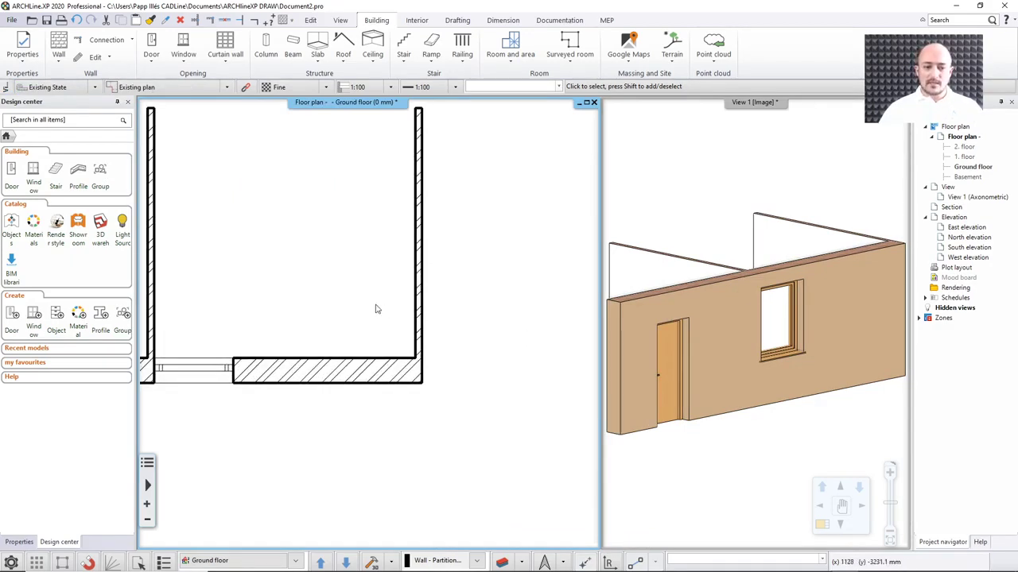
pyautogui.click(415, 362)
pyautogui.click(390, 374)
pyautogui.click(415, 344)
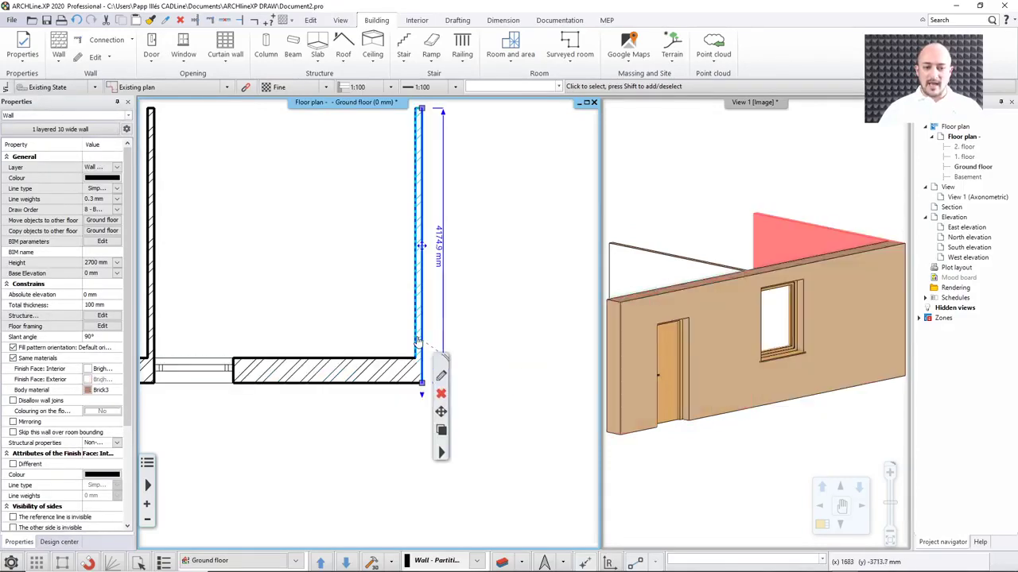
pyautogui.click(348, 316)
pyautogui.click(352, 320)
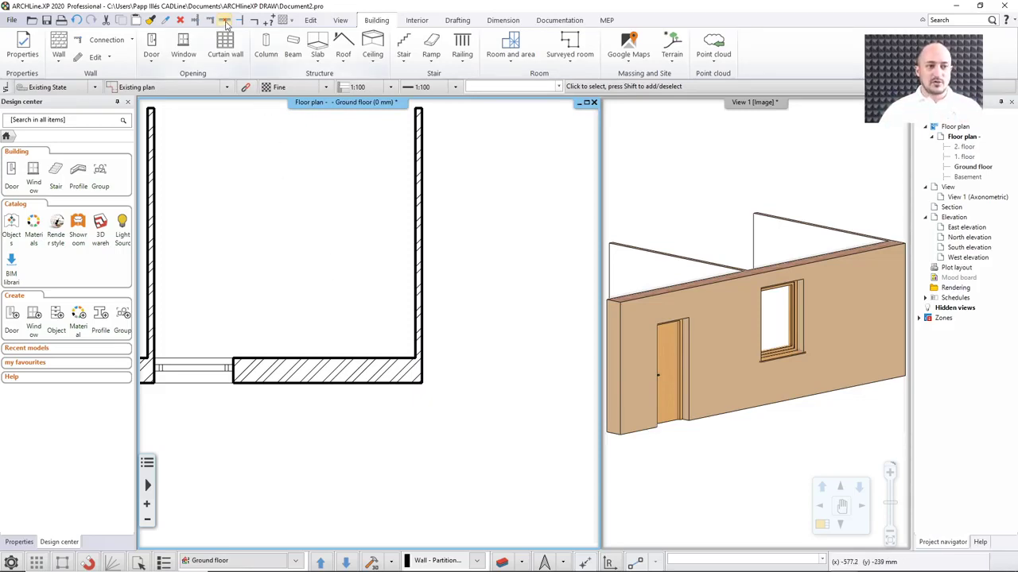
# Step: Trim the right-hand partition to the thick wall's inner face and view the corner with the New Construction plan filter
pyautogui.click(197, 20)
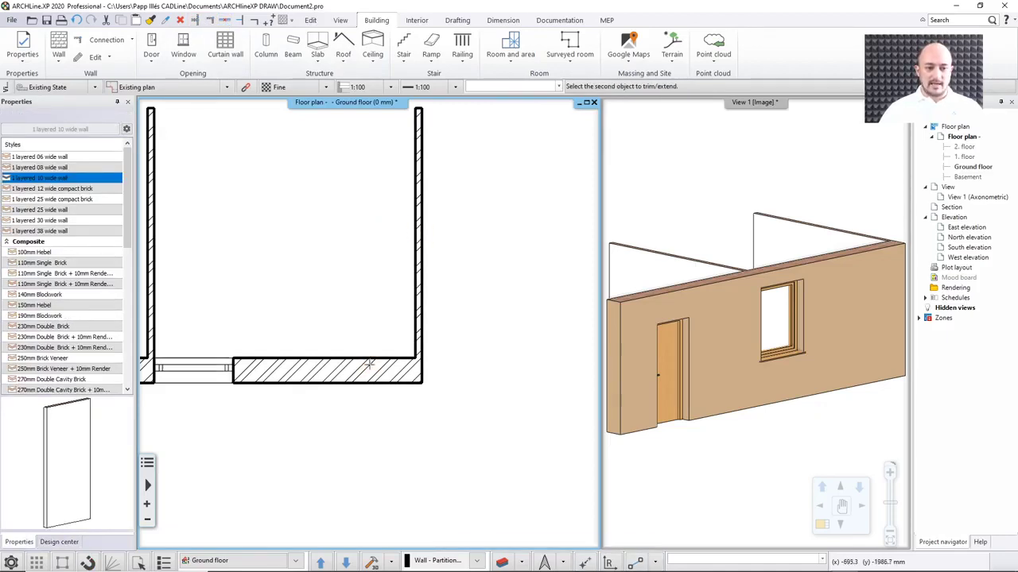
pyautogui.press('Escape')
pyautogui.click(418, 313)
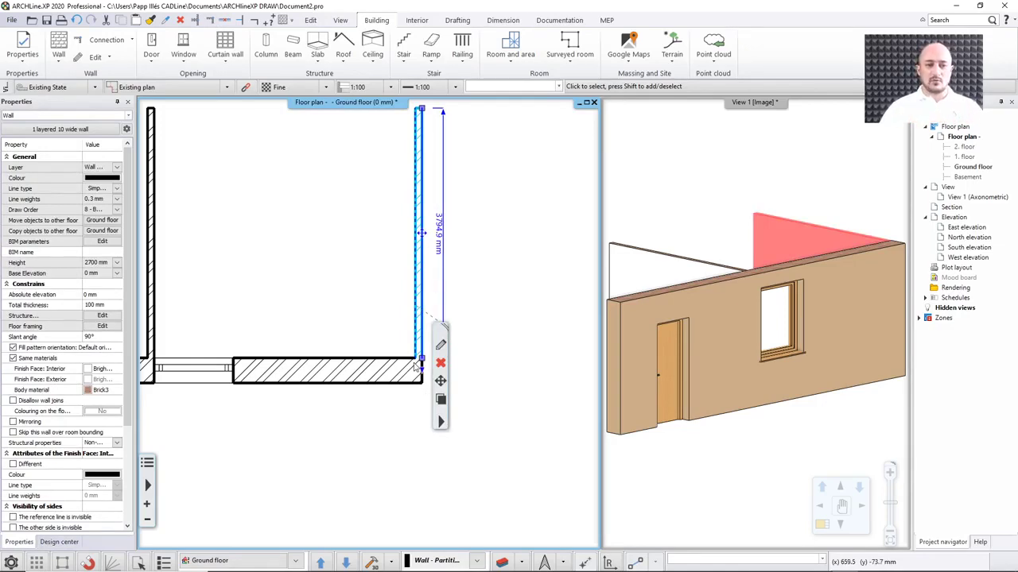
pyautogui.click(95, 87)
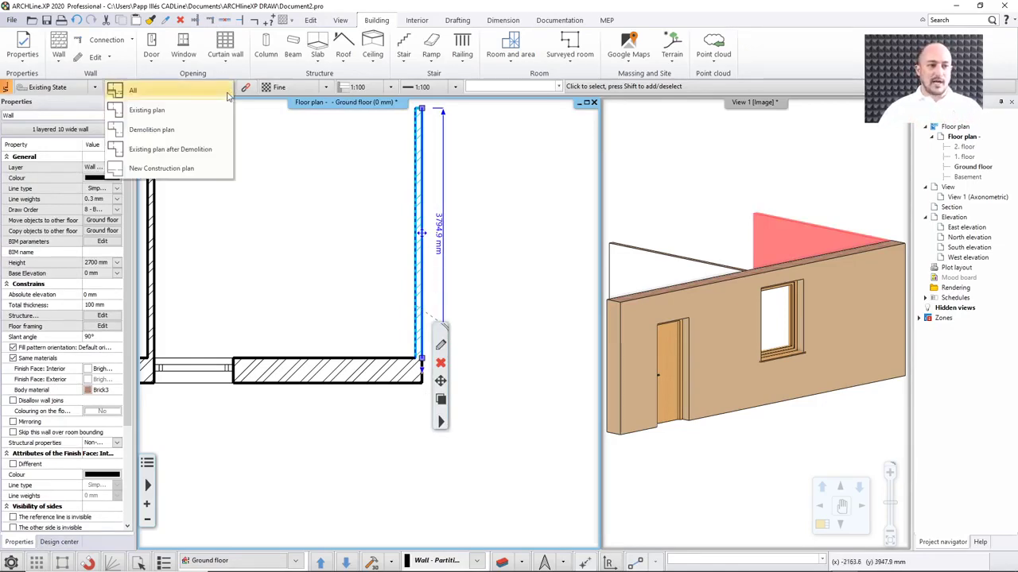
pyautogui.click(182, 171)
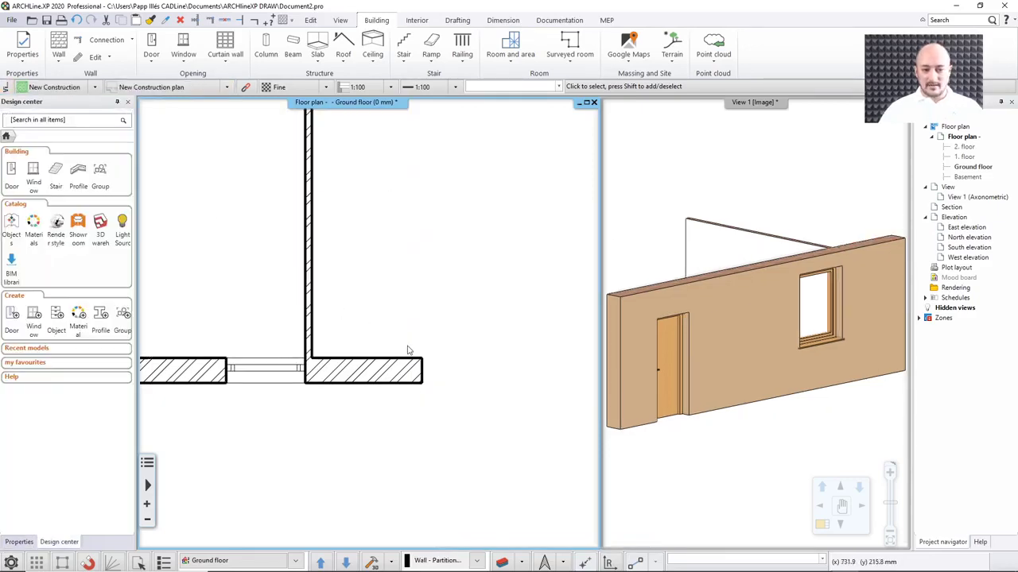
# Step: Undo the phase filter change and the right-hand partition's trim
pyautogui.click(76, 20)
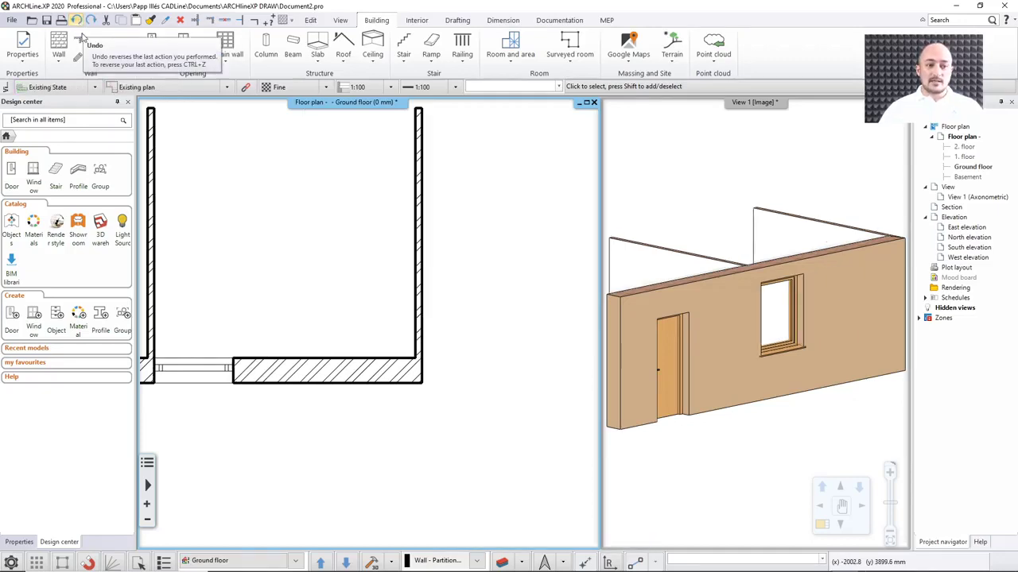
pyautogui.moveTo(262, 208); pyautogui.dragTo(404, 202, button='middle')
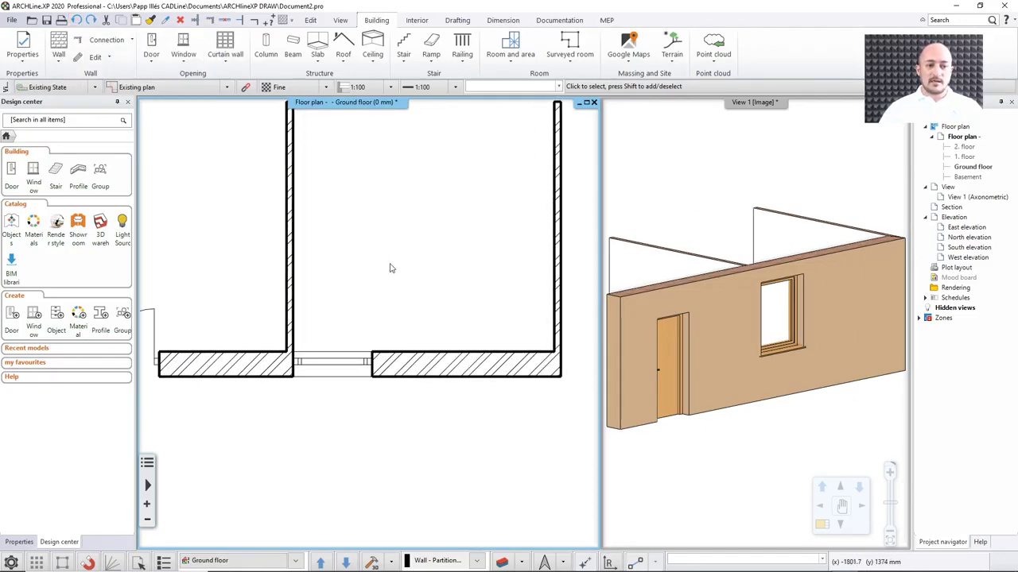
pyautogui.scroll(-1, 390, 265)
pyautogui.scroll(-2, 390, 271)
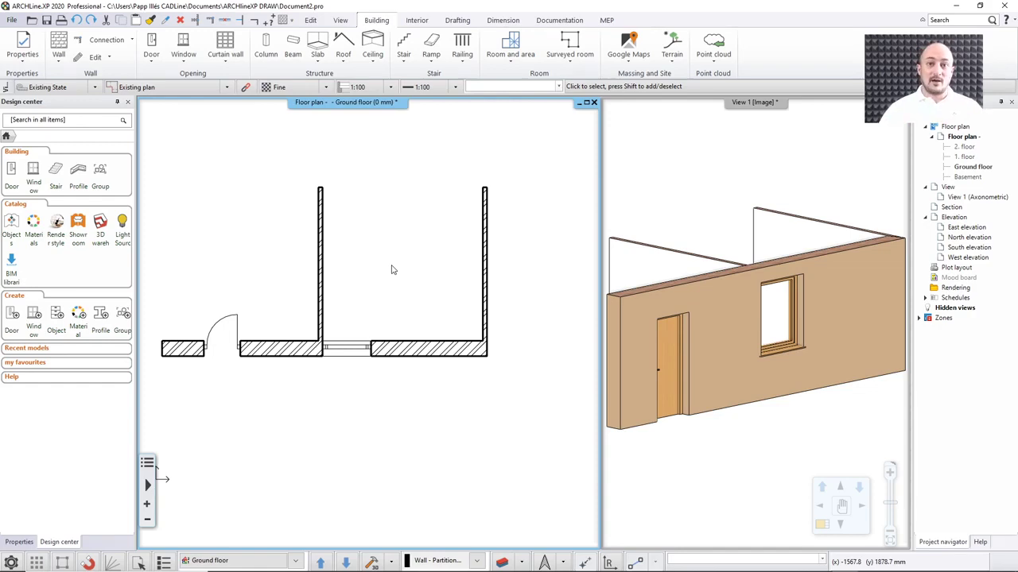
# Step: Move the thick wall 50 mm toward the partitions, and check the shift by undoing and redoing it
pyautogui.click(395, 352)
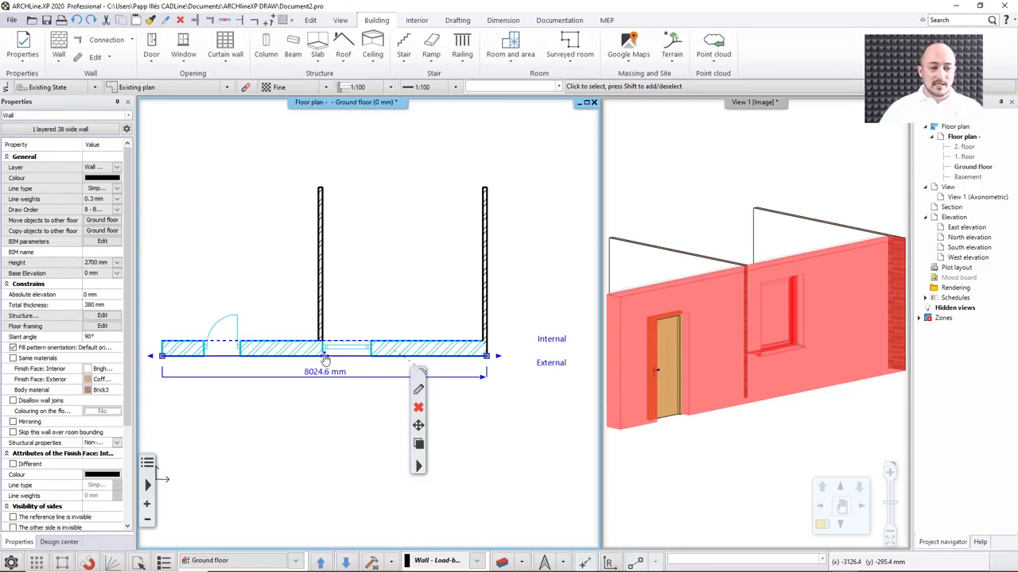
pyautogui.click(324, 357)
pyautogui.click(347, 368)
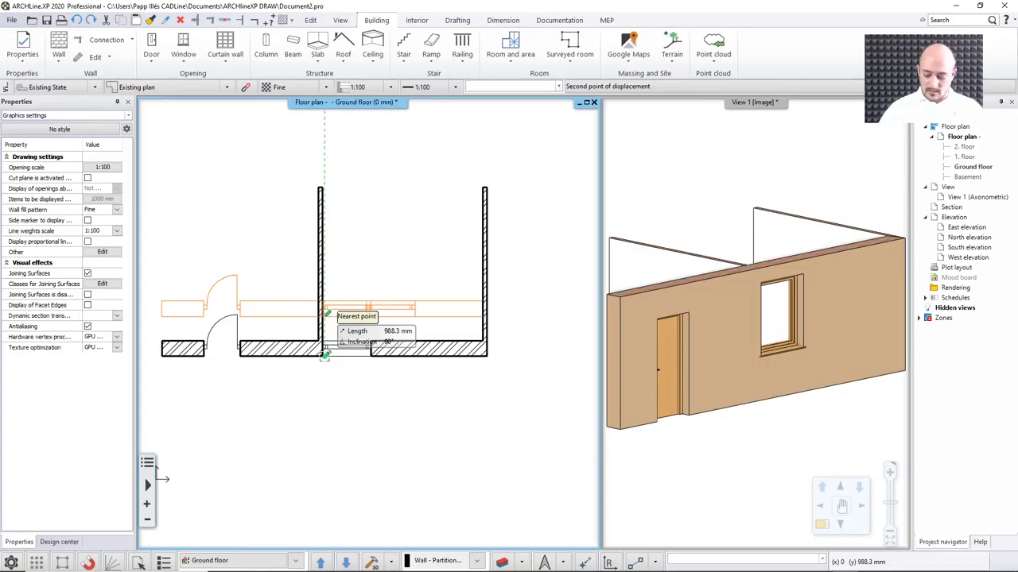
pyautogui.write('50')
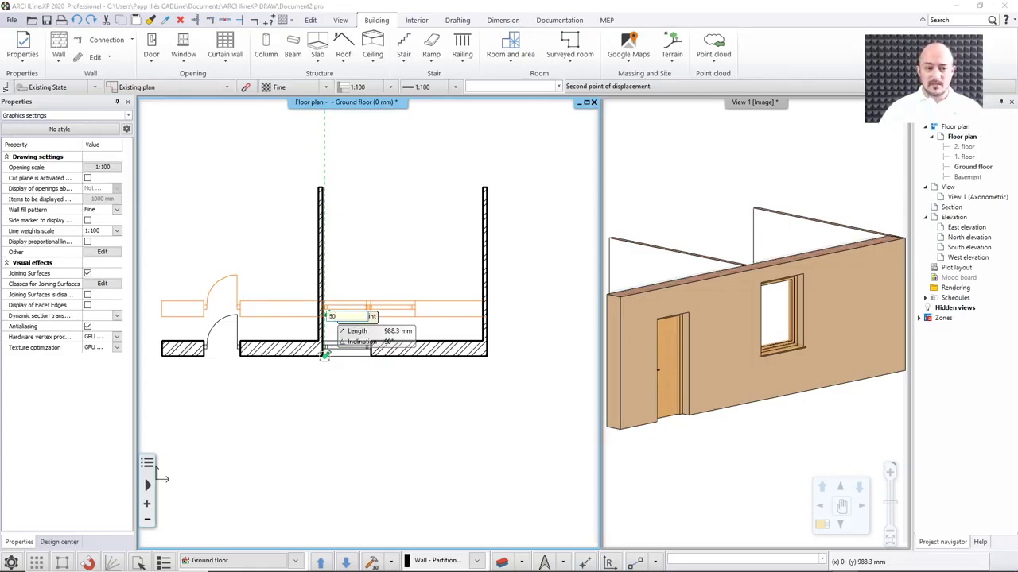
pyautogui.press('Return')
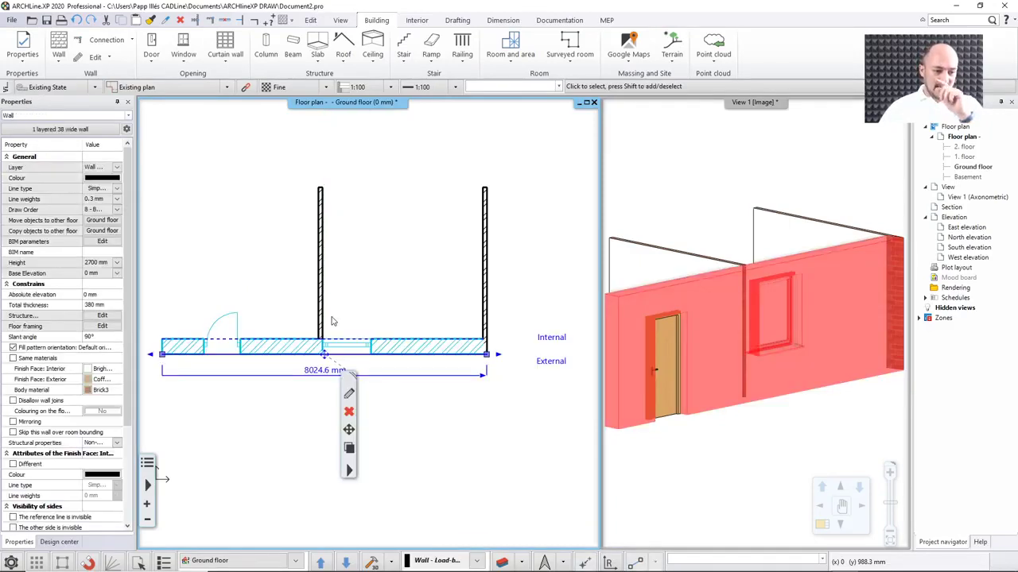
pyautogui.press('Escape')
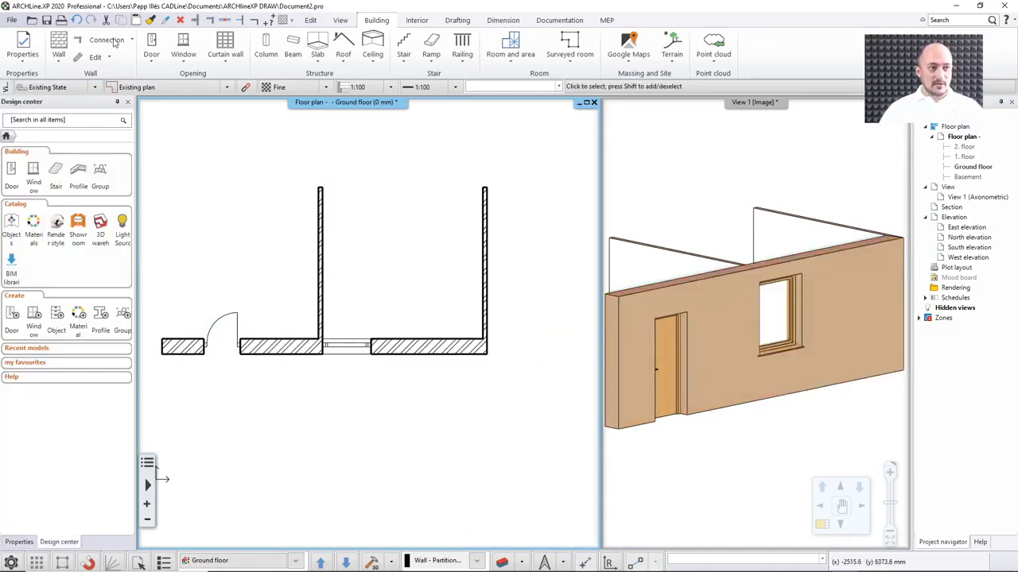
pyautogui.click(77, 22)
pyautogui.click(91, 22)
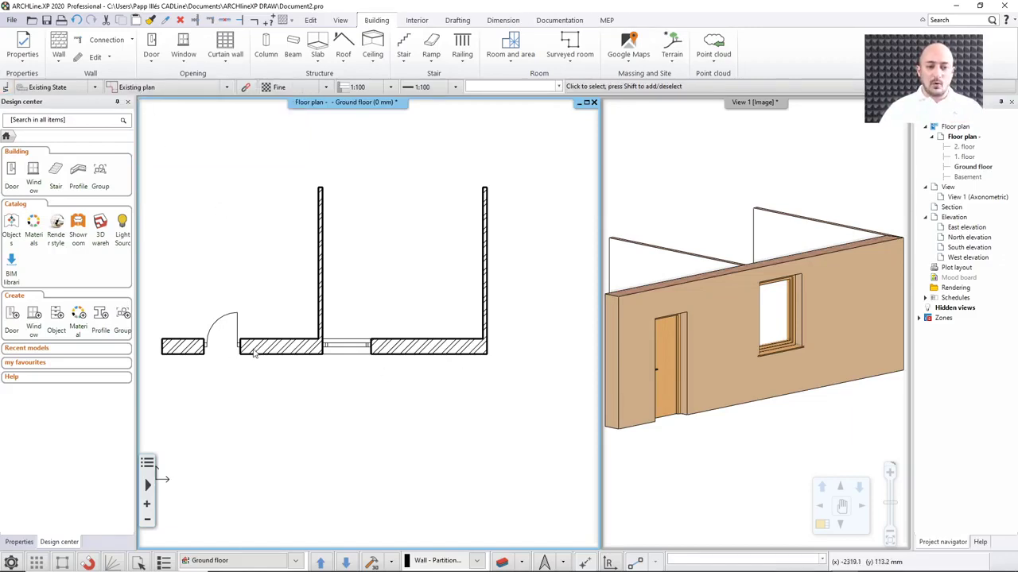
# Step: Compare the plan under the Demolition plan and New Construction plan filters, ending on the Existing plan filter
pyautogui.click(226, 86)
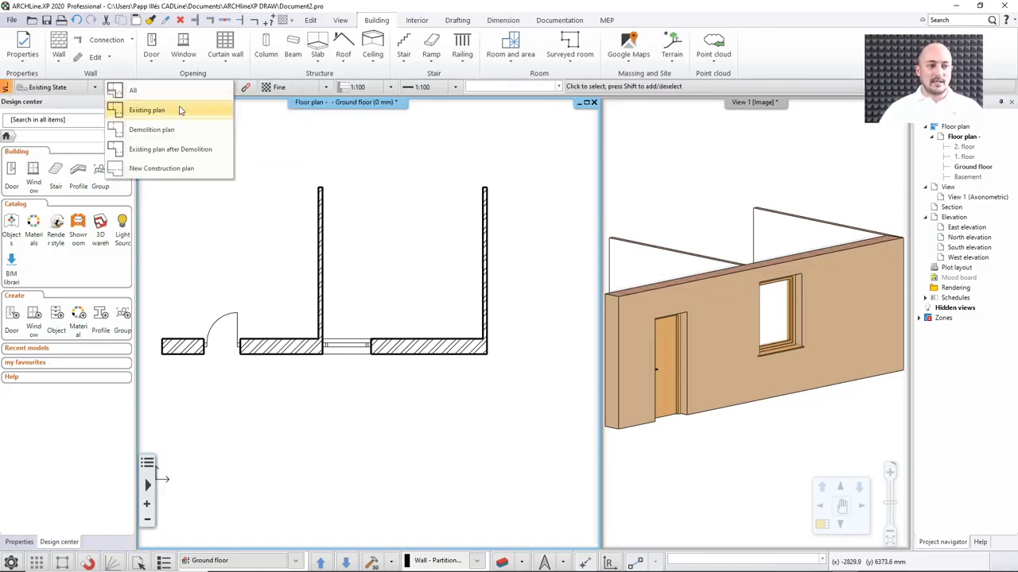
pyautogui.click(163, 130)
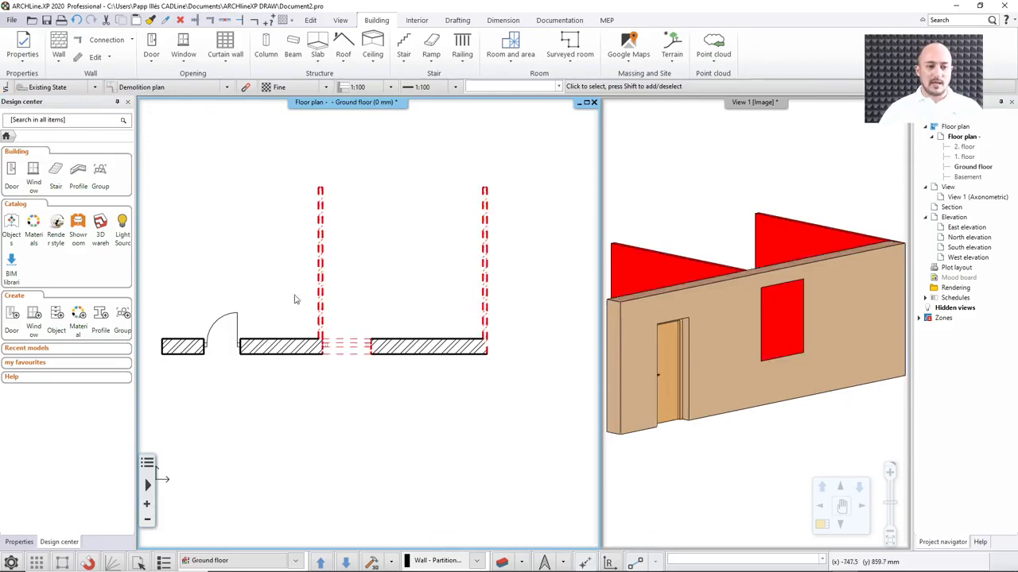
pyautogui.click(226, 87)
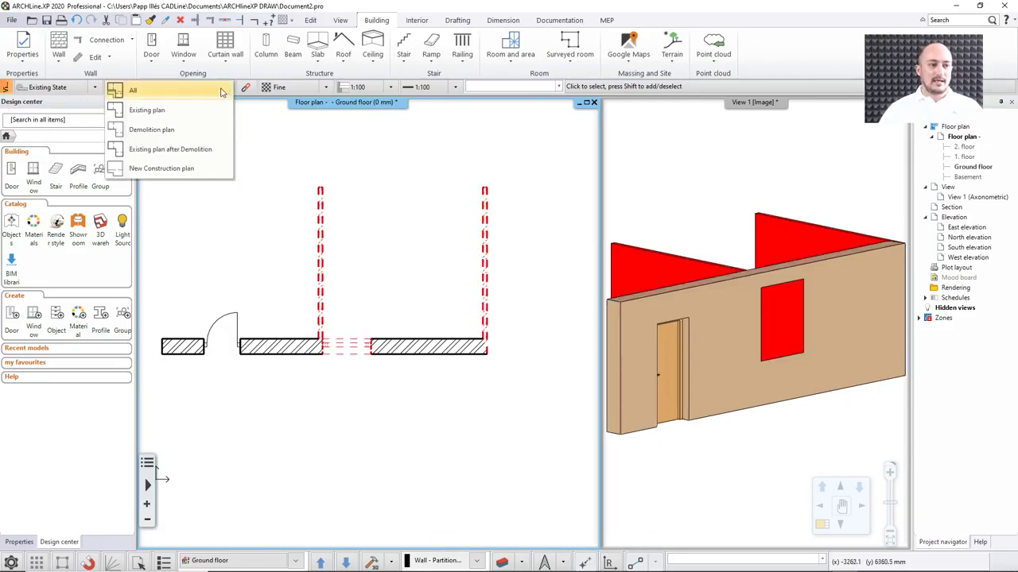
pyautogui.click(155, 169)
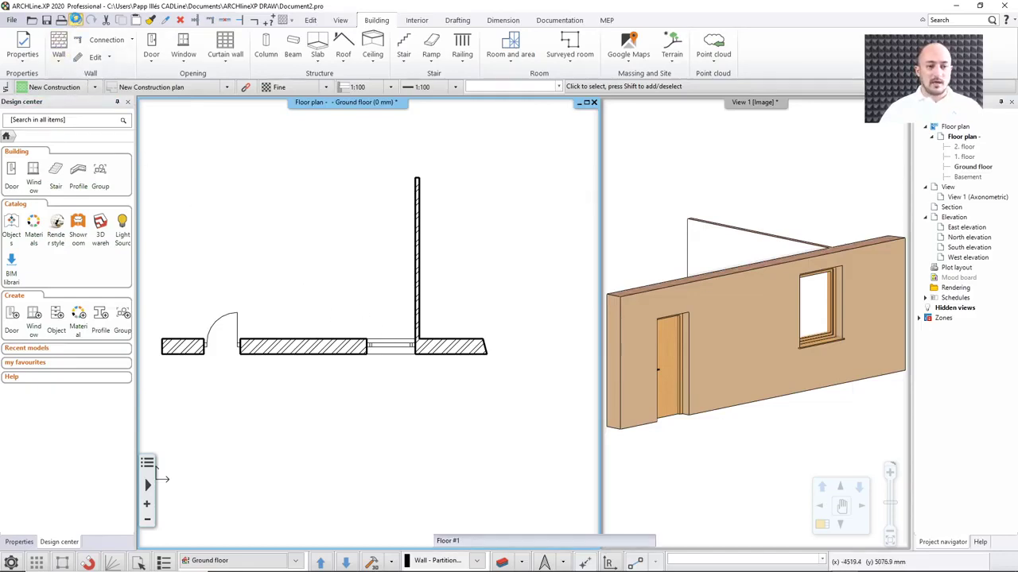
pyautogui.click(76, 19)
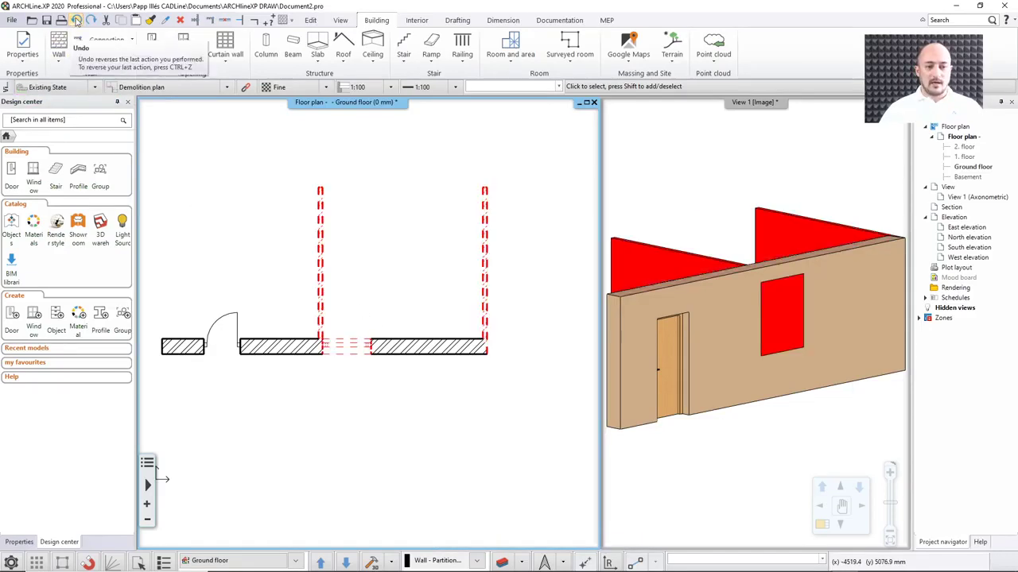
pyautogui.click(226, 86)
pyautogui.click(148, 130)
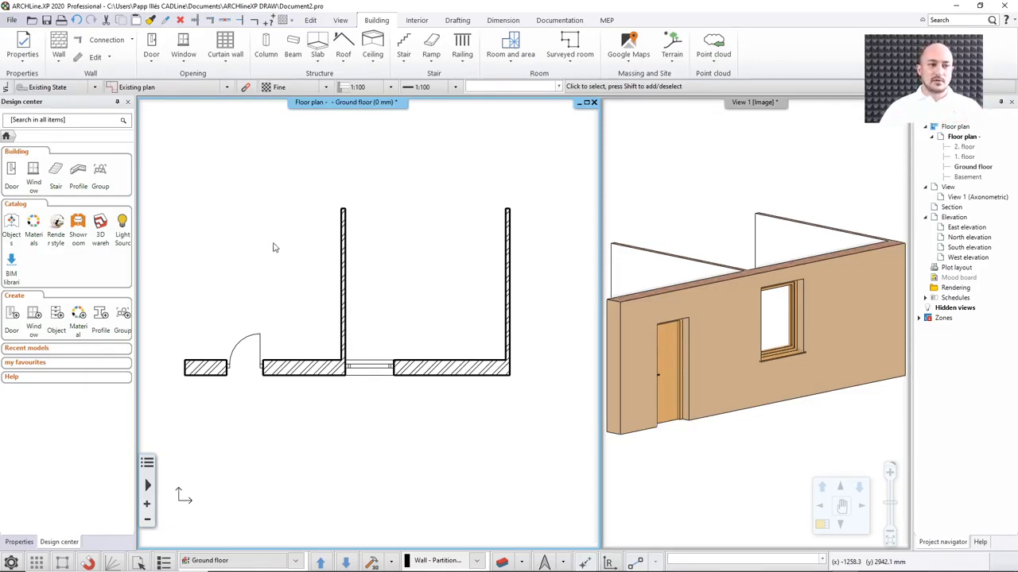
# Step: Apply the All phase filter, shorten the middle partition level with the right-hand partition's free end, and return to the Existing plan filter
pyautogui.click(227, 88)
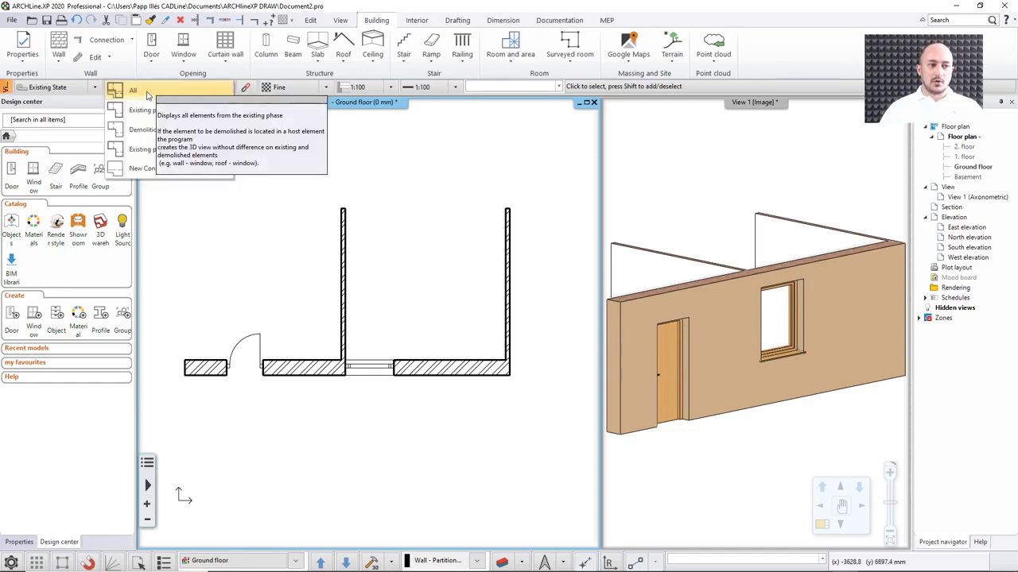
pyautogui.click(159, 93)
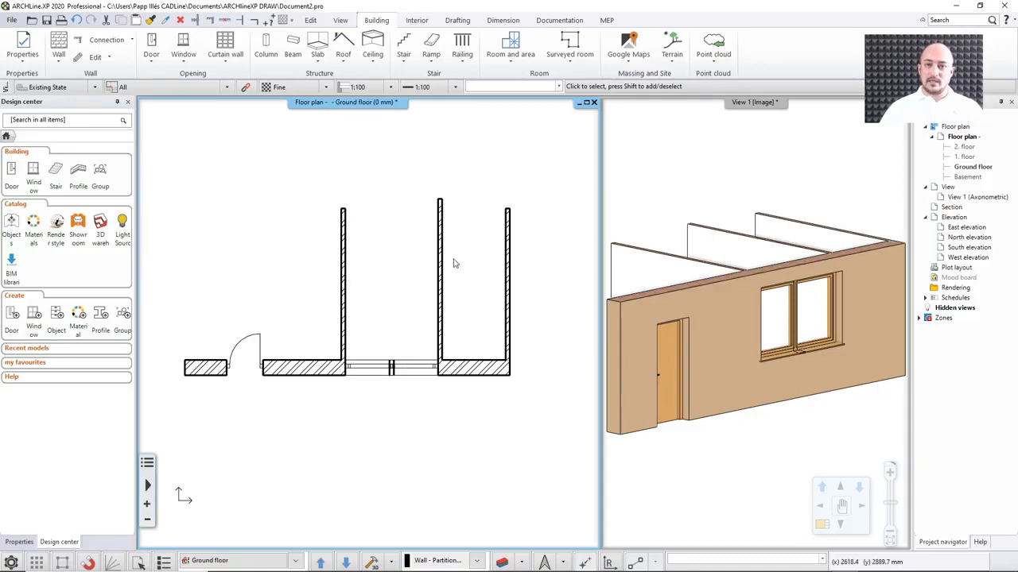
pyautogui.click(441, 213)
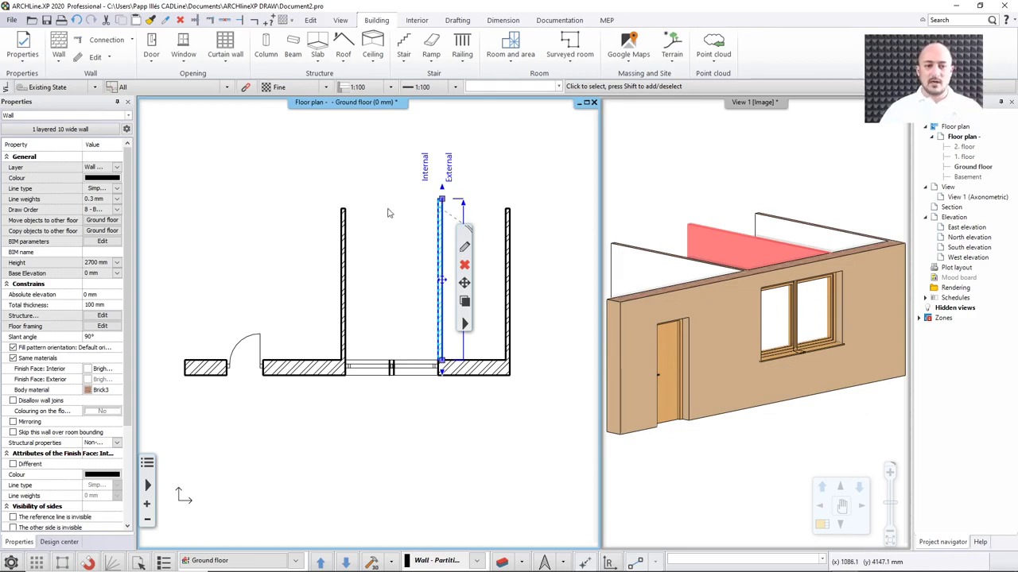
pyautogui.click(442, 202)
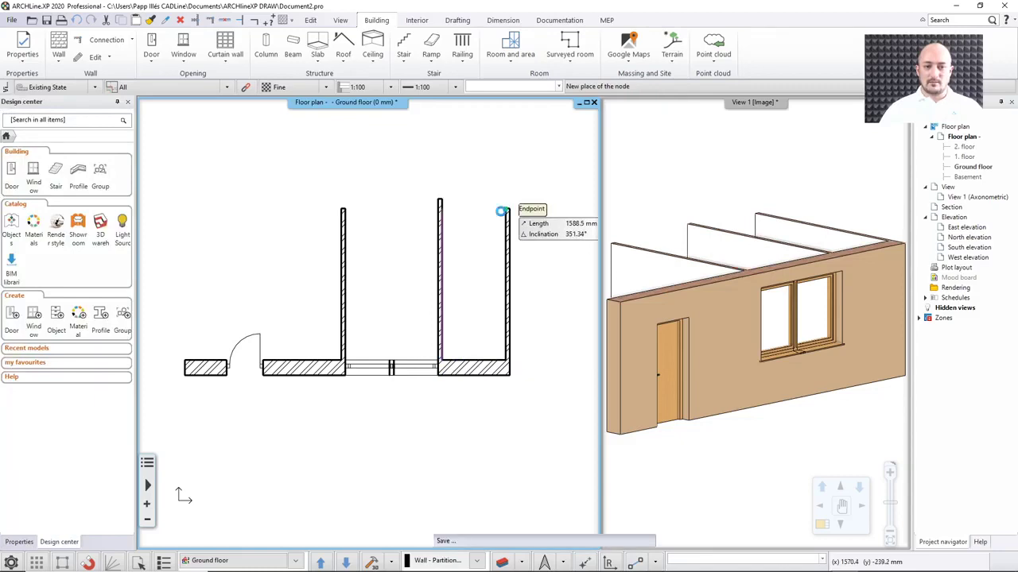
pyautogui.click(503, 210)
pyautogui.click(391, 177)
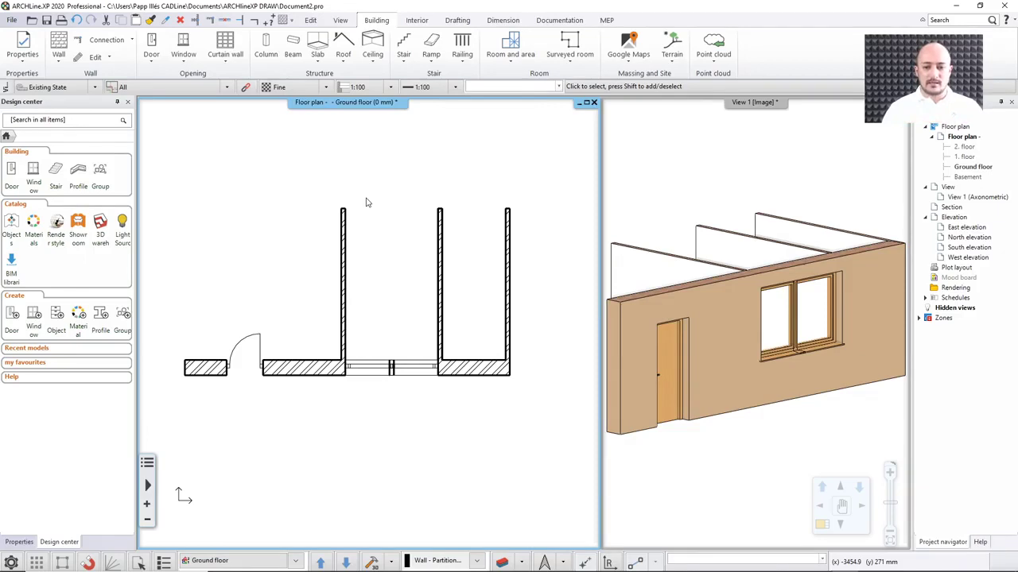
pyautogui.click(226, 88)
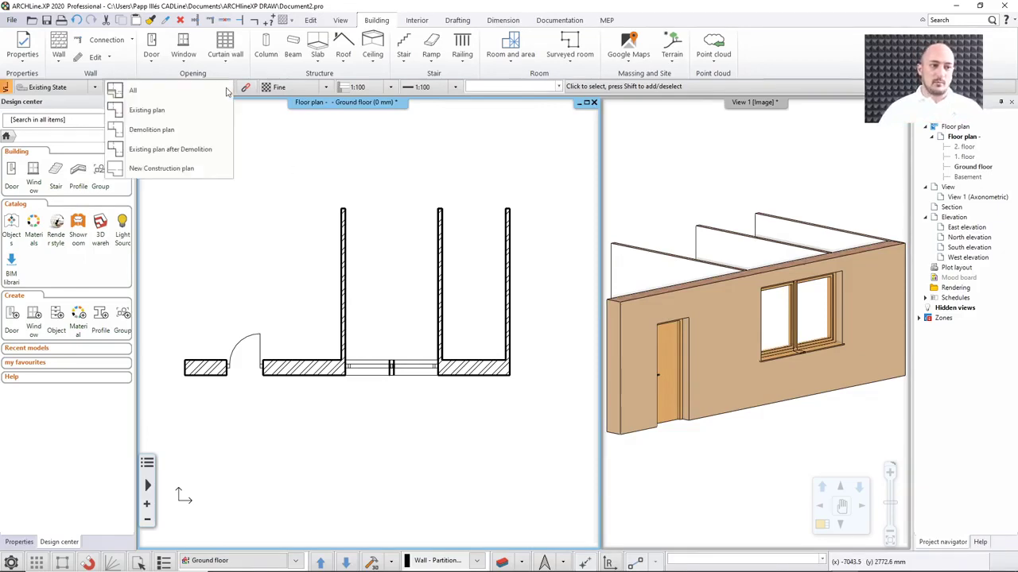
pyautogui.click(139, 104)
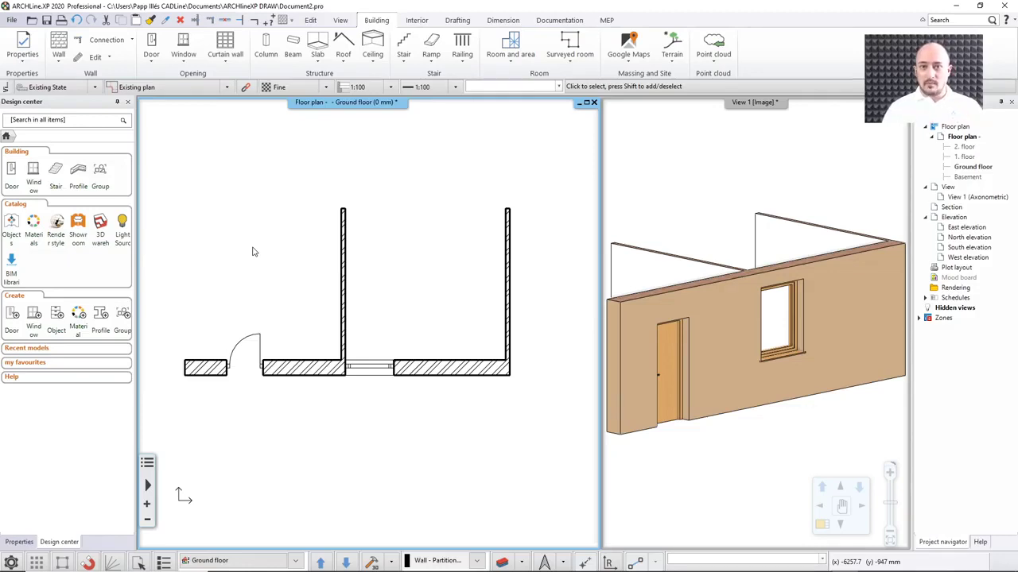
# Step: Open the recent project elata_nova_FINAL_Surrounding_Design_phases.pro without saving the current one, and set its 3D view to axonometric
pyautogui.click(12, 19)
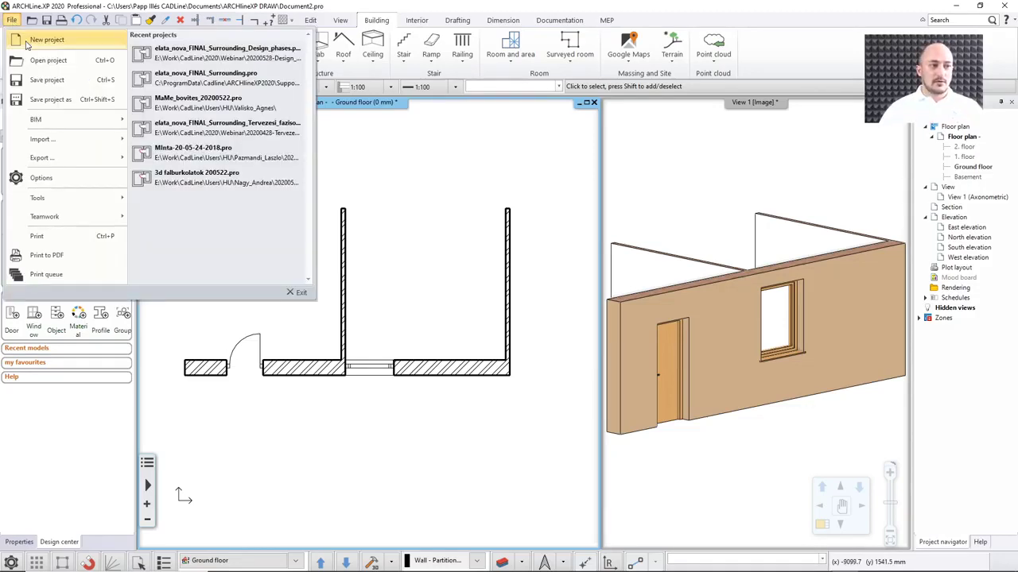
pyautogui.click(213, 54)
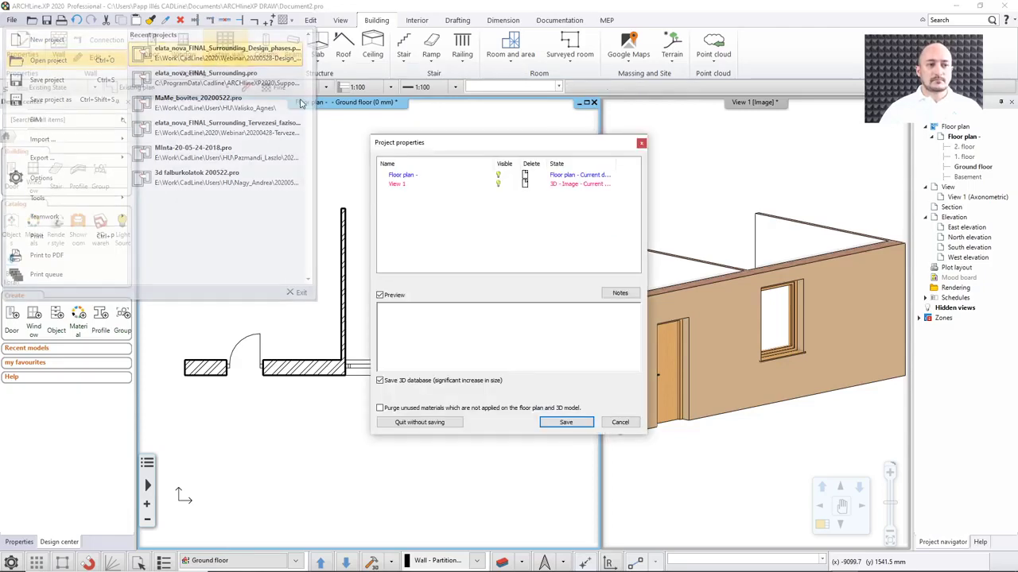
pyautogui.click(419, 422)
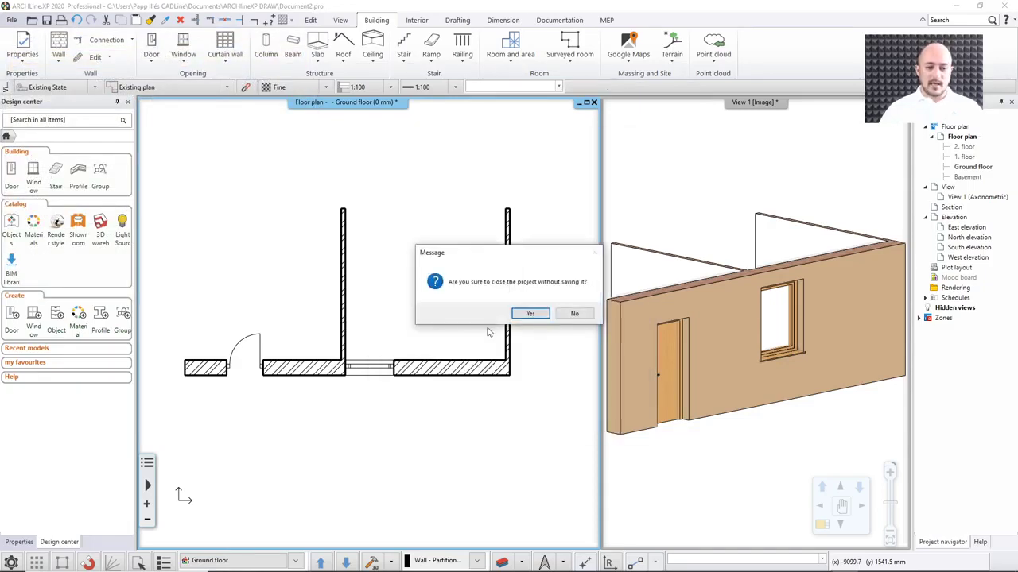
pyautogui.click(531, 314)
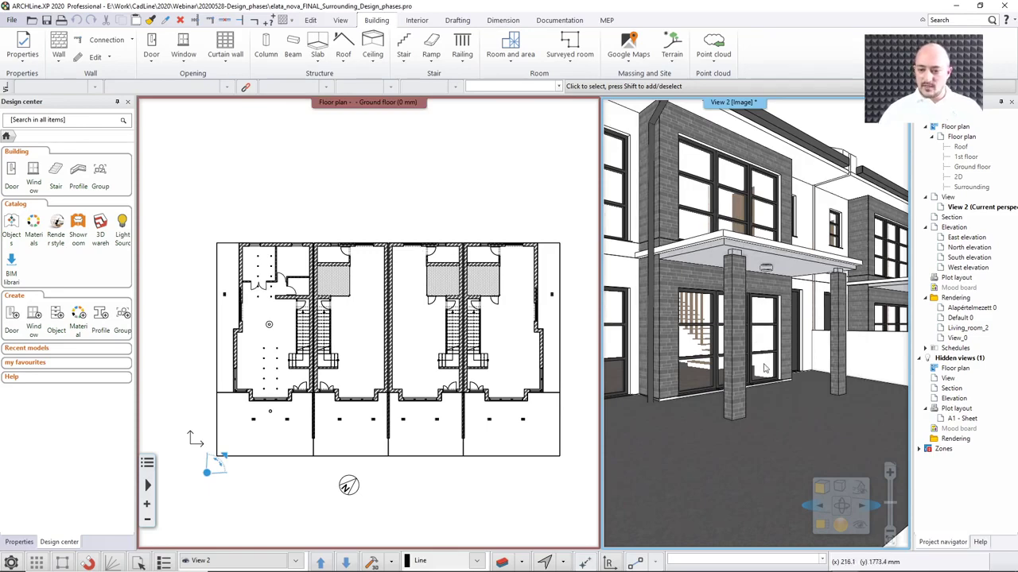
pyautogui.click(859, 489)
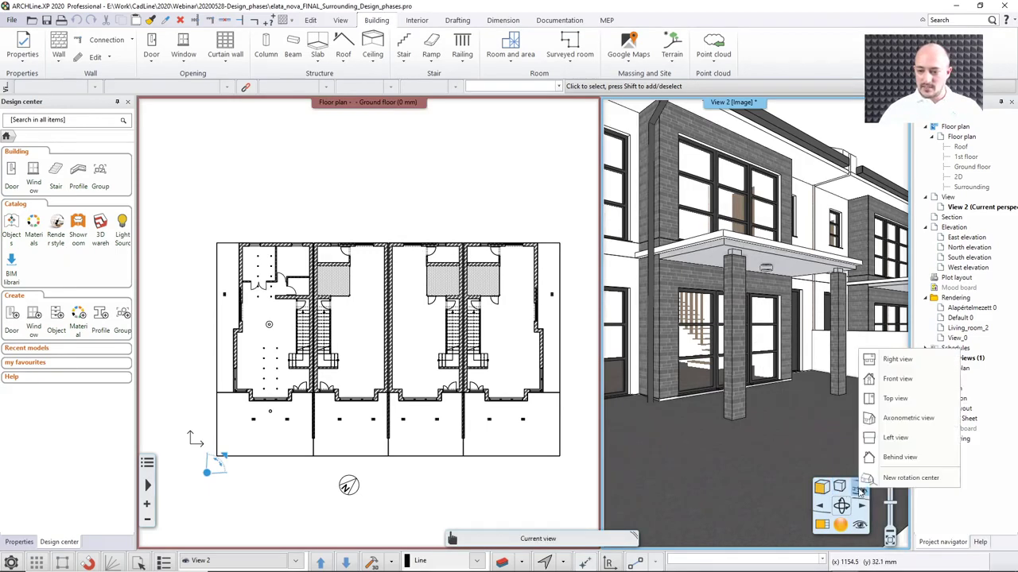
pyautogui.click(906, 418)
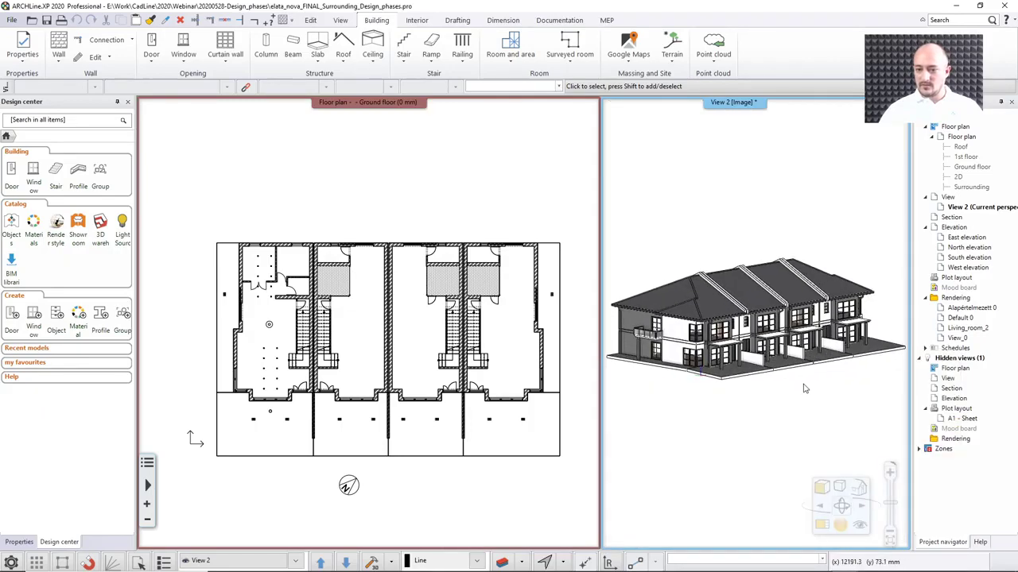
# Step: Apply the My house layer set to the ground floor plan and rebuild the 3D model from it
pyautogui.moveTo(378, 391); pyautogui.dragTo(421, 343, button='middle')
pyautogui.scroll(-1, 405, 380)
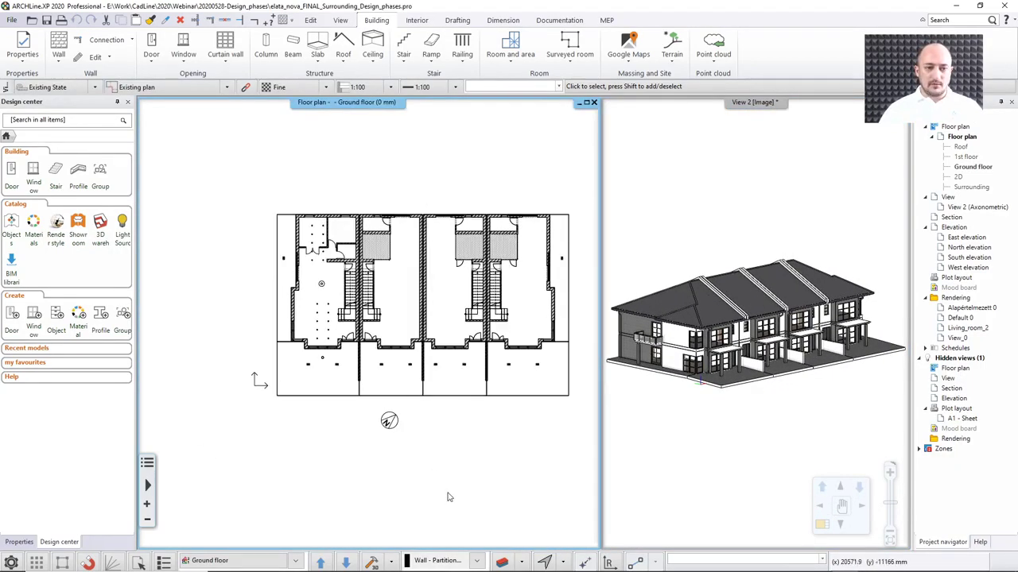
pyautogui.click(558, 85)
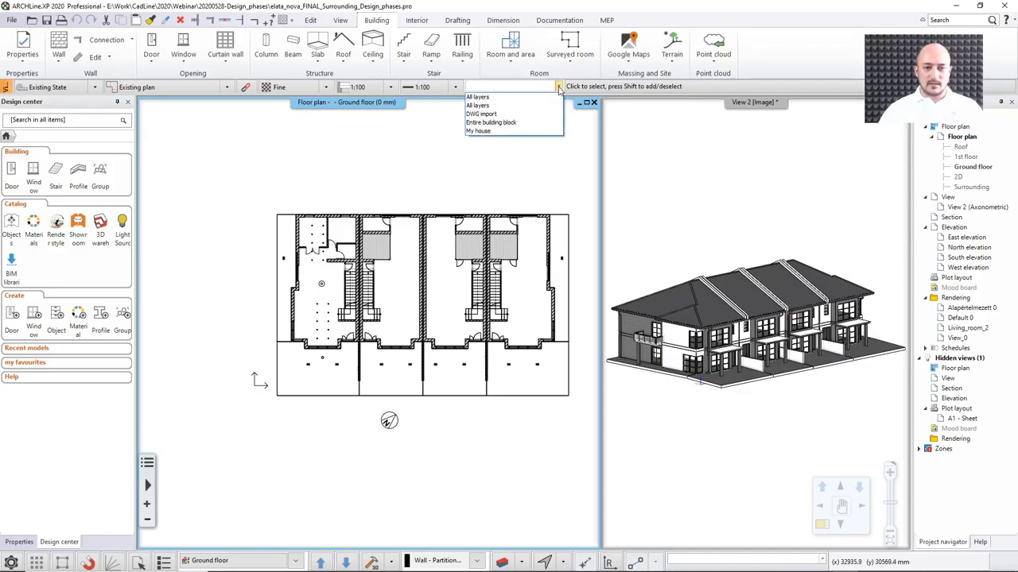
pyautogui.click(510, 131)
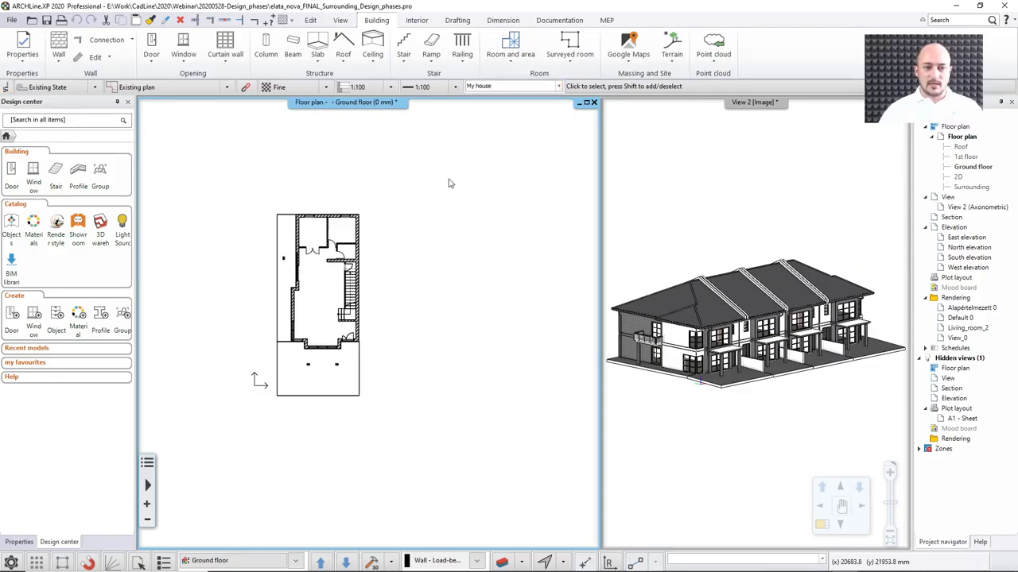
pyautogui.click(372, 562)
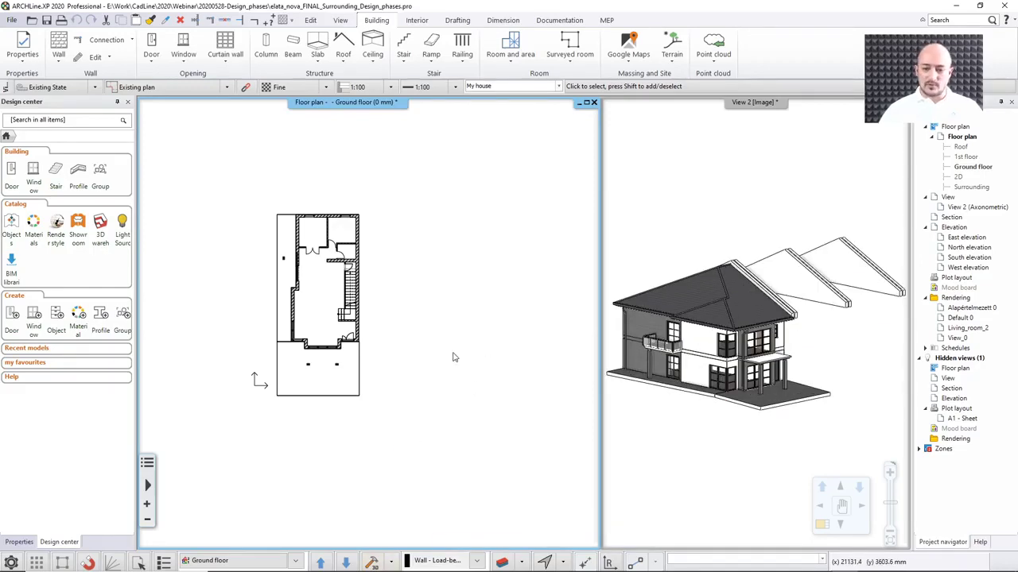
pyautogui.scroll(-2, 443, 362)
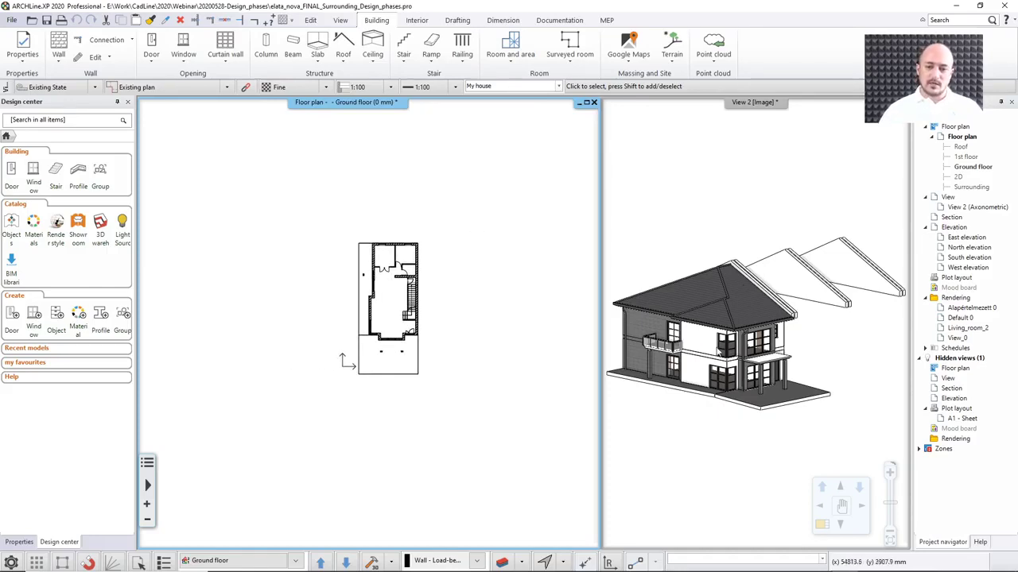
pyautogui.moveTo(719, 351); pyautogui.dragTo(696, 367, button='middle')
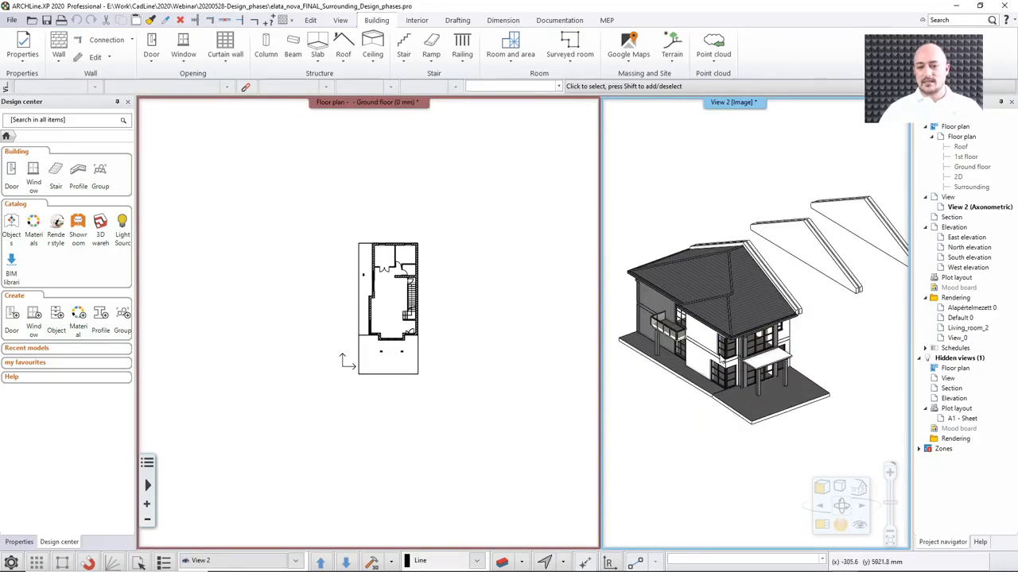
pyautogui.middleClick(231, 184)
pyautogui.middleClick(232, 184)
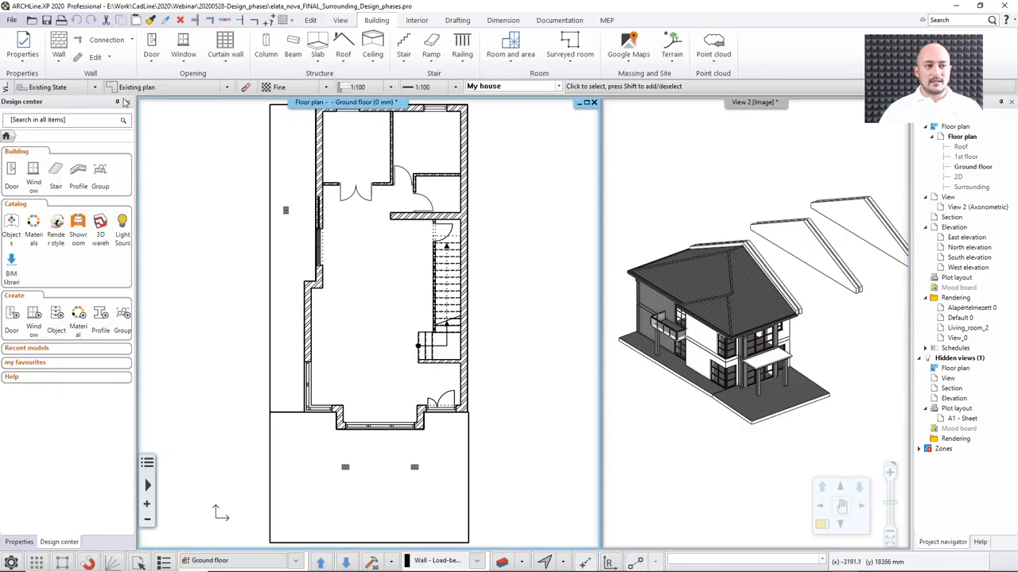
pyautogui.moveTo(220, 204); pyautogui.dragTo(231, 272, button='middle')
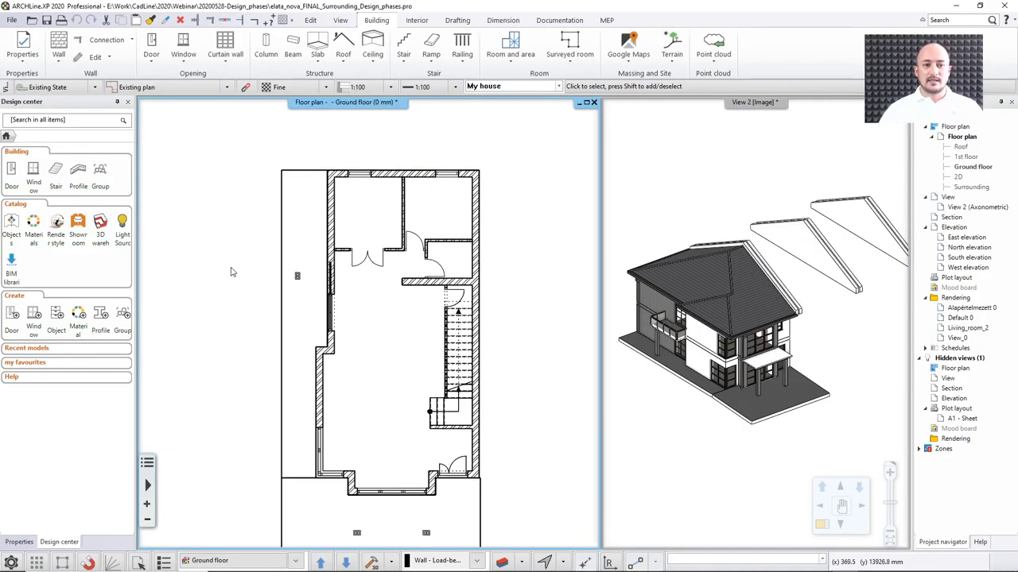
pyautogui.scroll(2, 402, 304)
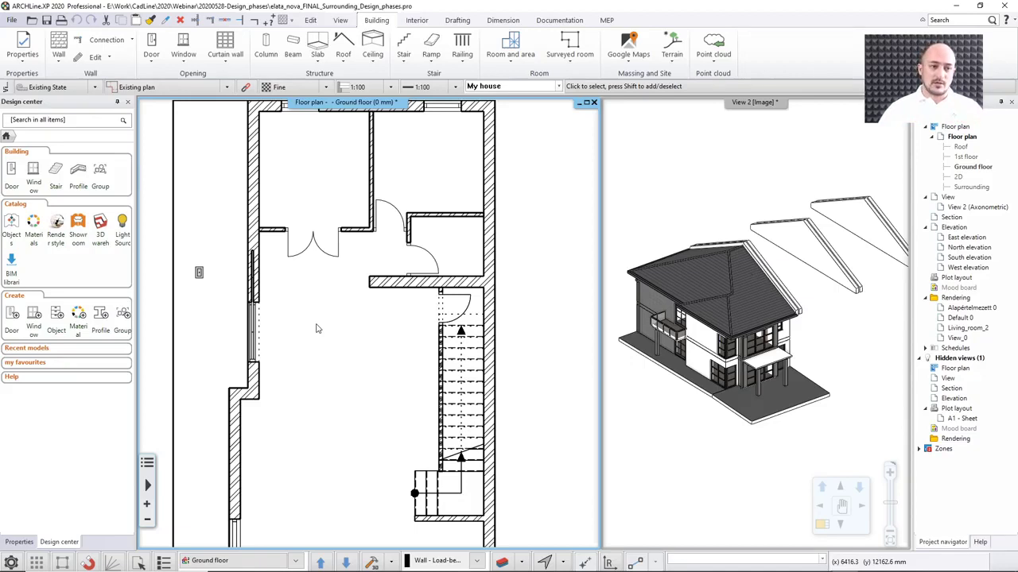
pyautogui.moveTo(384, 292); pyautogui.dragTo(391, 325, button='middle')
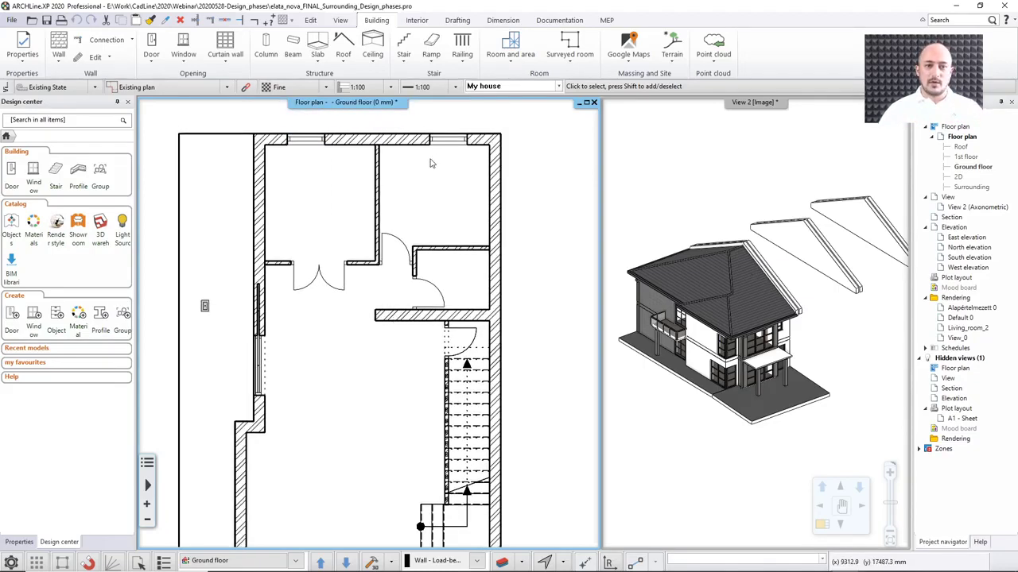
pyautogui.click(316, 21)
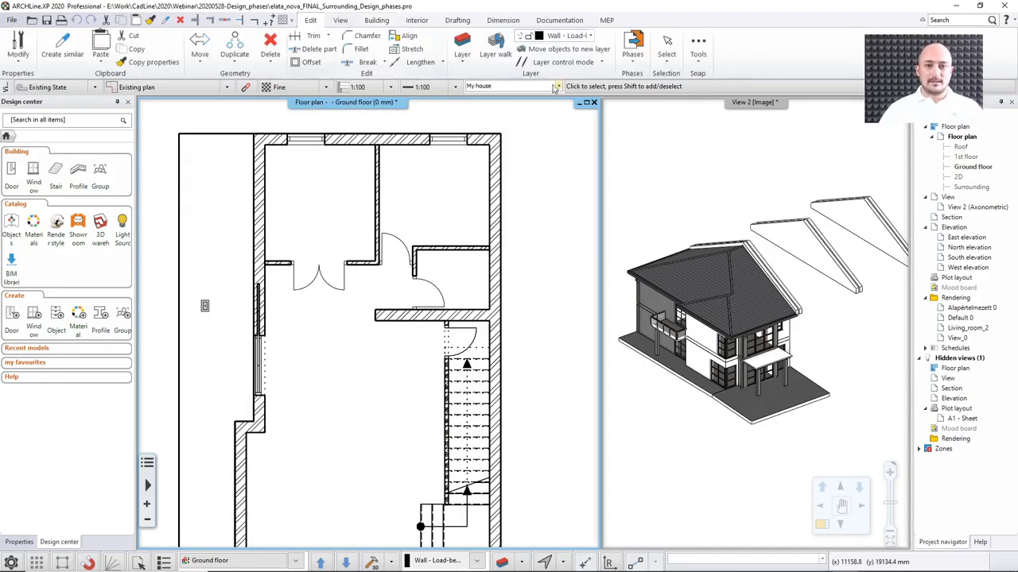
pyautogui.click(632, 49)
pyautogui.click(646, 119)
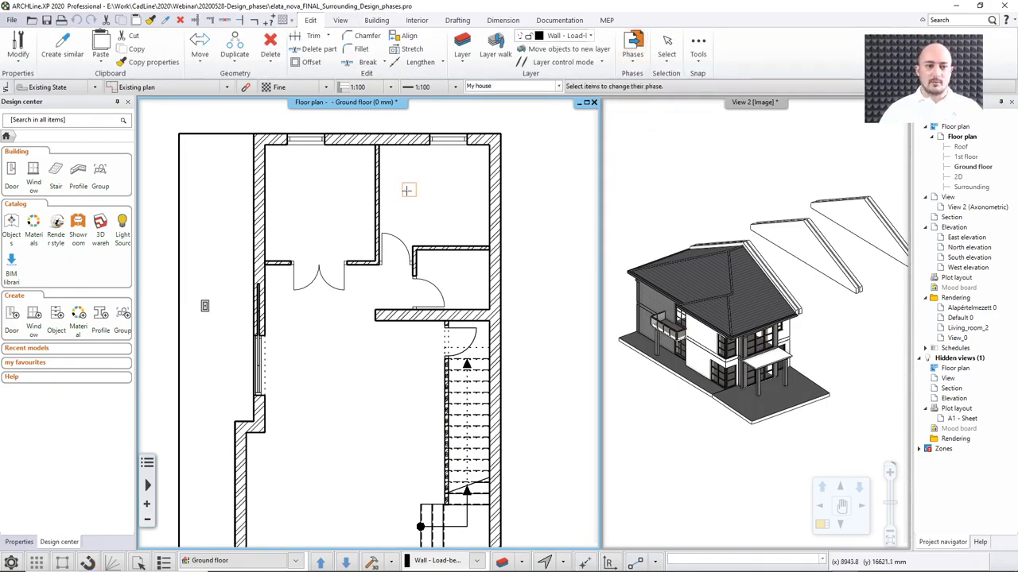
pyautogui.click(377, 191)
pyautogui.click(433, 250)
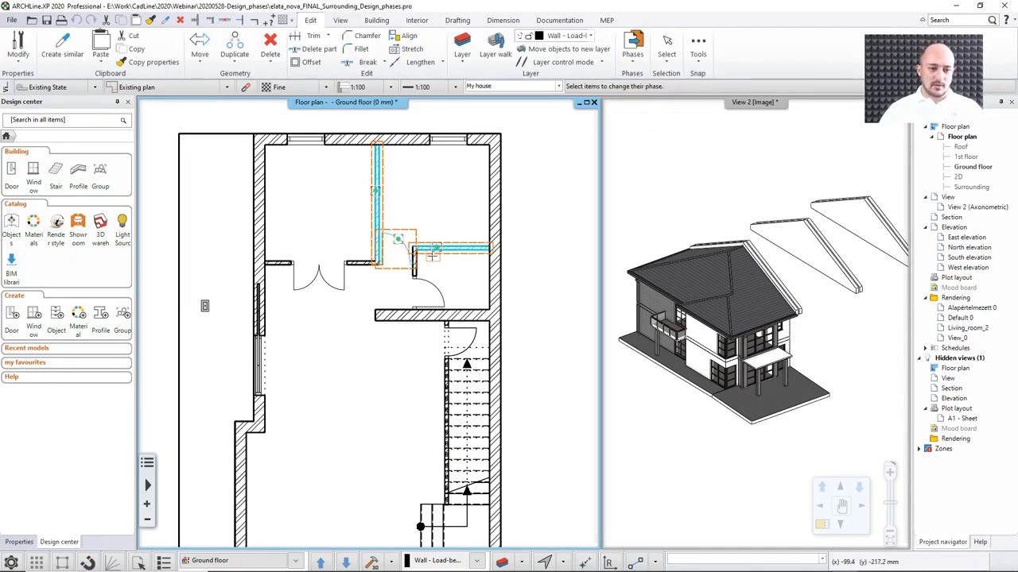
pyautogui.click(417, 265)
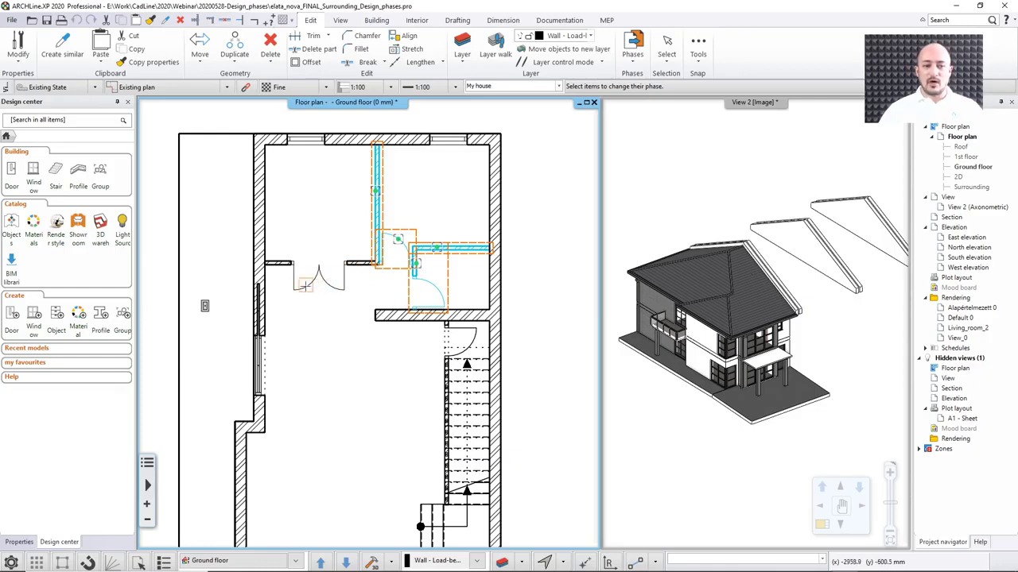
pyautogui.click(358, 263)
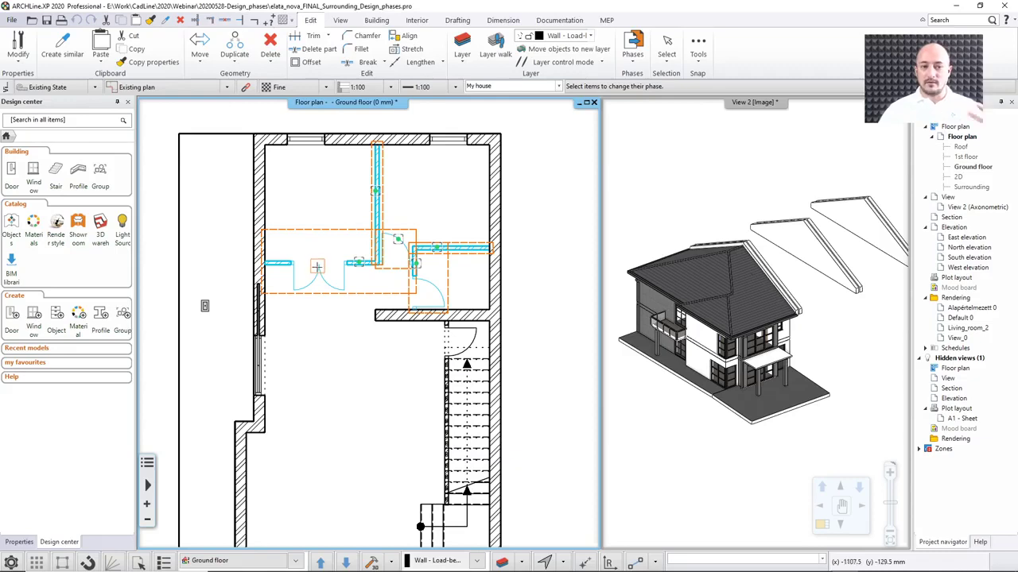
pyautogui.click(306, 140)
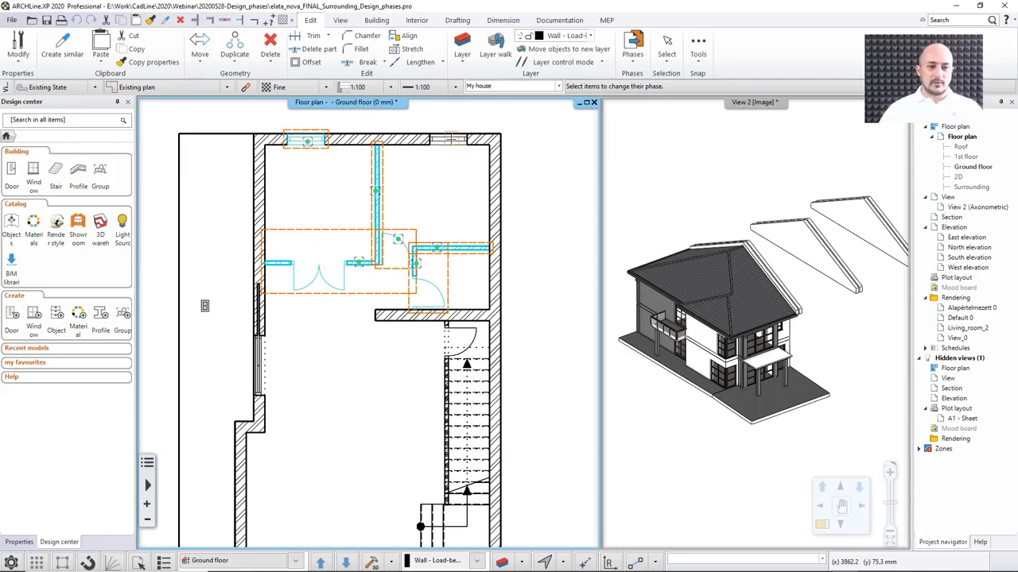
pyautogui.click(450, 140)
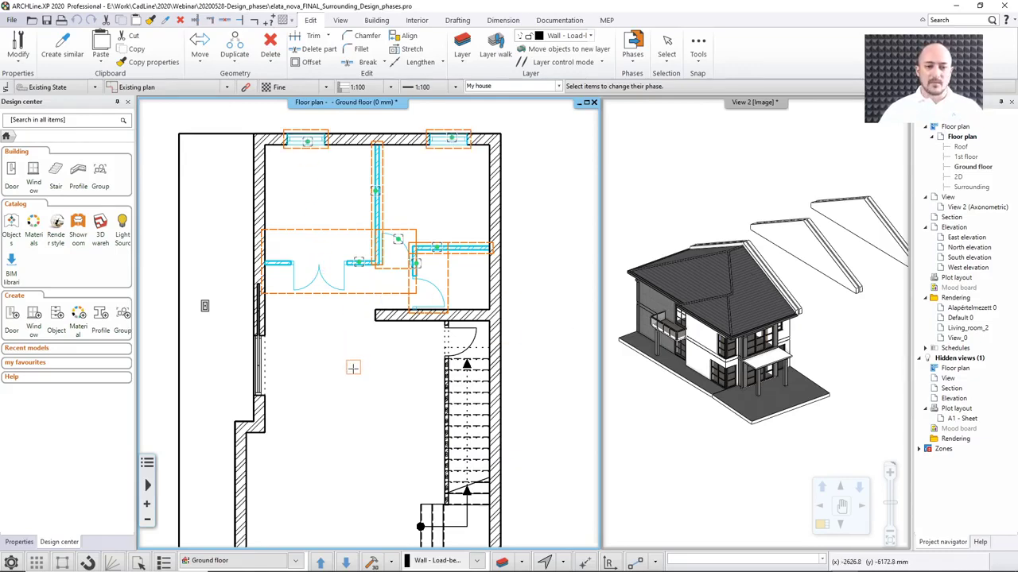
pyautogui.click(386, 321)
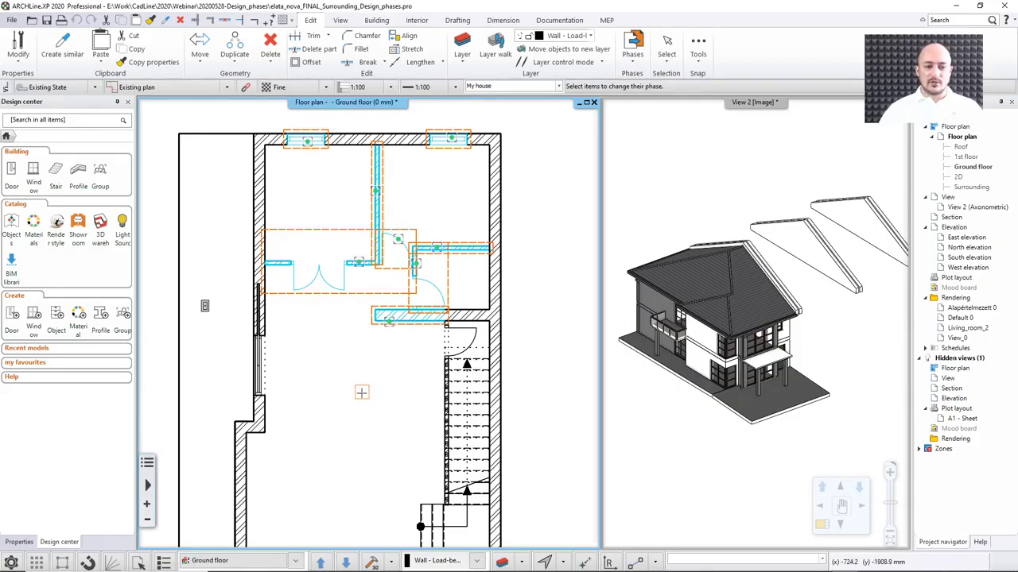
pyautogui.scroll(5, 449, 330)
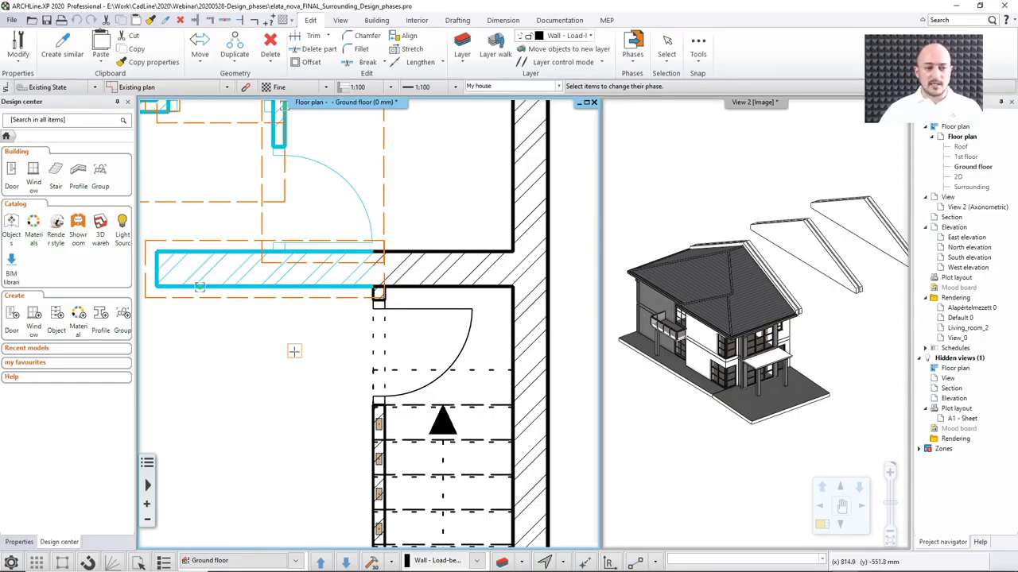
pyautogui.press('Escape')
pyautogui.scroll(-3, 295, 351)
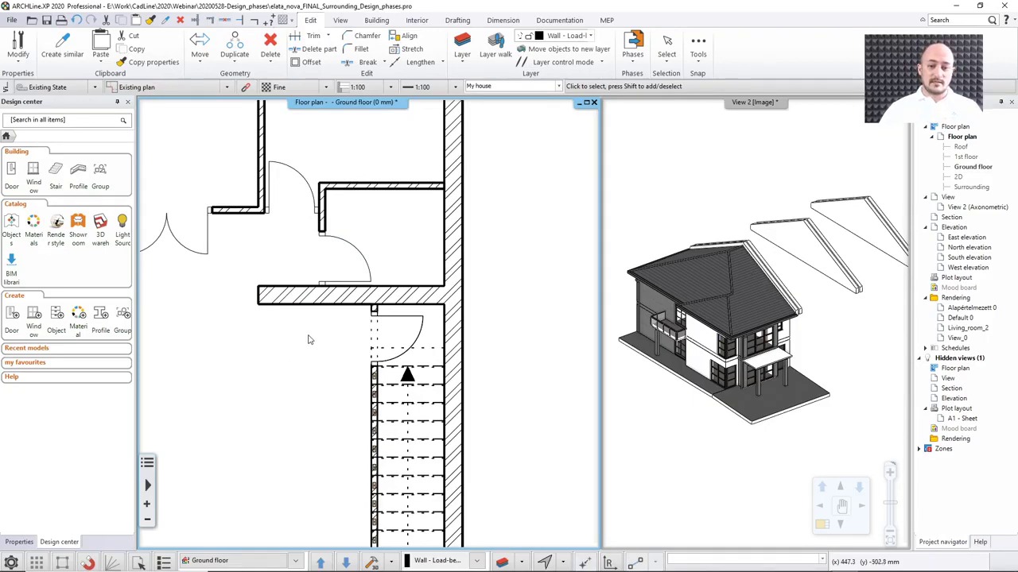
pyautogui.scroll(-3, 309, 338)
pyautogui.scroll(-2, 414, 354)
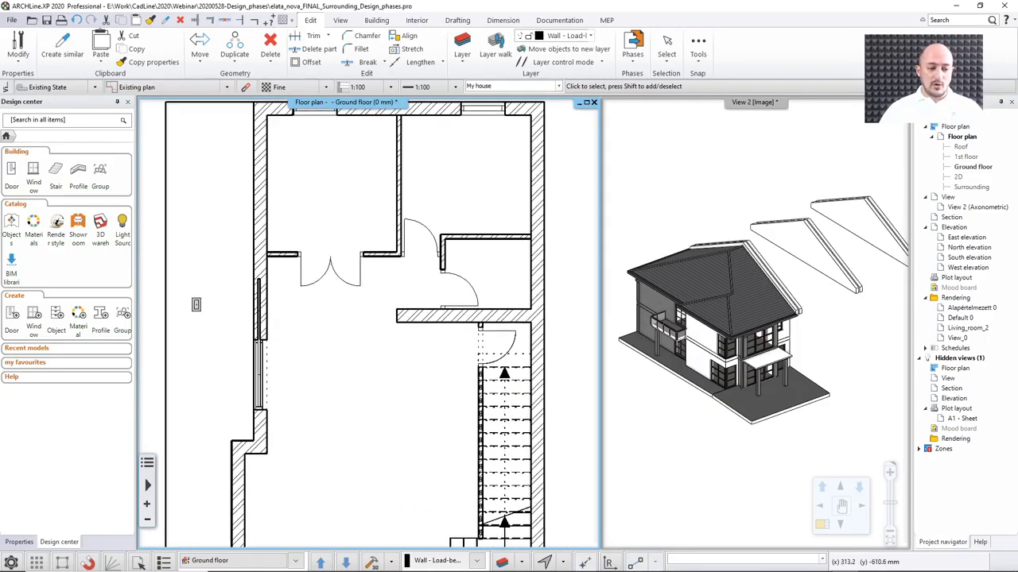
pyautogui.scroll(-1, 413, 334)
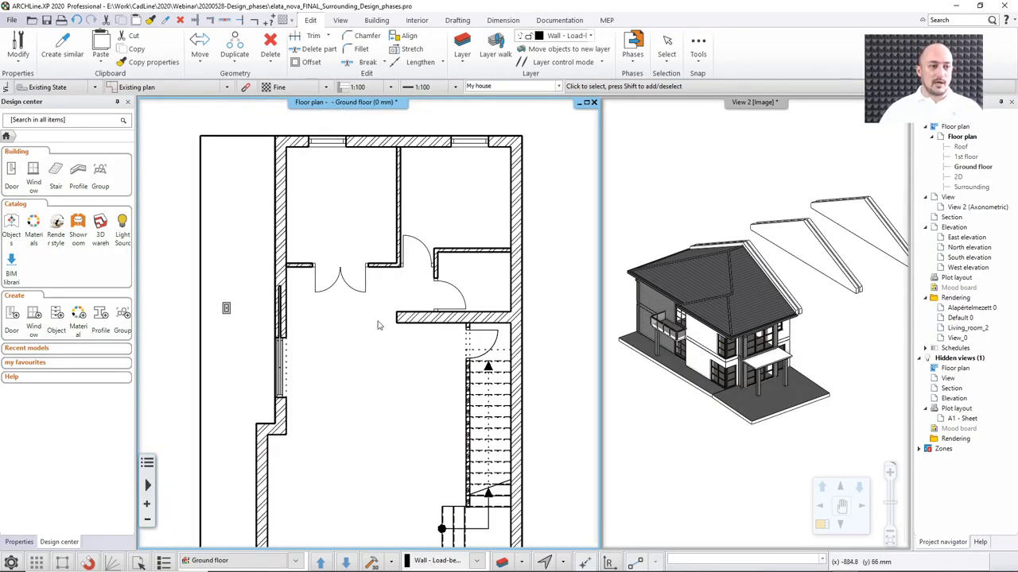
# Step: Compare the house under the Demolition plan and Existing plan filters, and switch the layer set to Entire building block
pyautogui.click(227, 87)
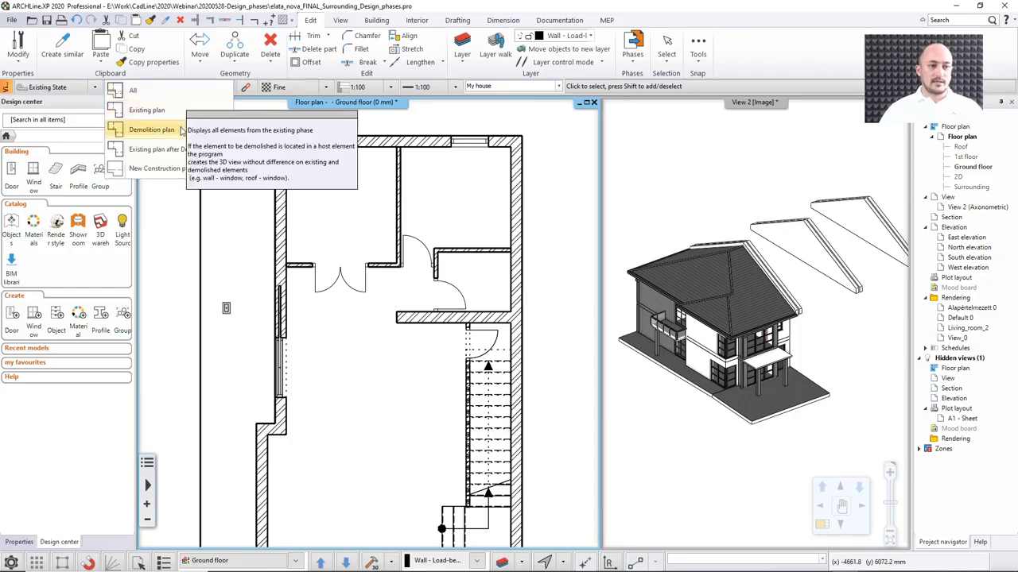
pyautogui.click(190, 131)
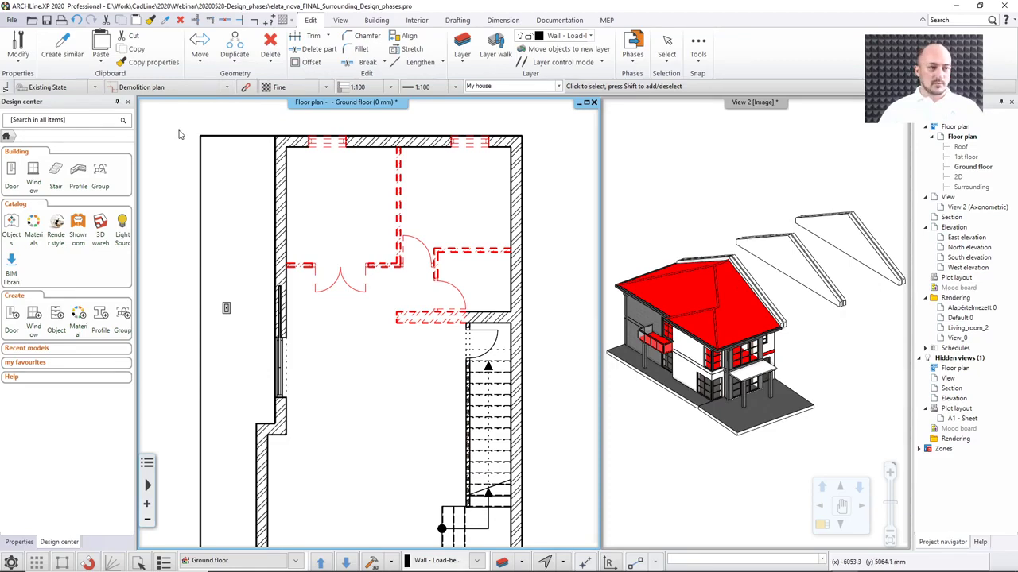
pyautogui.click(227, 86)
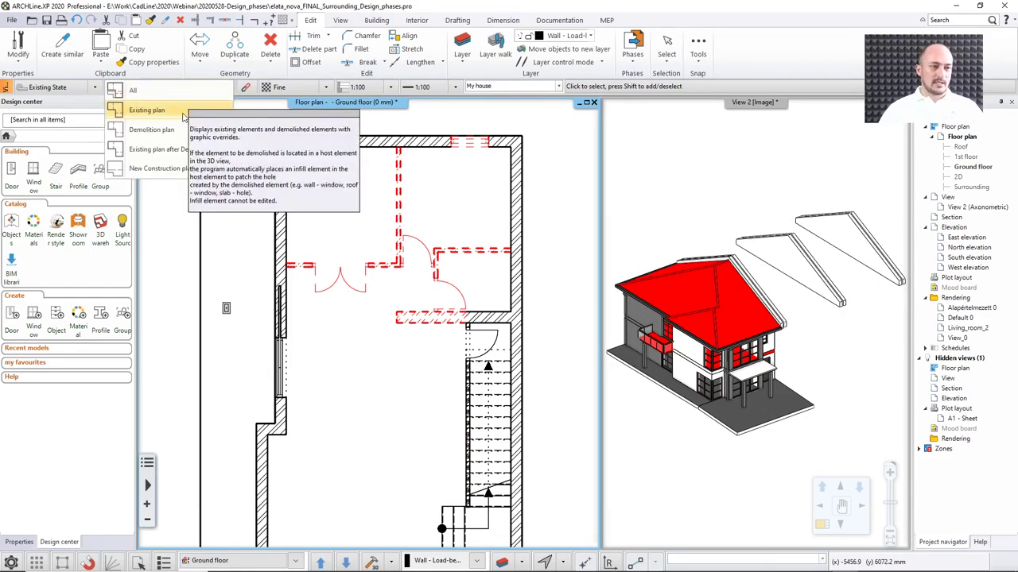
pyautogui.click(183, 116)
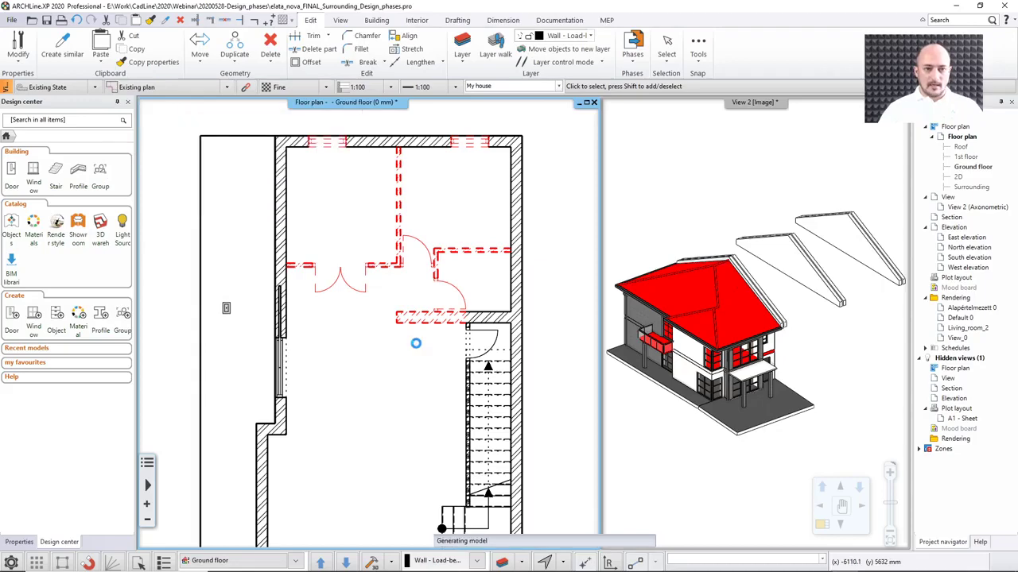
pyautogui.click(559, 86)
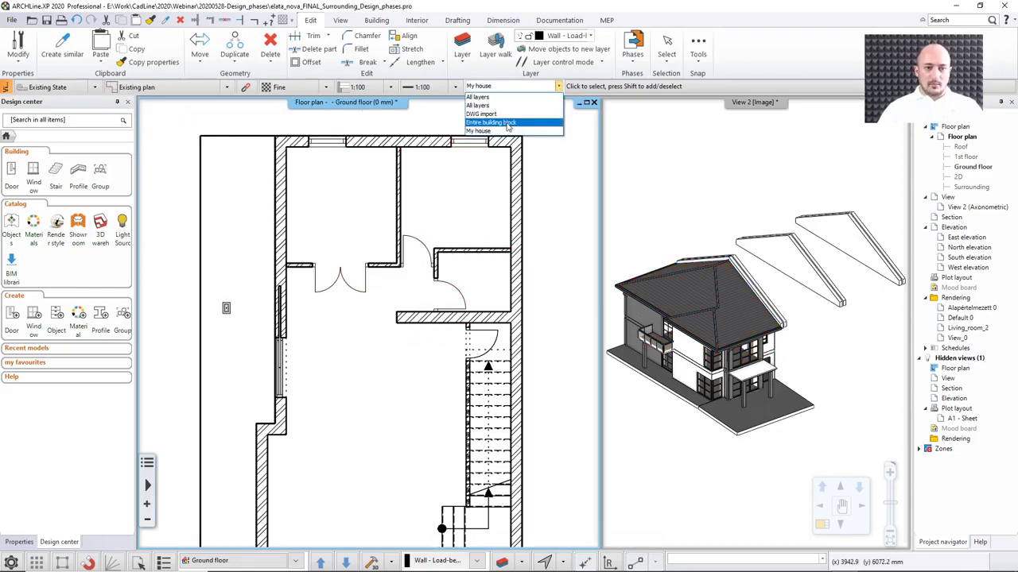
pyautogui.click(501, 122)
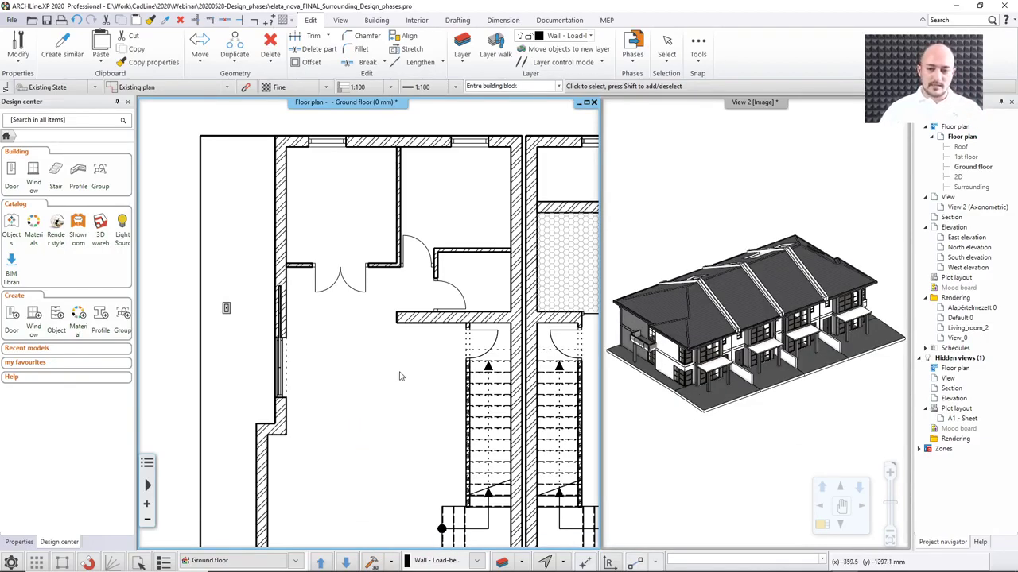
# Step: Cut the thick wall above the staircase with a vertical line starting at the adjacent door's jamb
pyautogui.moveTo(435, 339); pyautogui.dragTo(437, 339, button='middle')
pyautogui.scroll(2, 393, 317)
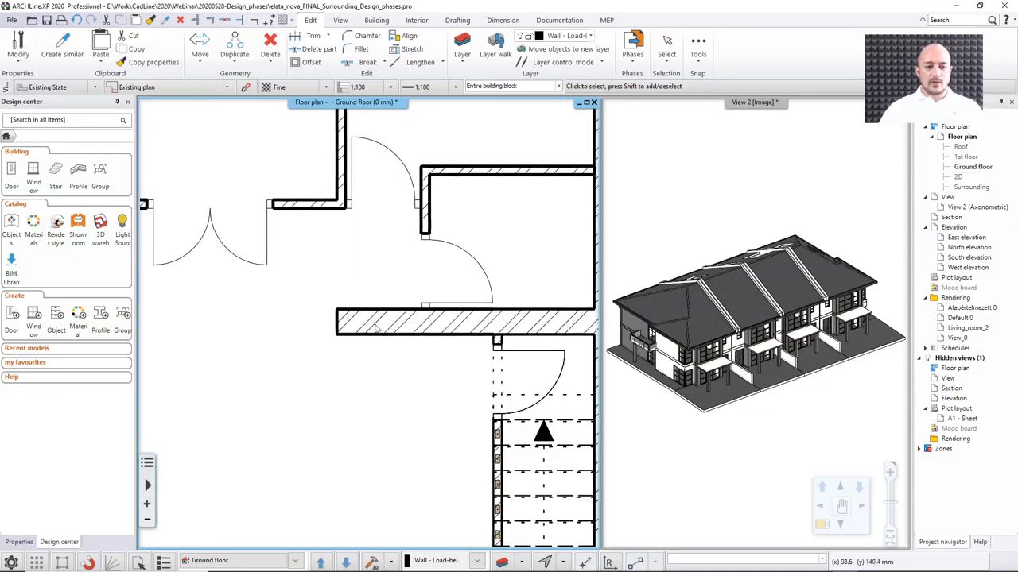
pyautogui.click(378, 324)
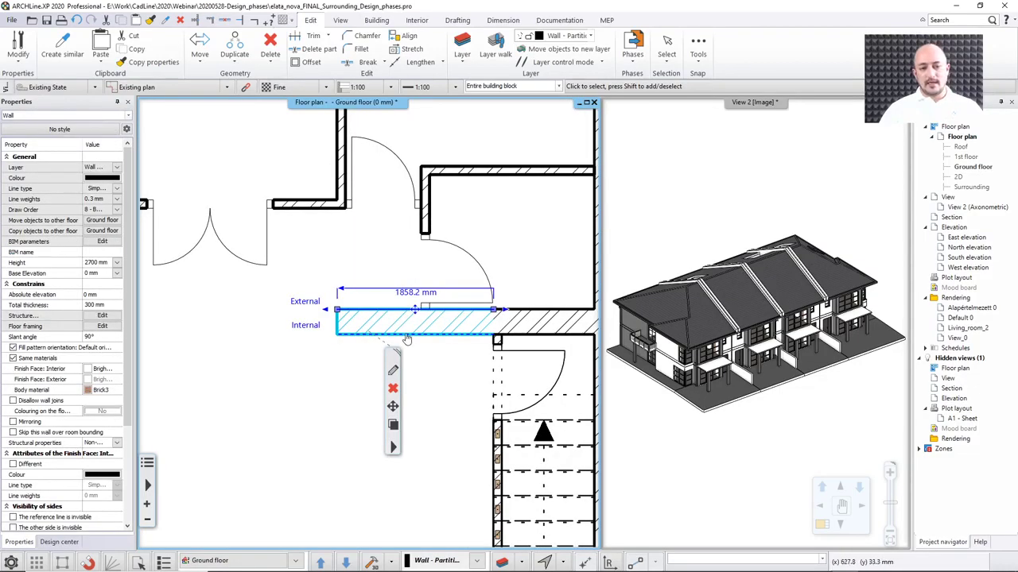
pyautogui.click(393, 449)
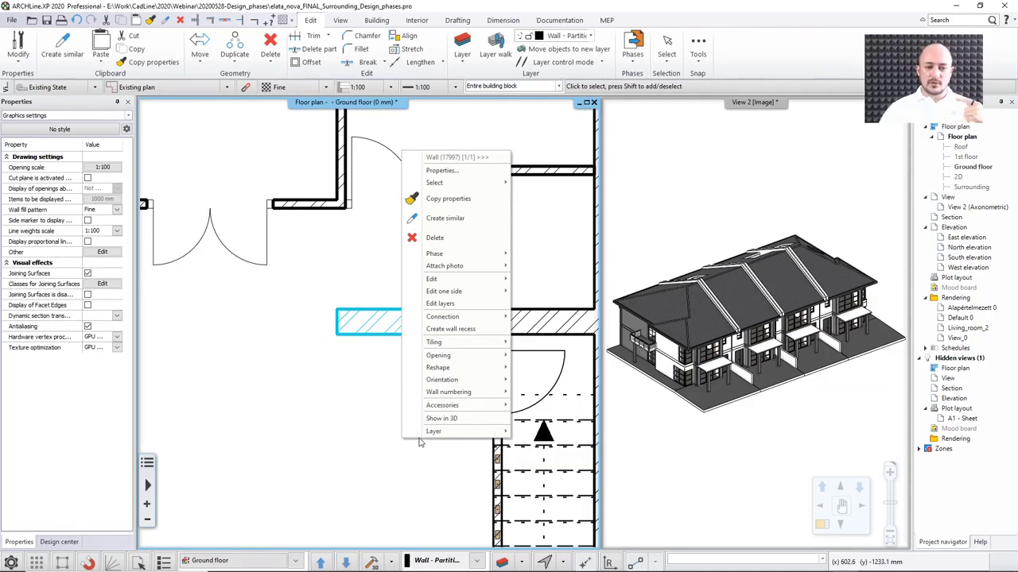
pyautogui.moveTo(422, 440)
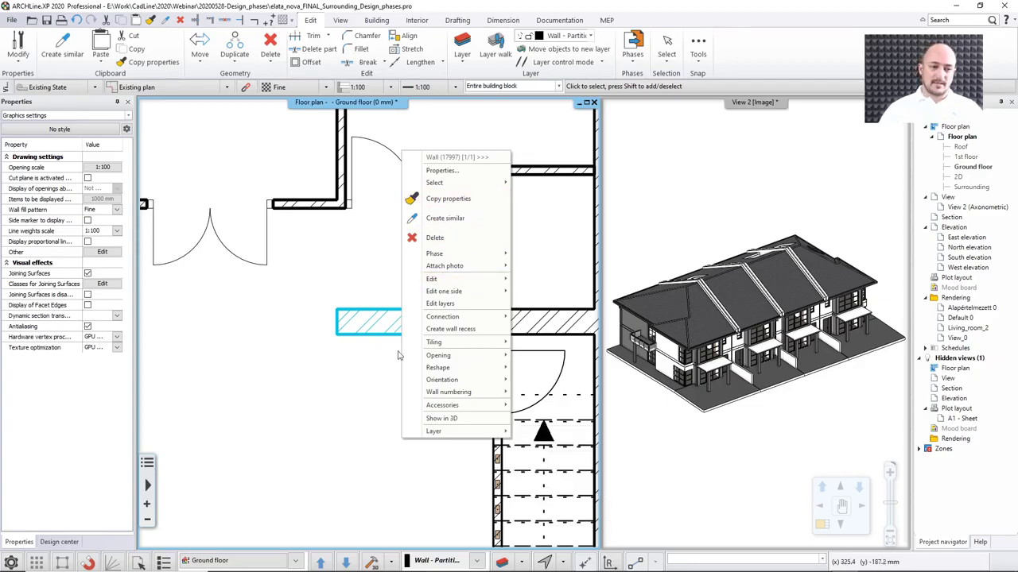
pyautogui.moveTo(452, 285)
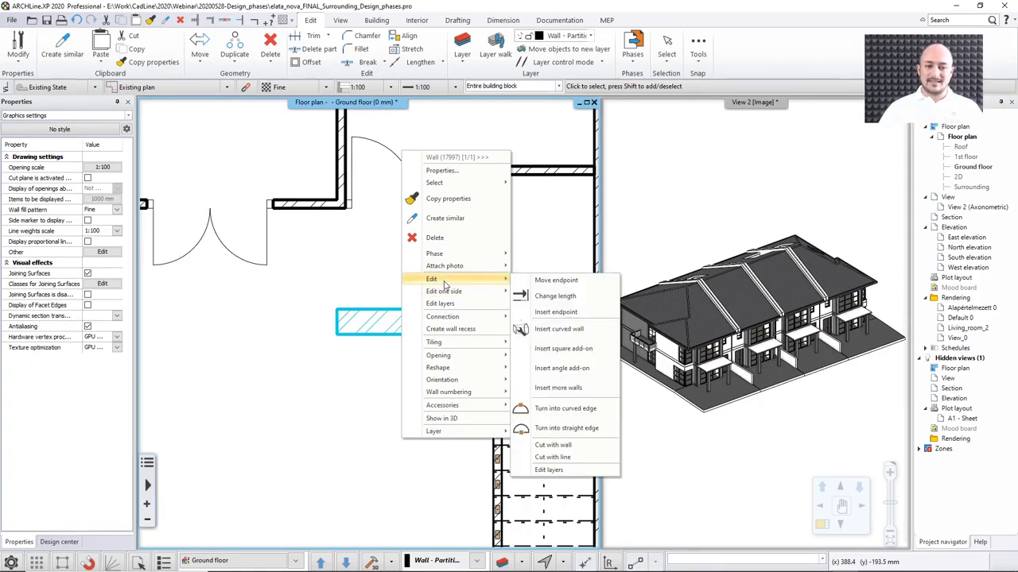
pyautogui.click(566, 459)
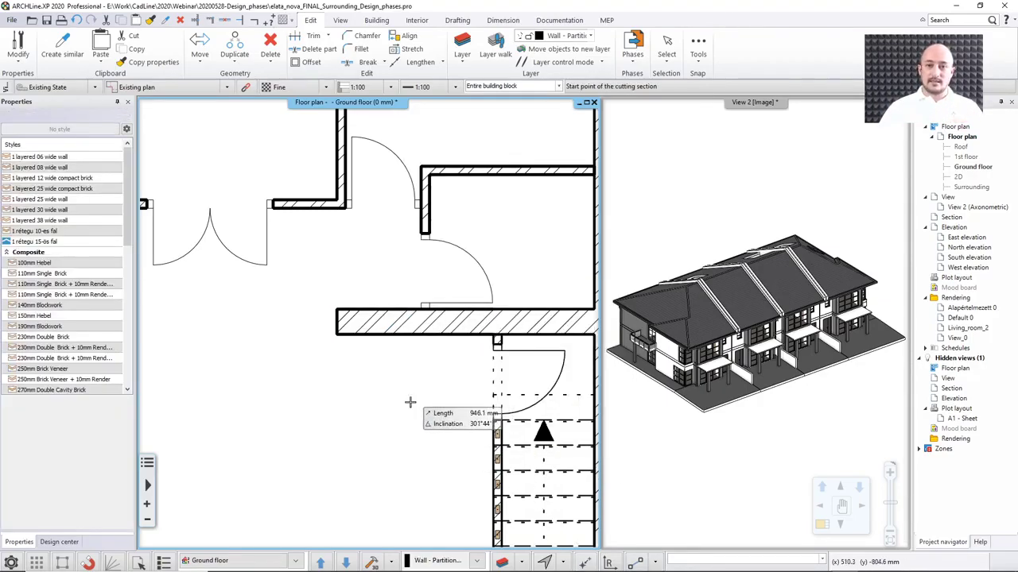
pyautogui.scroll(1, 409, 396)
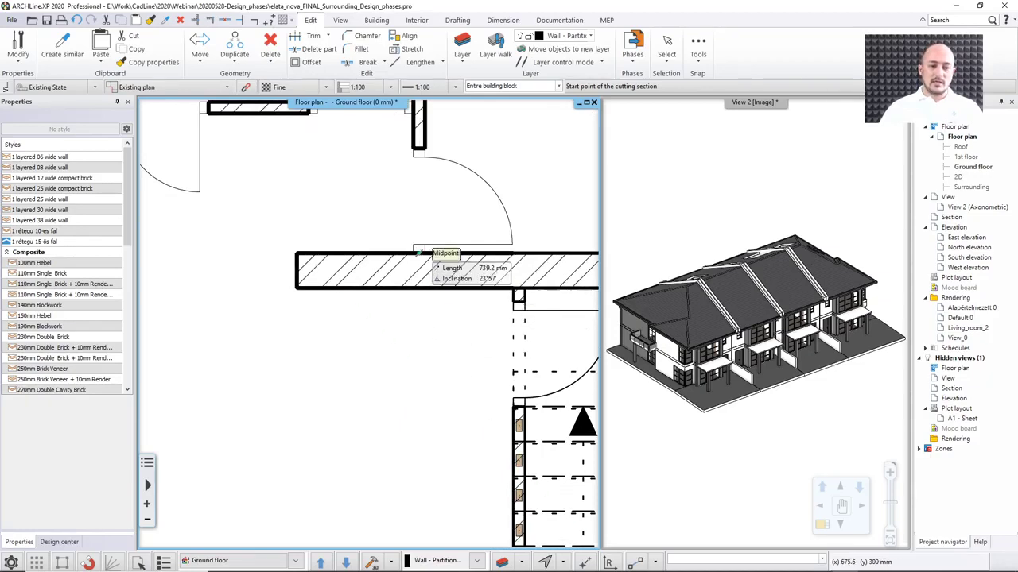
pyautogui.click(413, 253)
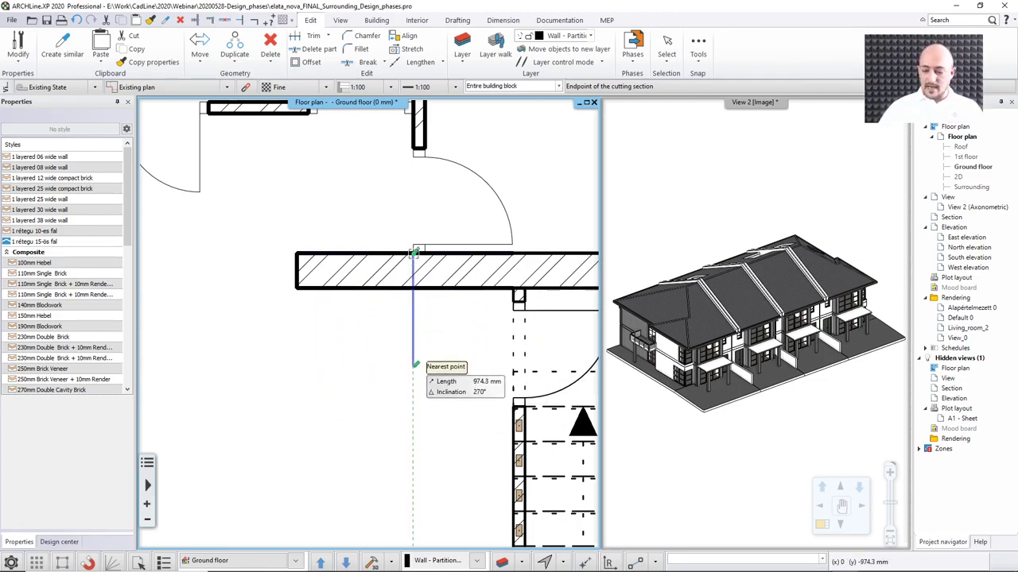
pyautogui.click(406, 367)
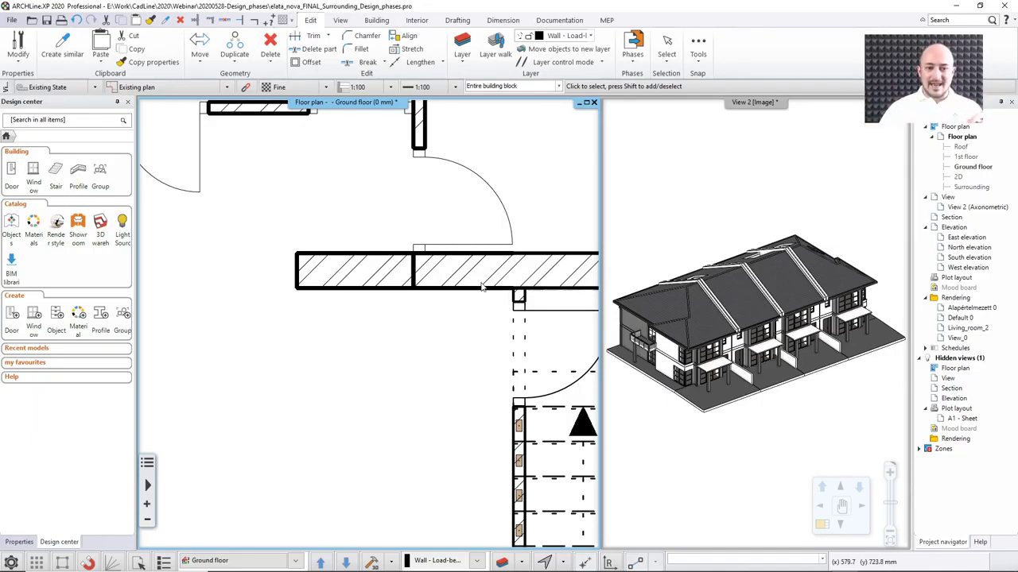
# Step: Apply the Demolition plan filter and change the cut wall's right-hand segment to the Existing phase
pyautogui.click(226, 88)
pyautogui.click(131, 127)
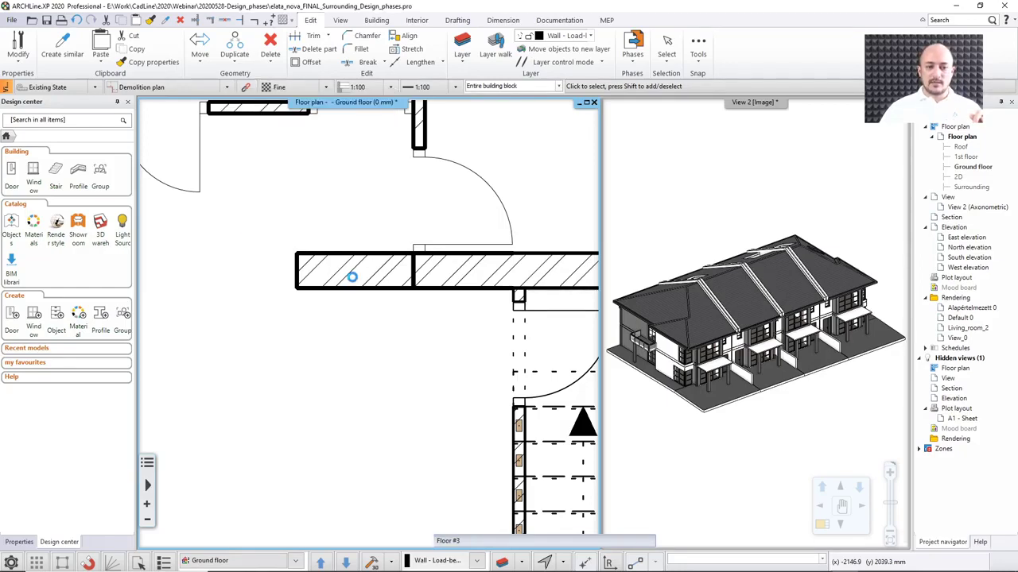
pyautogui.click(379, 280)
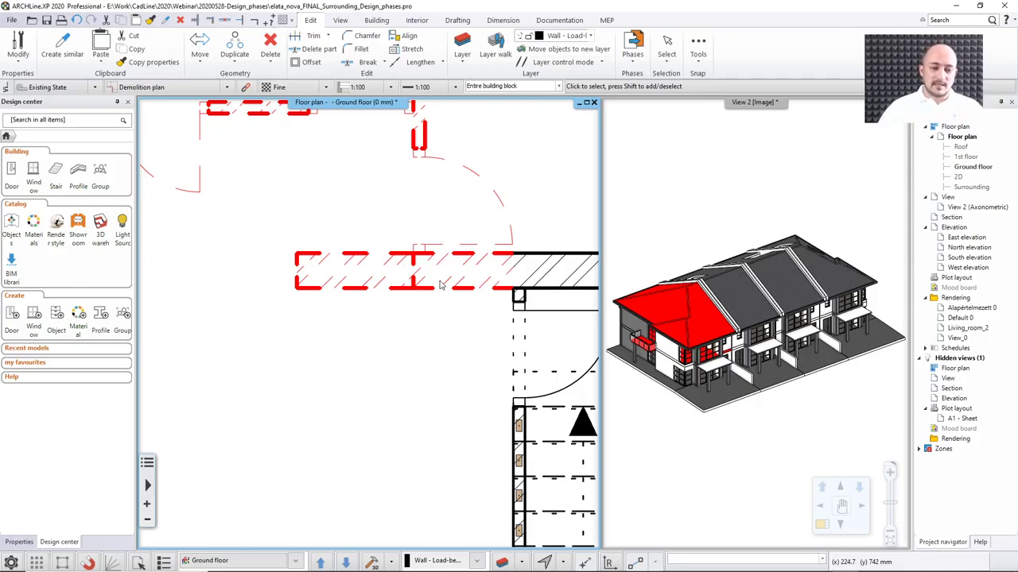
pyautogui.click(632, 62)
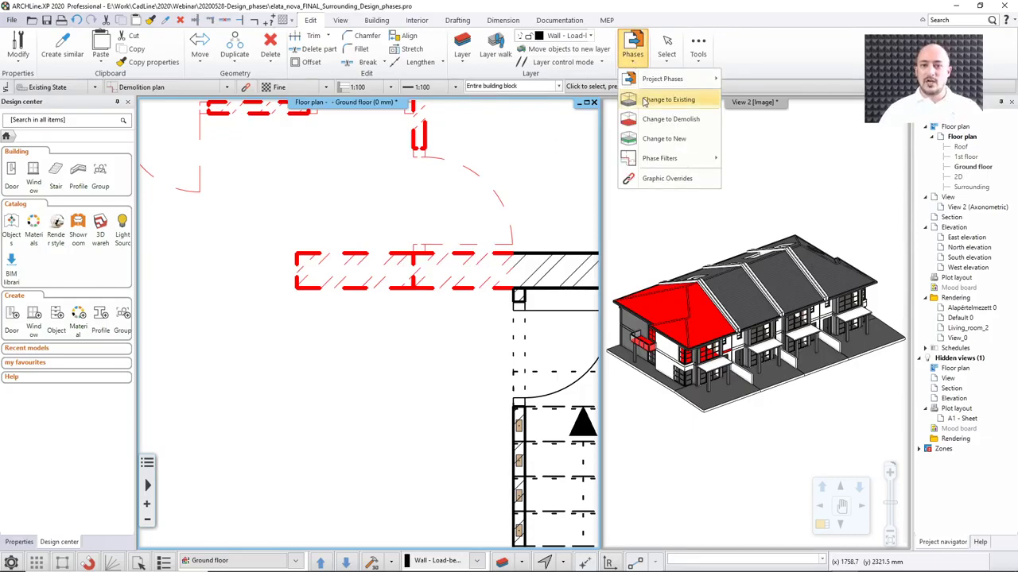
pyautogui.rightClick(452, 288)
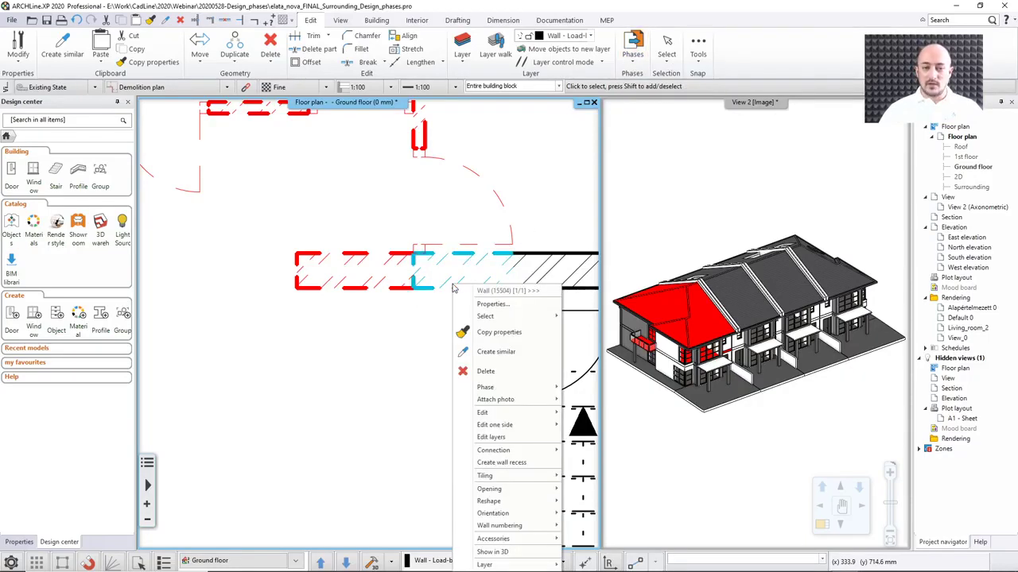
pyautogui.moveTo(497, 392)
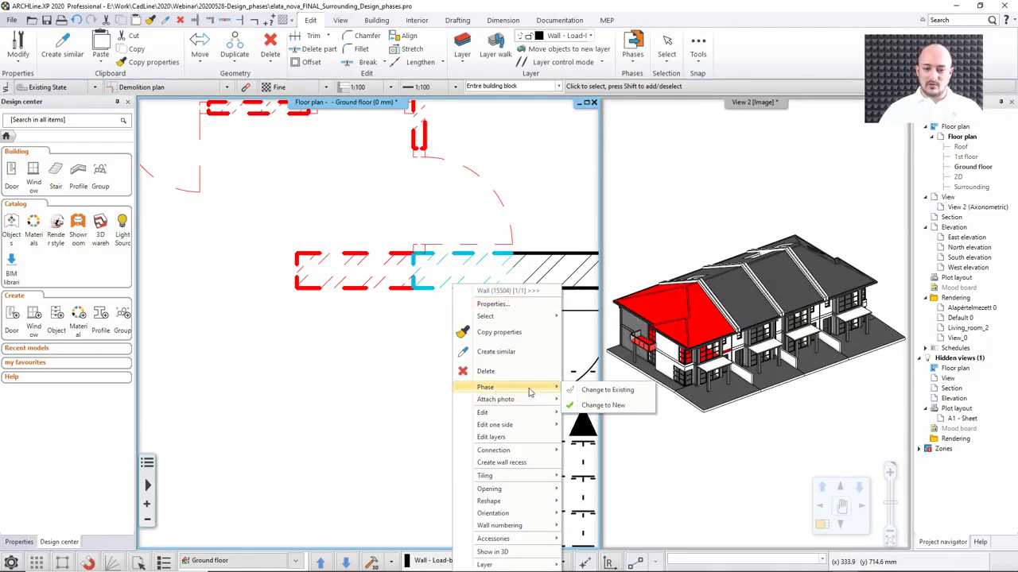
pyautogui.click(607, 390)
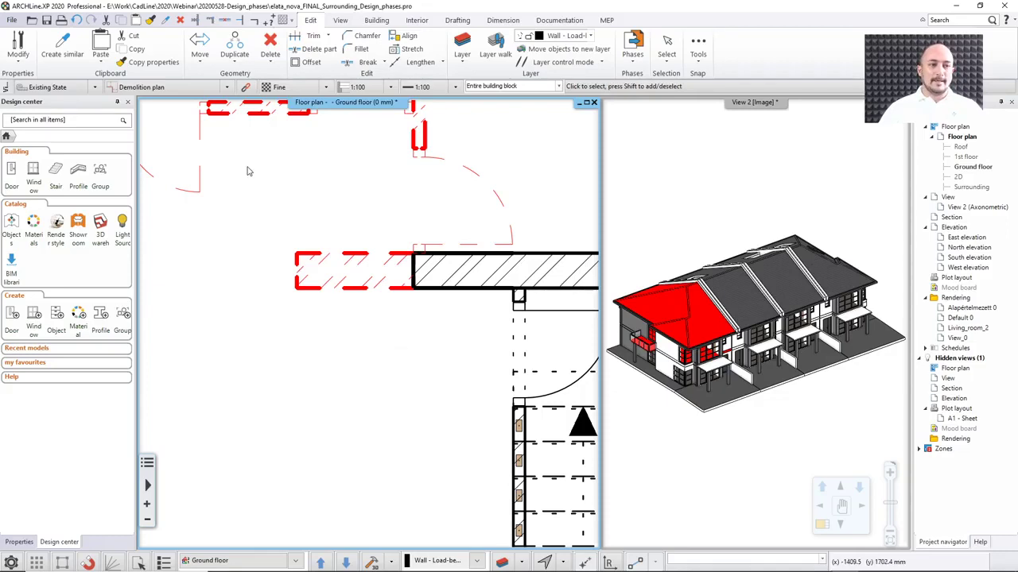
# Step: Return to the Existing plan filter and trim the two cut wall segments together to remove their dividing line
pyautogui.click(226, 88)
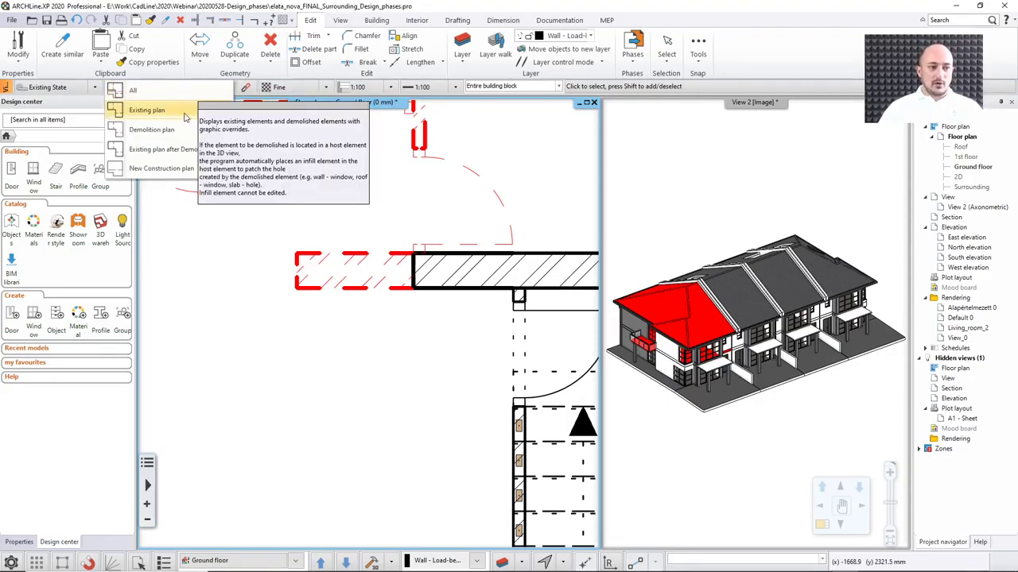
pyautogui.click(188, 116)
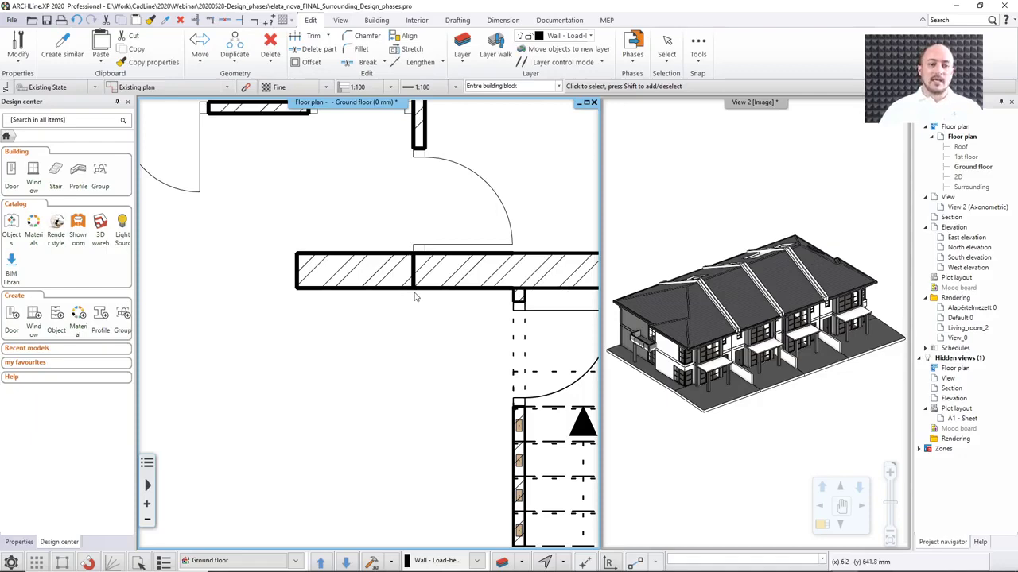
pyautogui.moveTo(334, 221); pyautogui.dragTo(361, 237, button='middle')
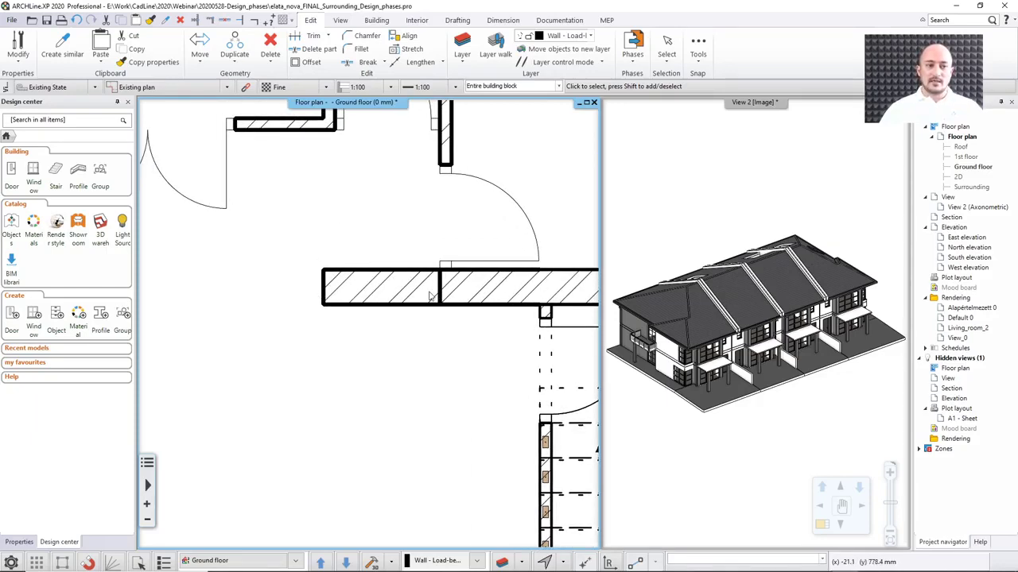
pyautogui.click(195, 21)
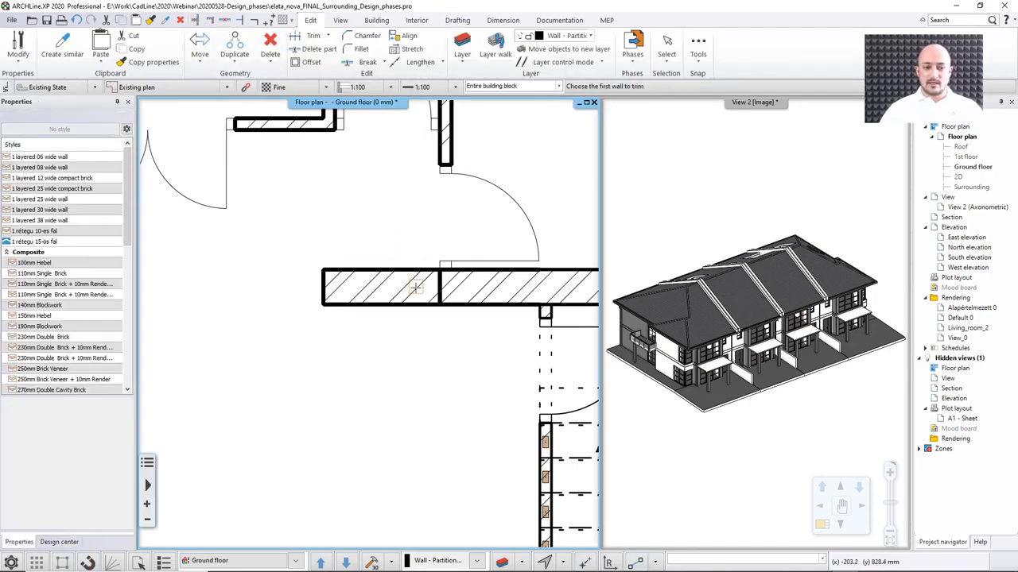
pyautogui.press('Escape')
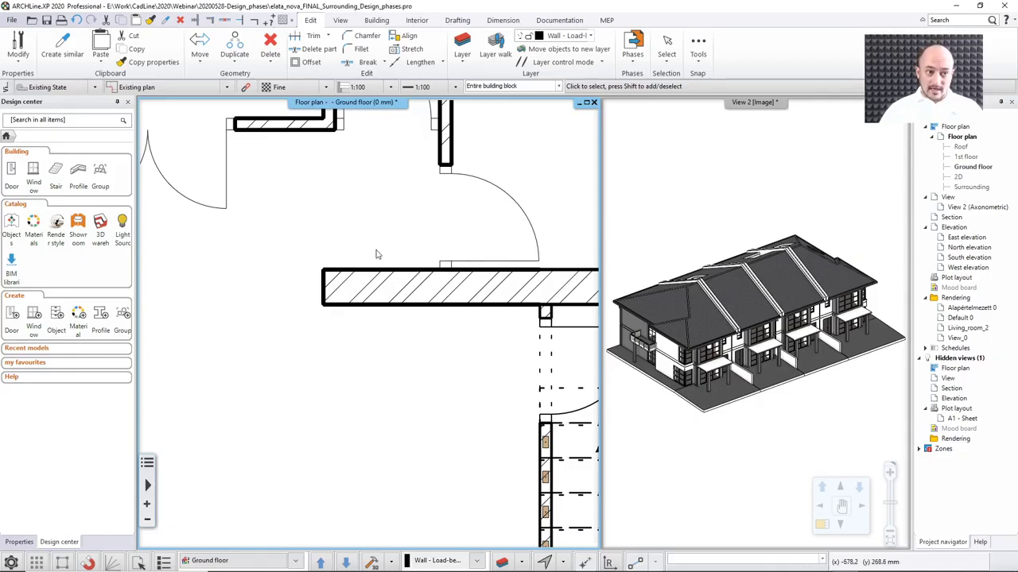
# Step: Examine the retained wall segment under the New Construction plan filter, and return to the Existing plan filter
pyautogui.click(229, 89)
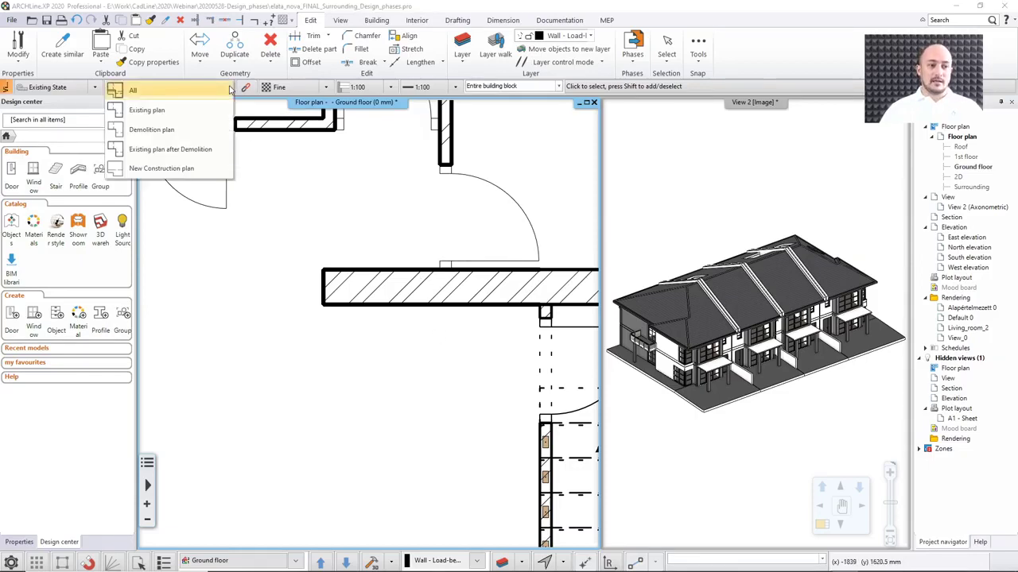
pyautogui.click(189, 170)
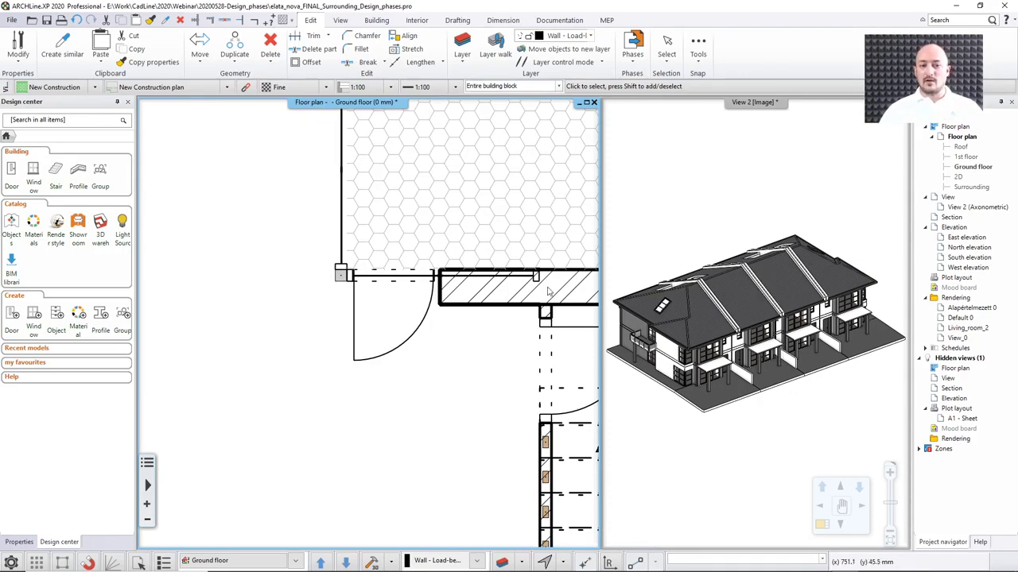
pyautogui.click(468, 299)
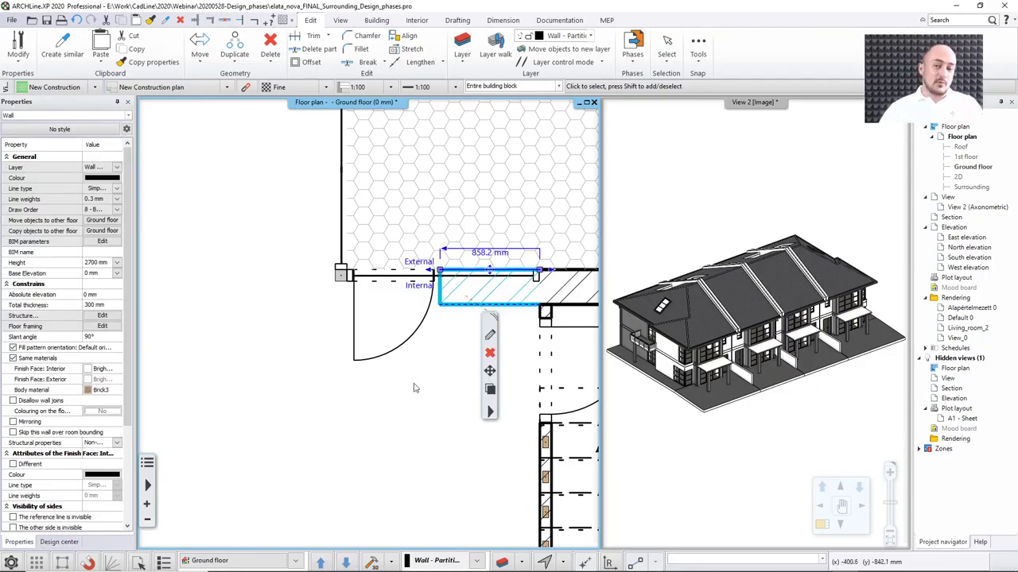
pyautogui.click(284, 387)
pyautogui.scroll(-2, 284, 387)
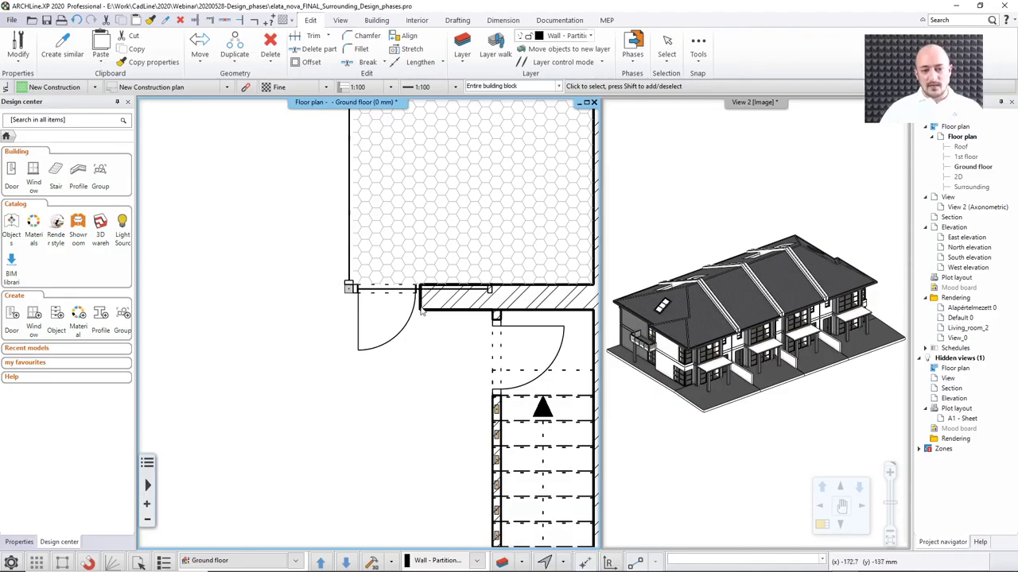
pyautogui.click(227, 87)
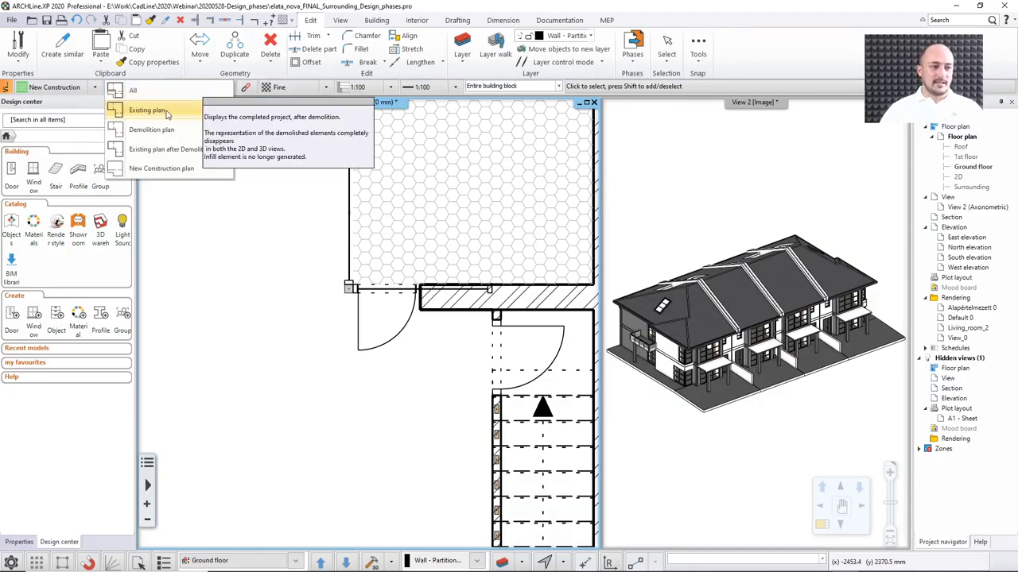
pyautogui.click(167, 112)
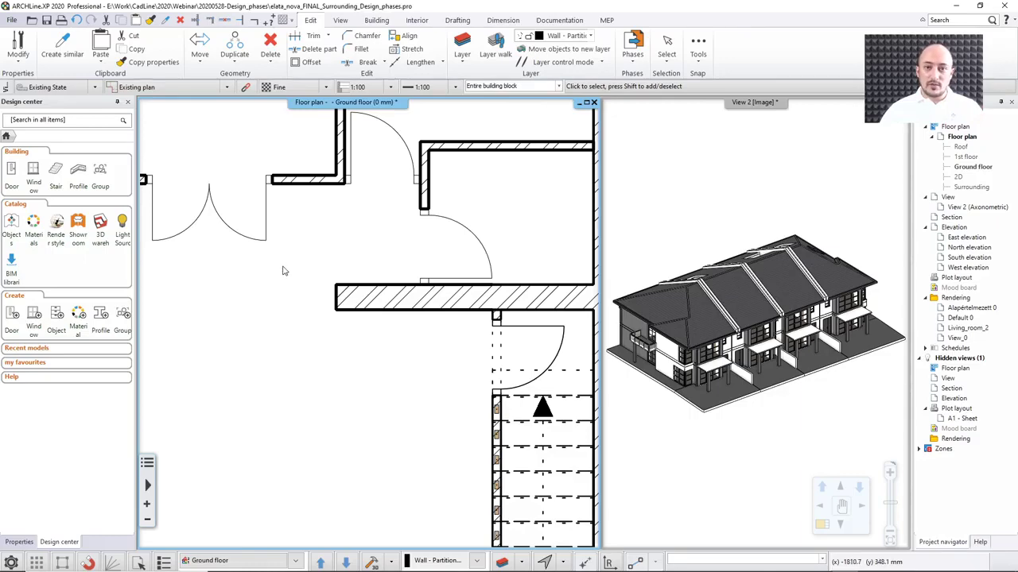
pyautogui.scroll(-3, 278, 272)
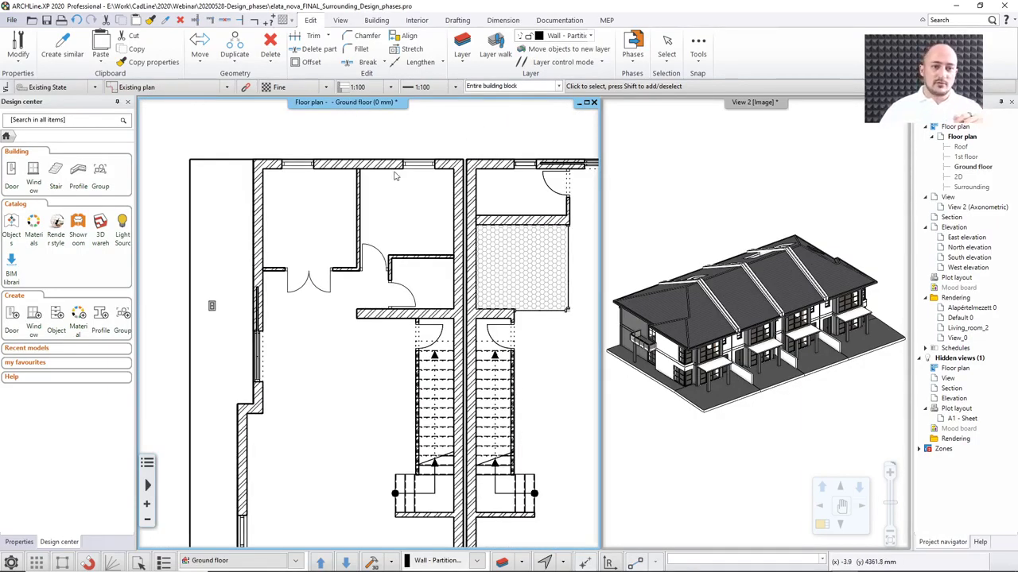
pyautogui.click(457, 20)
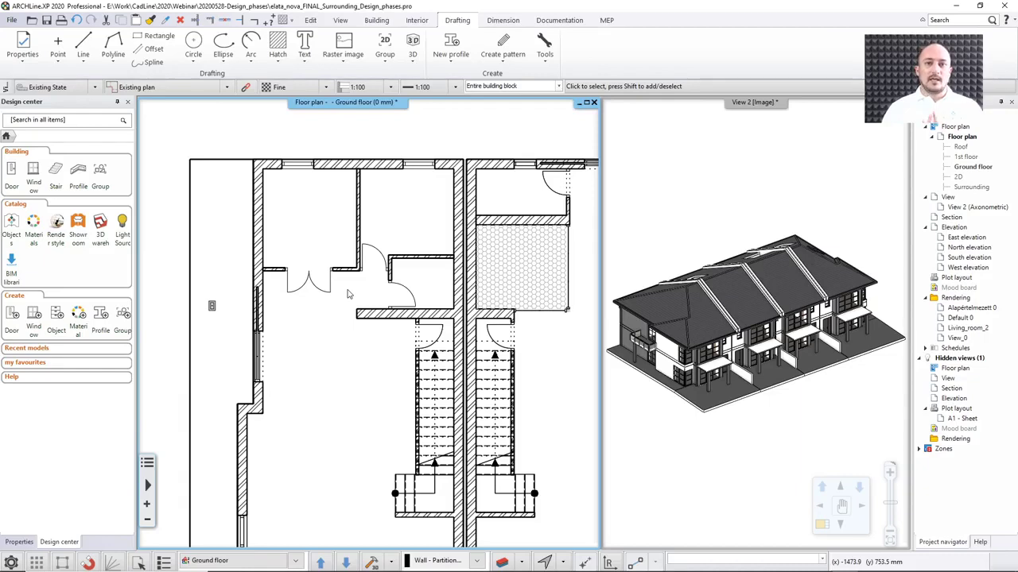
pyautogui.click(503, 20)
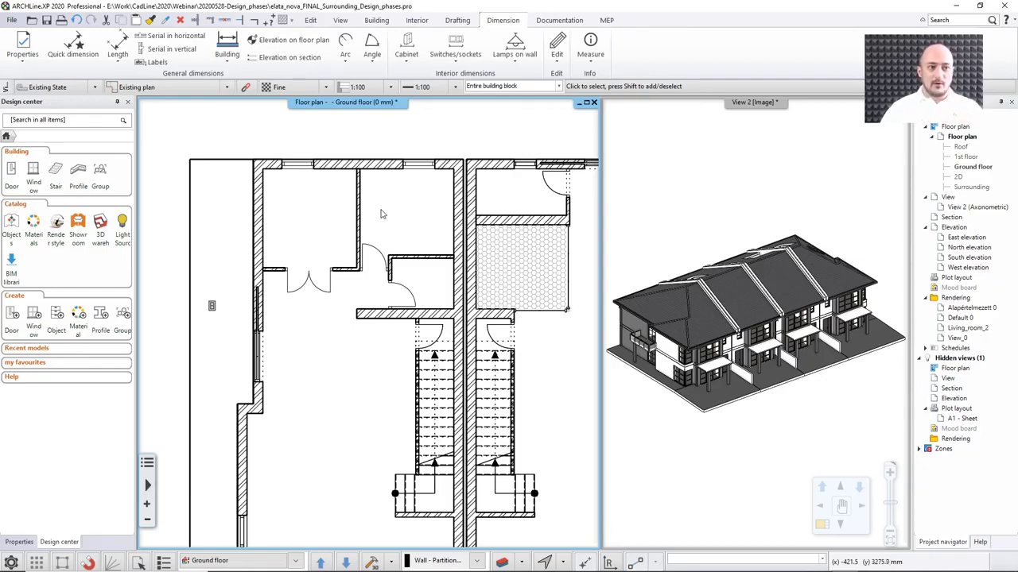
# Step: Apply the Demolition plan filter to the ground floor plan and open the phases' graphic override settings
pyautogui.click(226, 90)
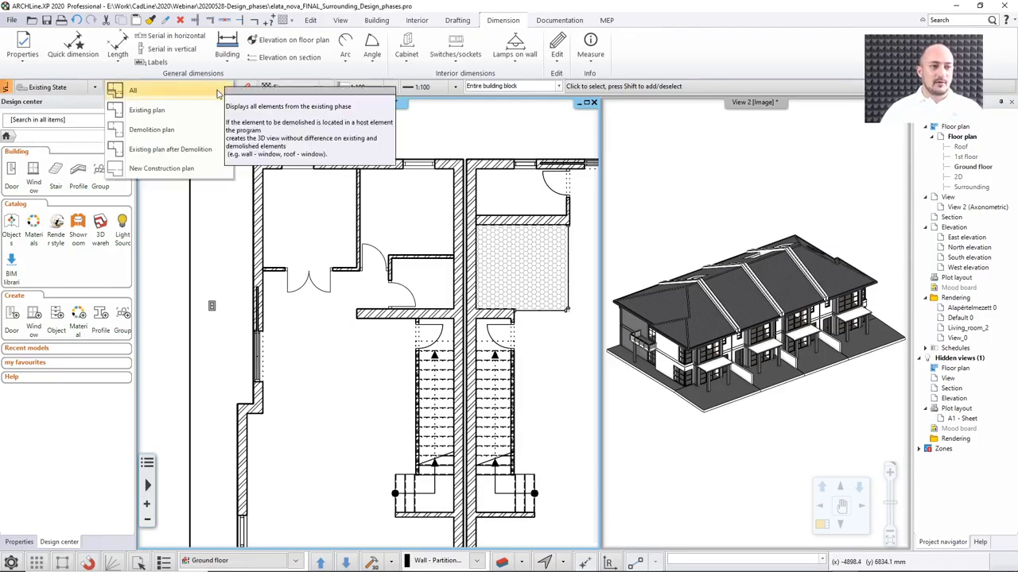
pyautogui.click(167, 133)
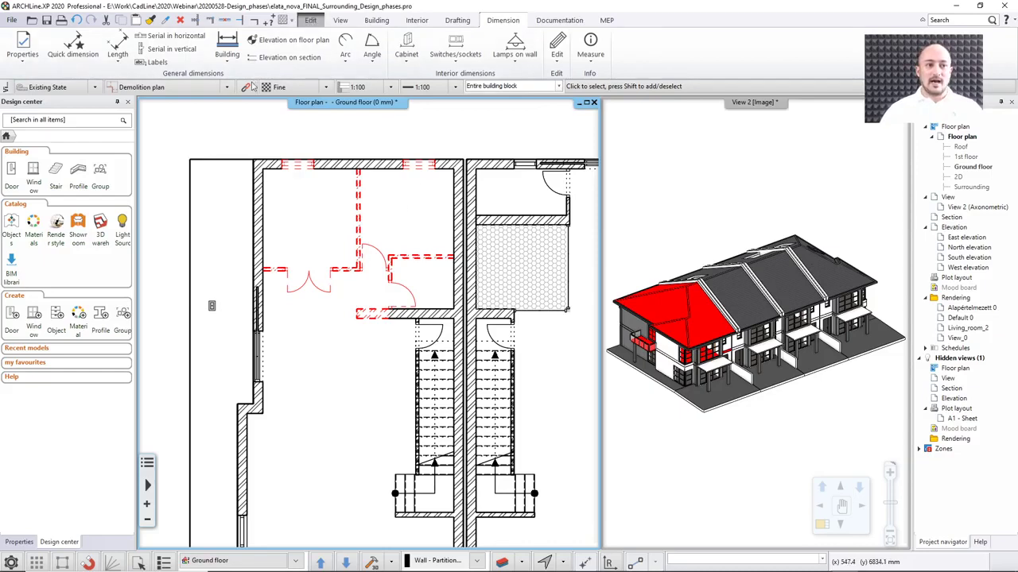
pyautogui.click(310, 20)
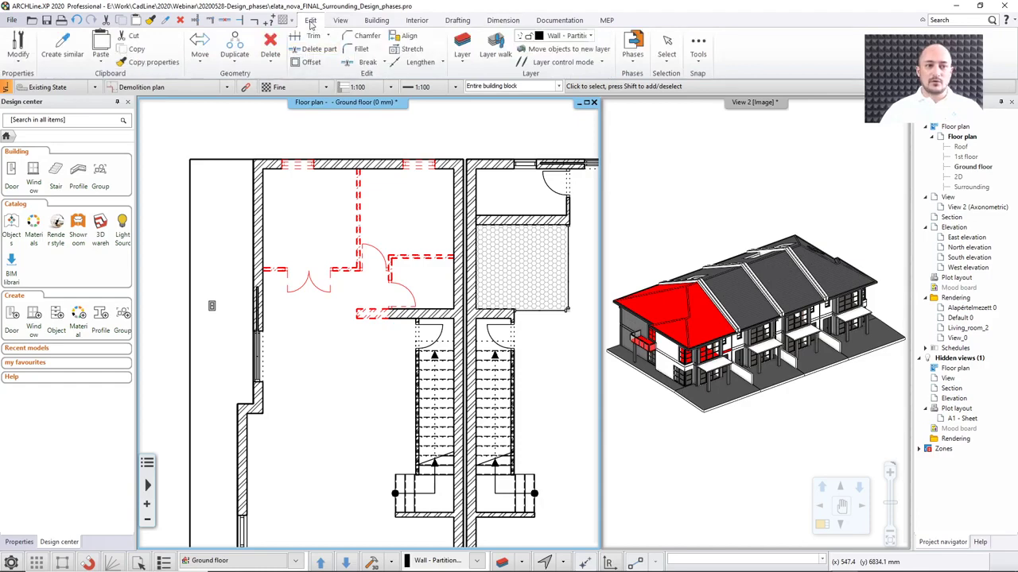
pyautogui.click(630, 63)
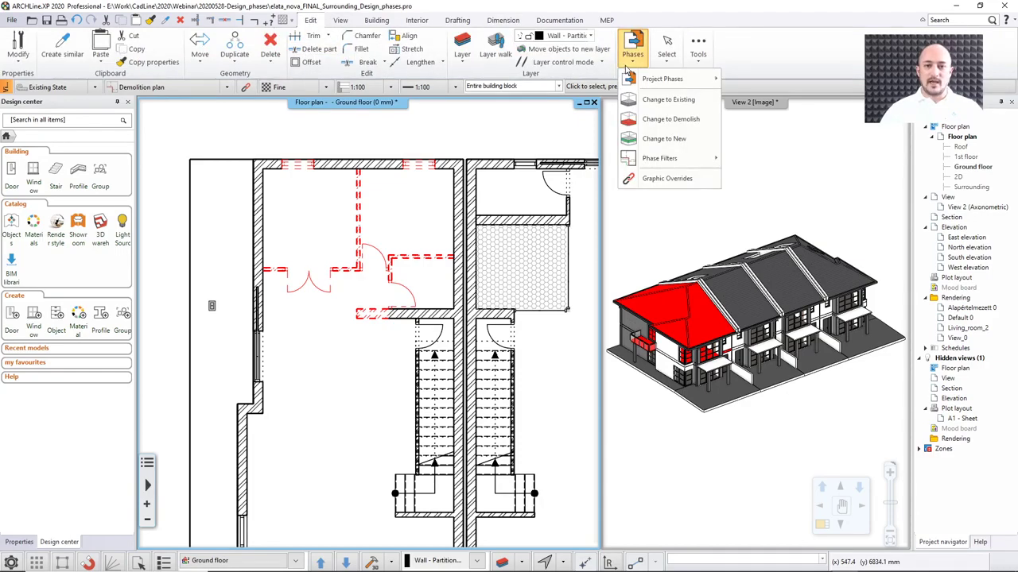
pyautogui.click(664, 179)
pyautogui.moveTo(455, 203); pyautogui.dragTo(472, 198)
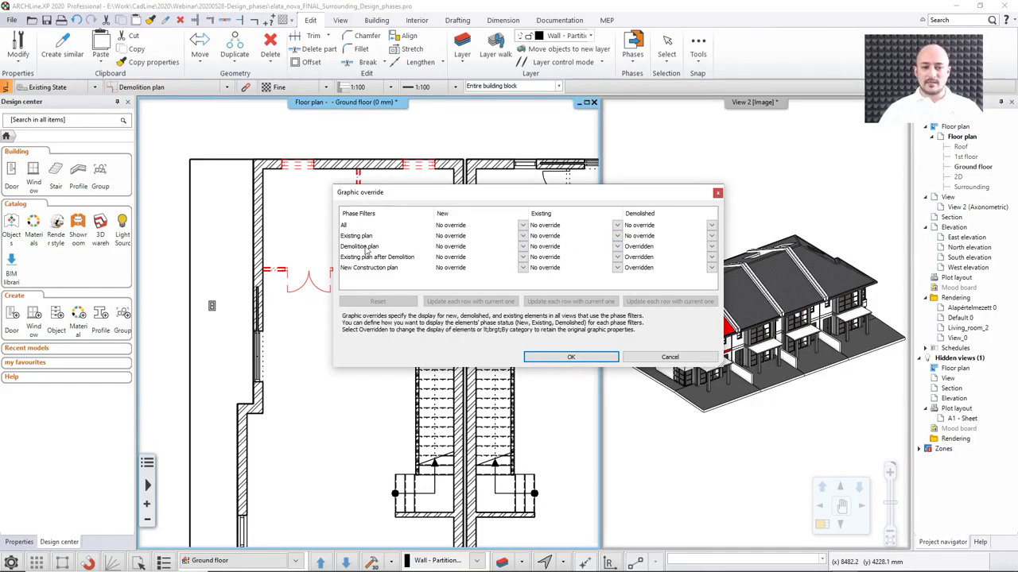
pyautogui.moveTo(378, 199); pyautogui.dragTo(592, 134)
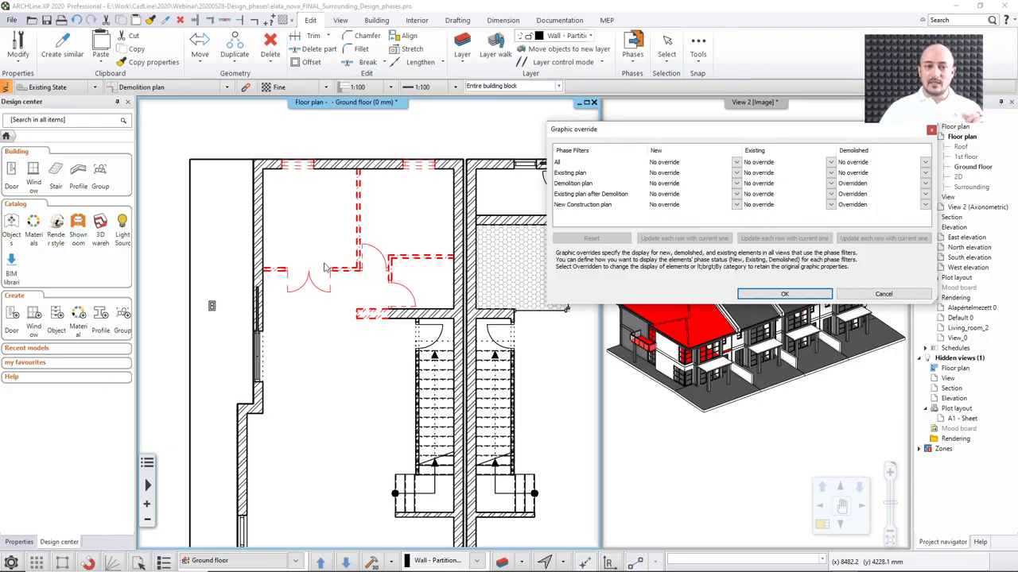
# Step: Set the override colour for demolished elements in the Demolition plan filter to dark red and apply the overrides
pyautogui.click(926, 183)
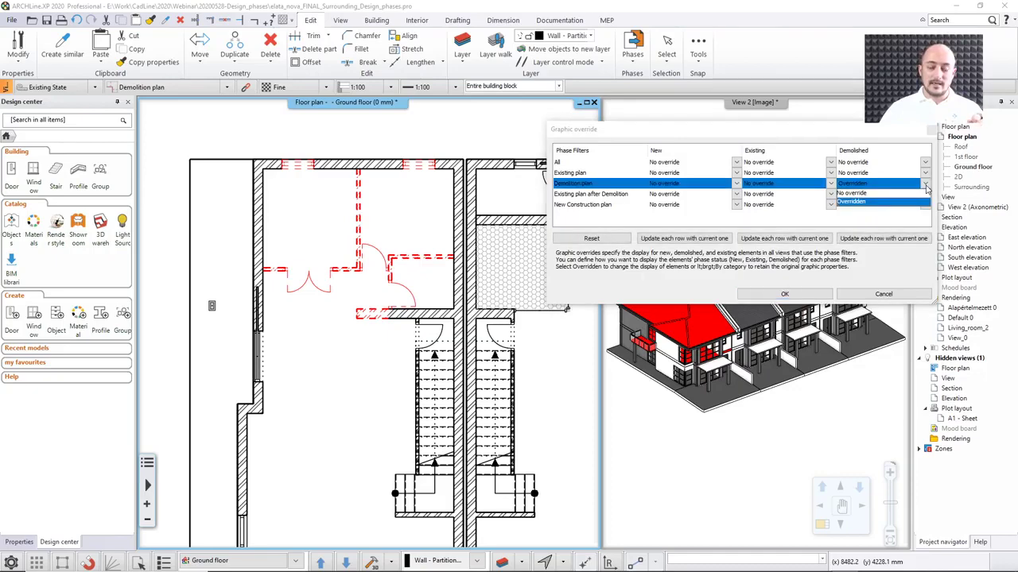
pyautogui.click(855, 202)
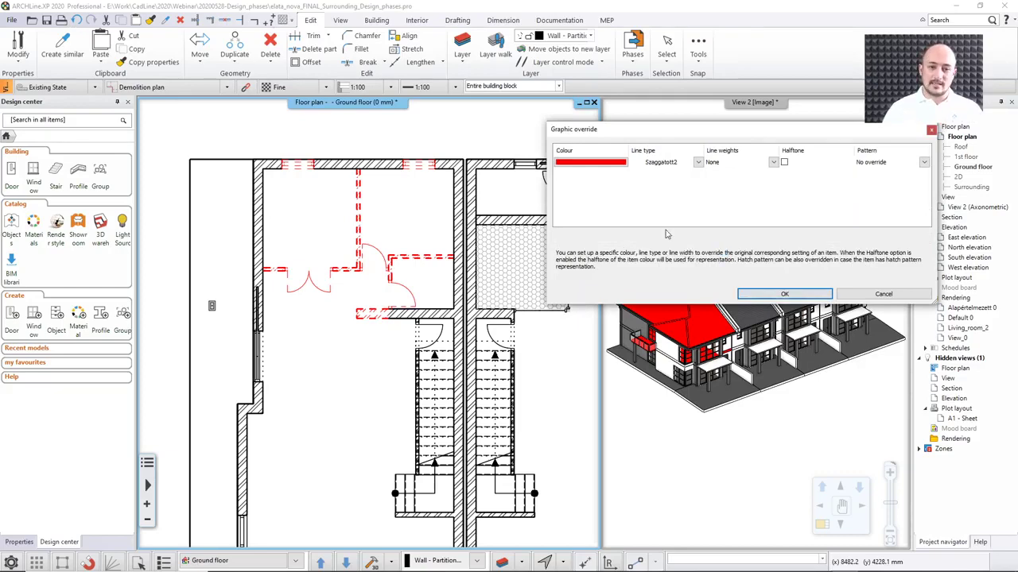
pyautogui.moveTo(704, 135); pyautogui.dragTo(728, 196)
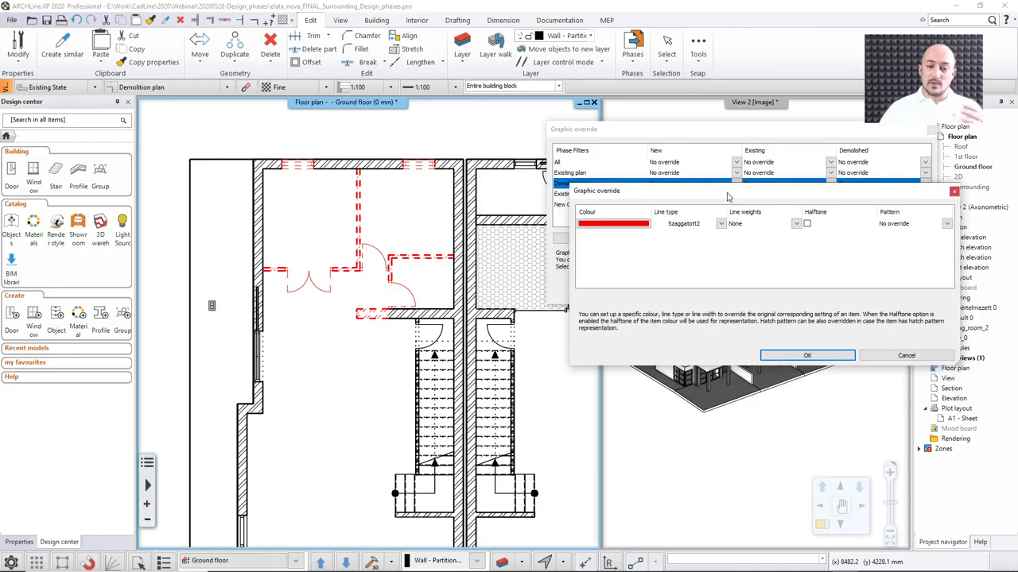
pyautogui.click(604, 226)
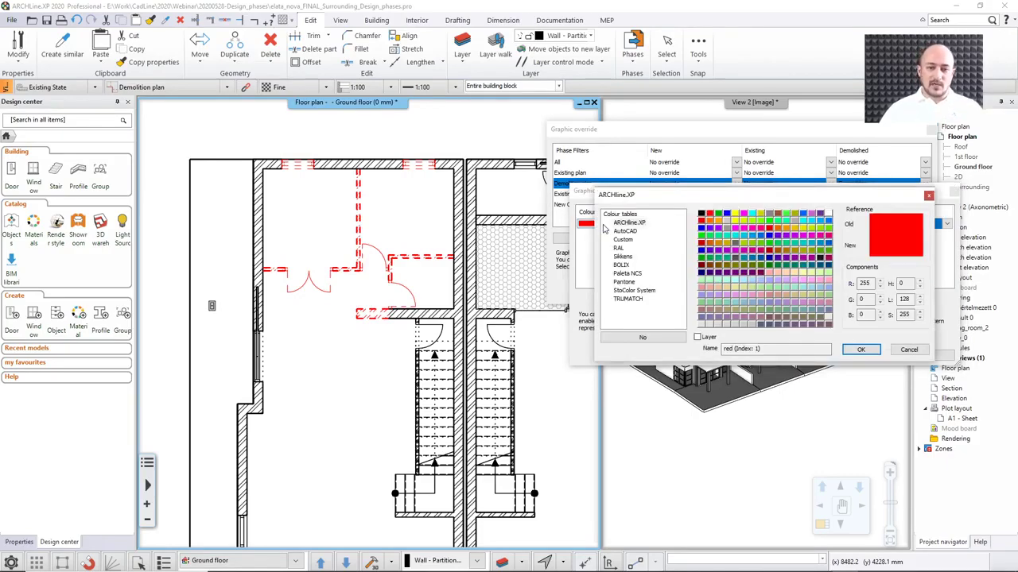
pyautogui.click(768, 251)
pyautogui.click(860, 350)
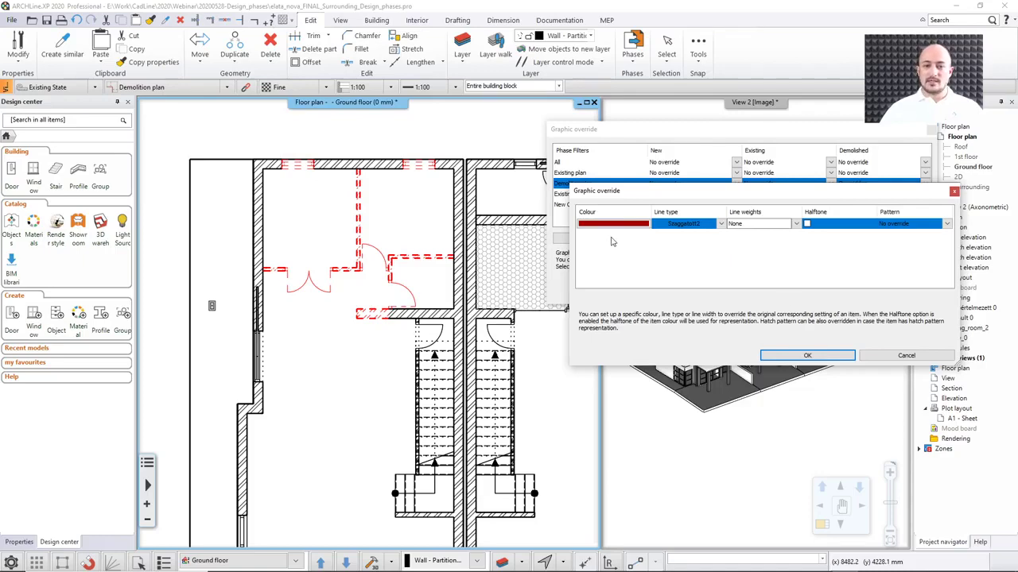
pyautogui.moveTo(619, 192); pyautogui.dragTo(624, 213)
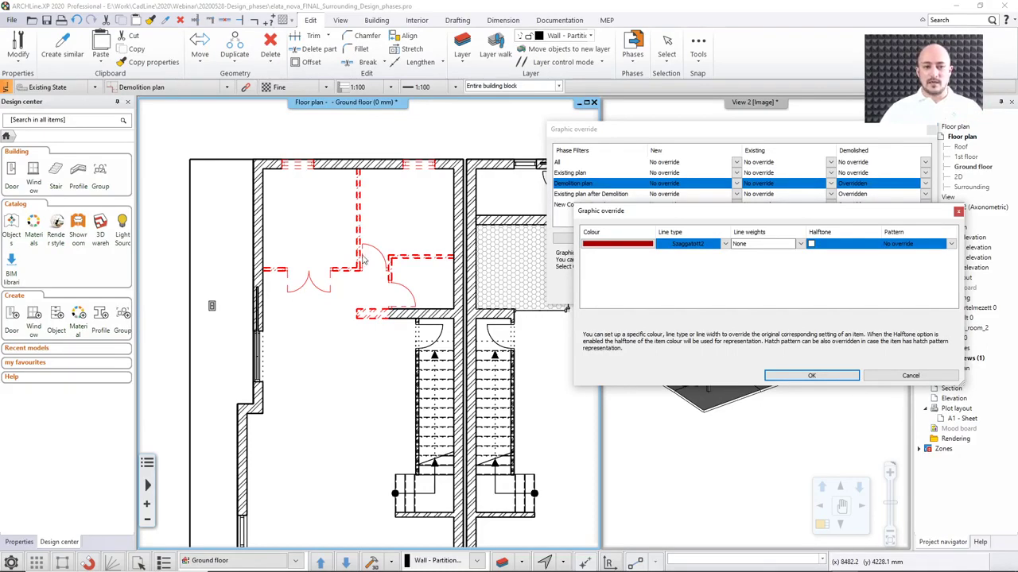
pyautogui.click(787, 375)
pyautogui.click(784, 294)
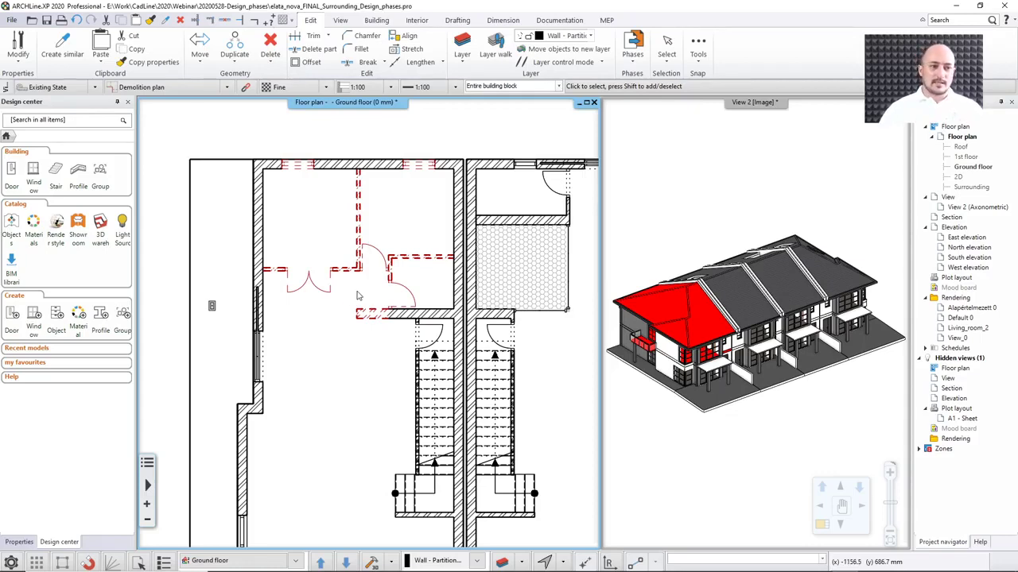
# Step: Apply the All phase filter and open the graphic override settings, keeping the dialog clear of the plan
pyautogui.click(228, 87)
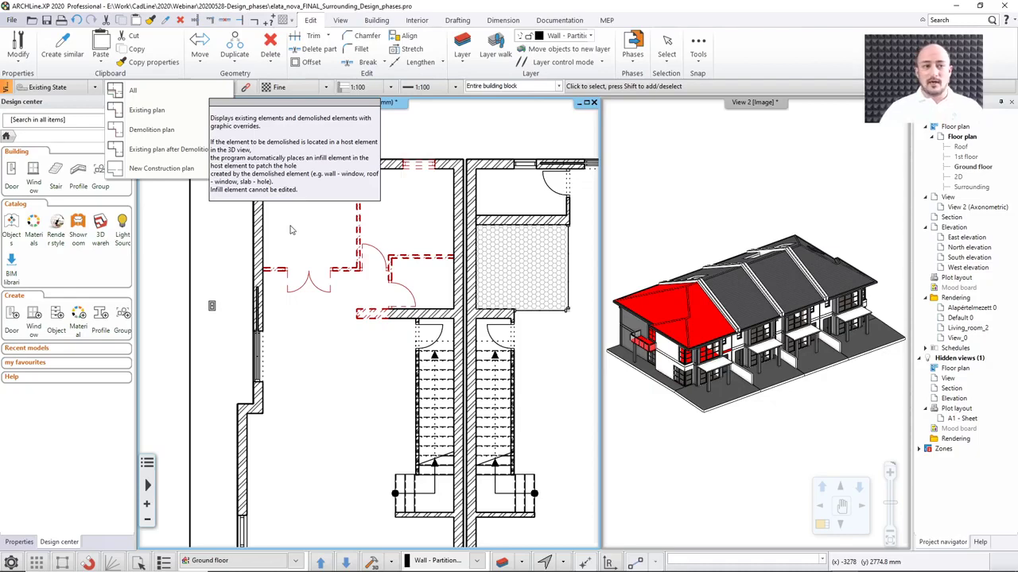
pyautogui.click(158, 94)
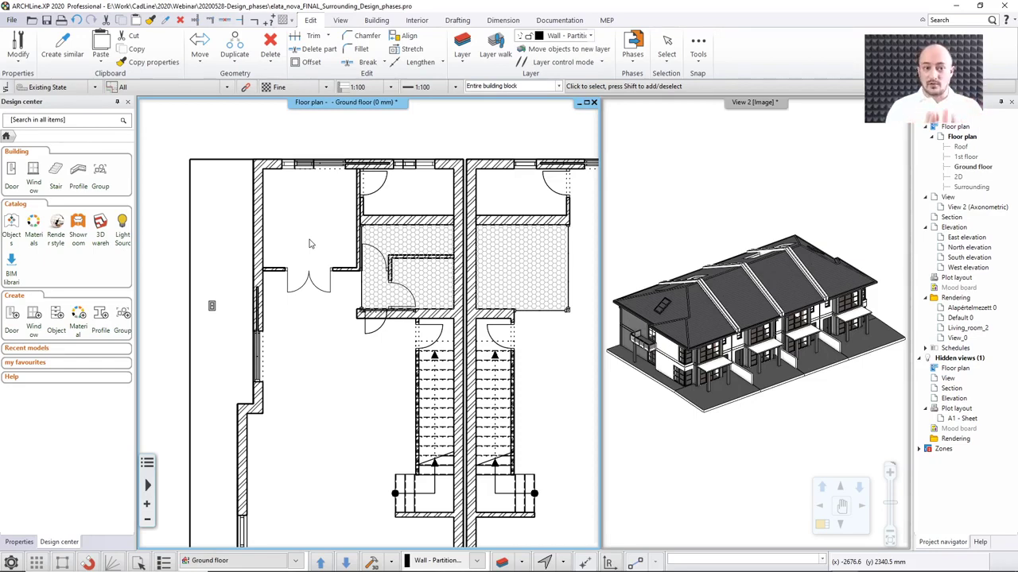
pyautogui.click(633, 49)
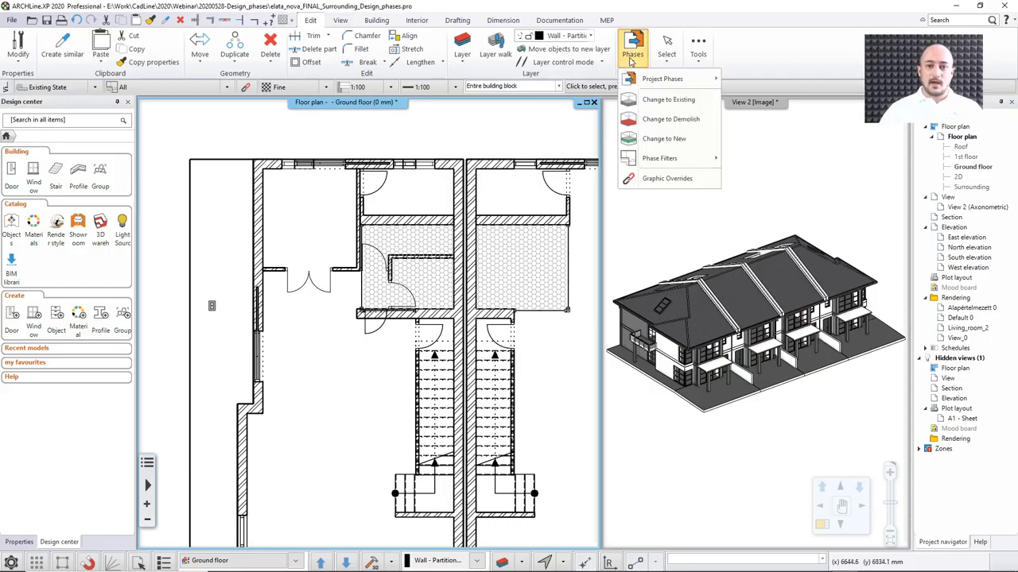
pyautogui.click(666, 179)
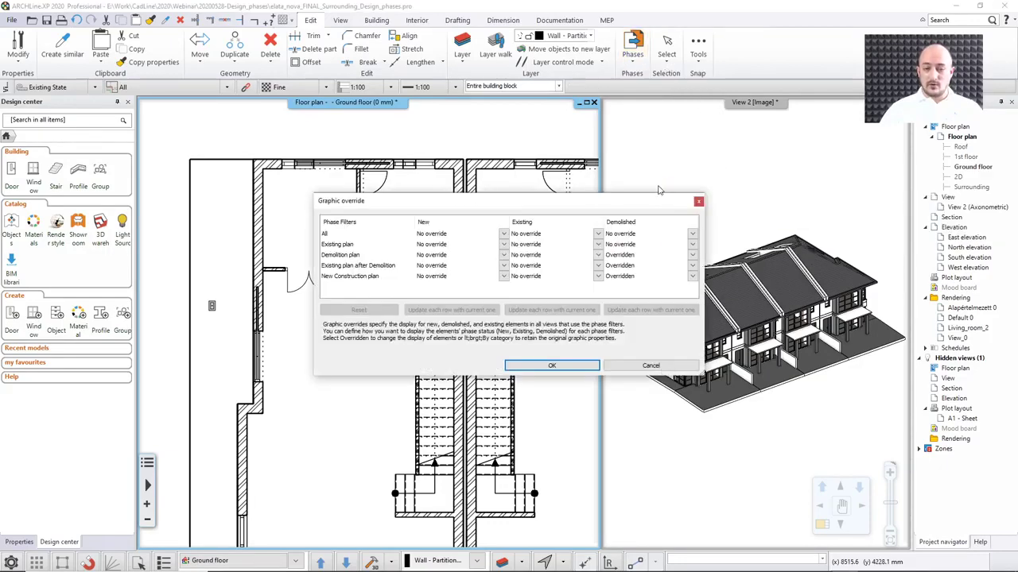
pyautogui.moveTo(376, 205); pyautogui.dragTo(549, 202)
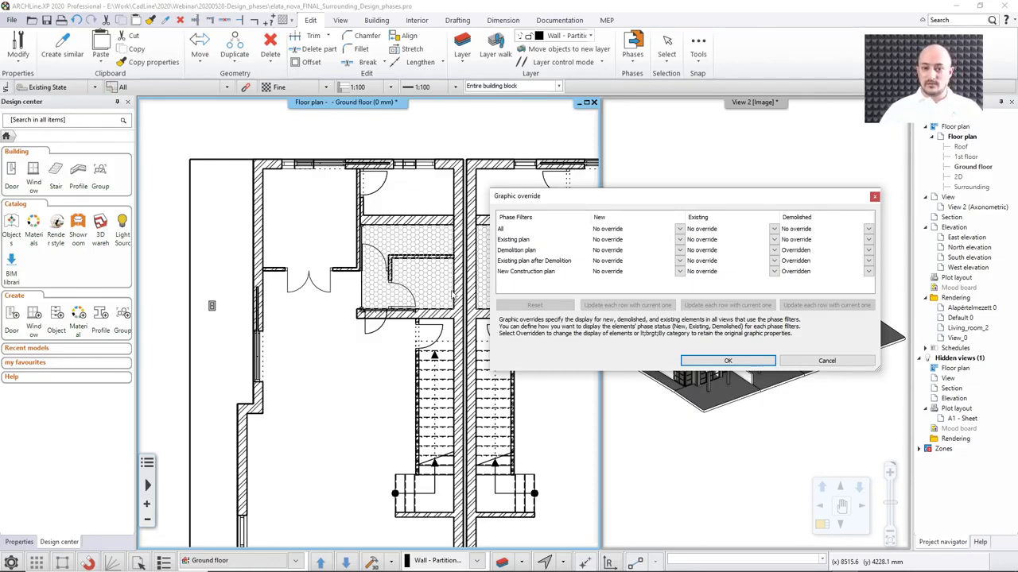
# Step: Override new elements in the All filter with the teal colour of index 125 (RGB 0, 109, 126)
pyautogui.click(677, 231)
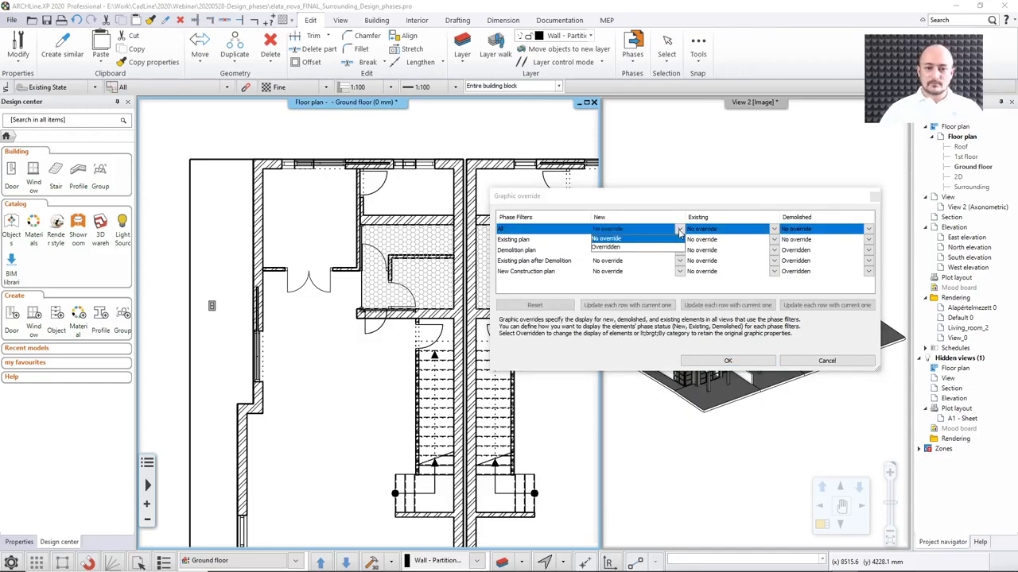
pyautogui.click(677, 231)
pyautogui.click(606, 248)
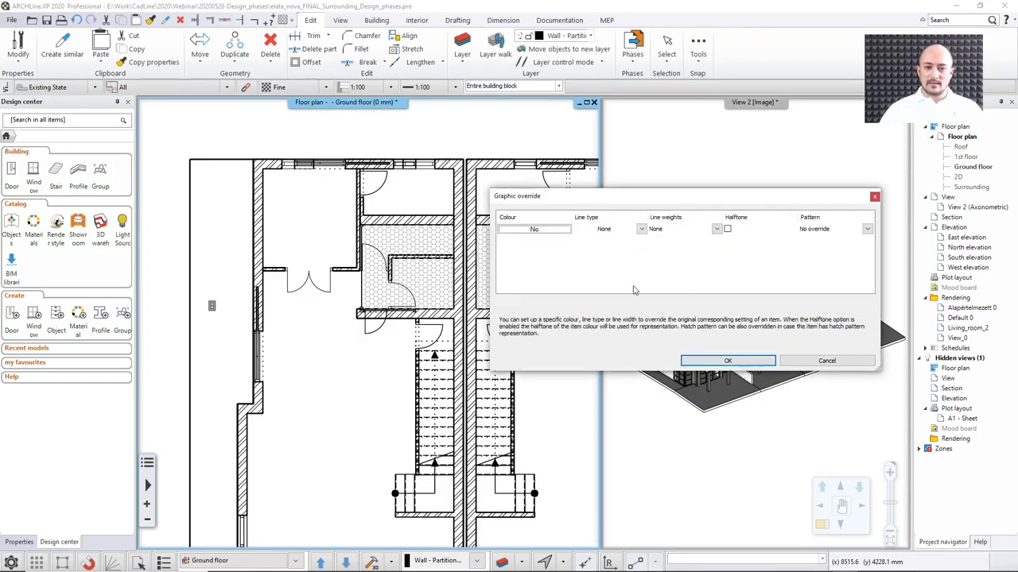
pyautogui.click(538, 230)
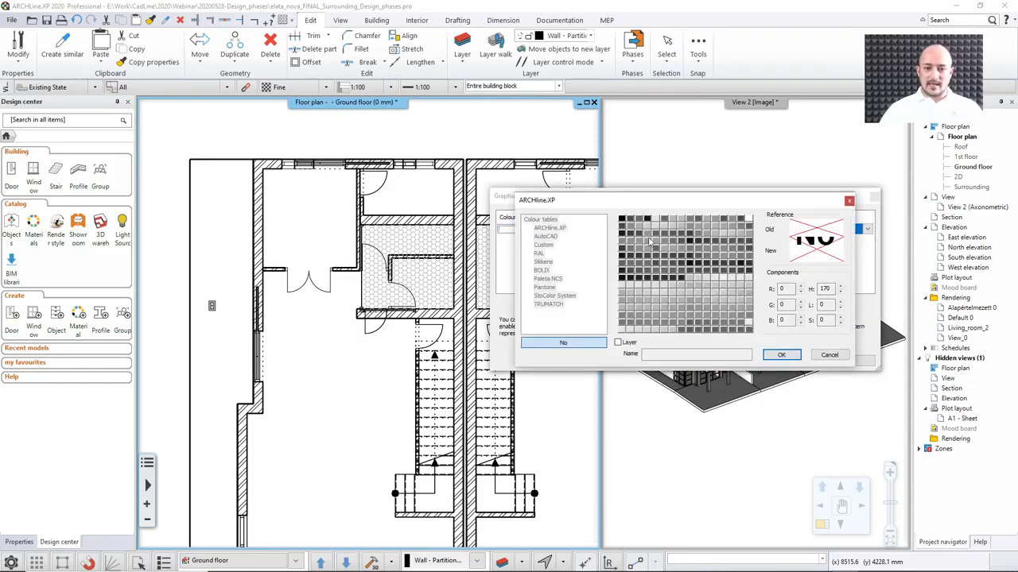
pyautogui.click(590, 342)
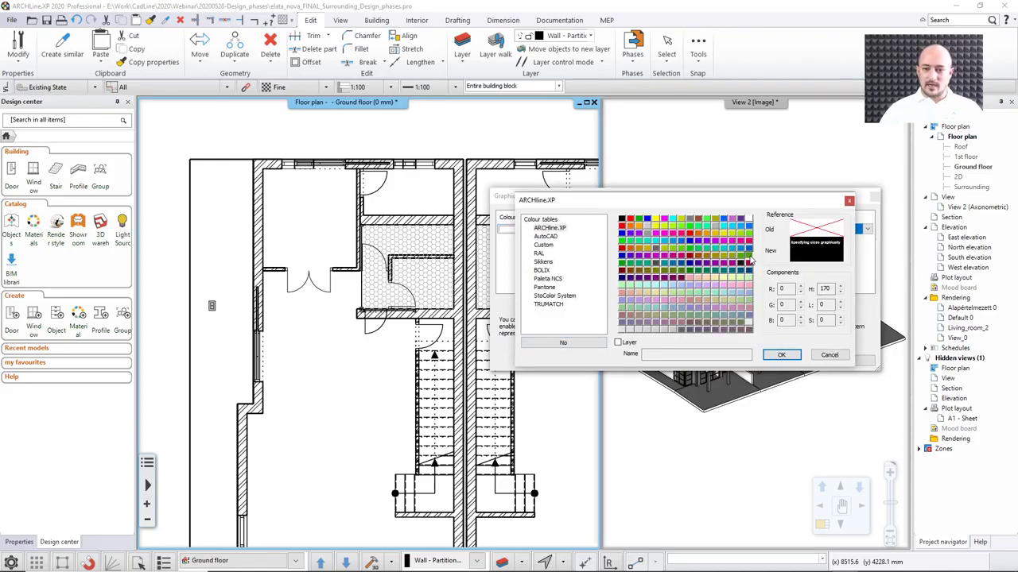
pyautogui.click(749, 271)
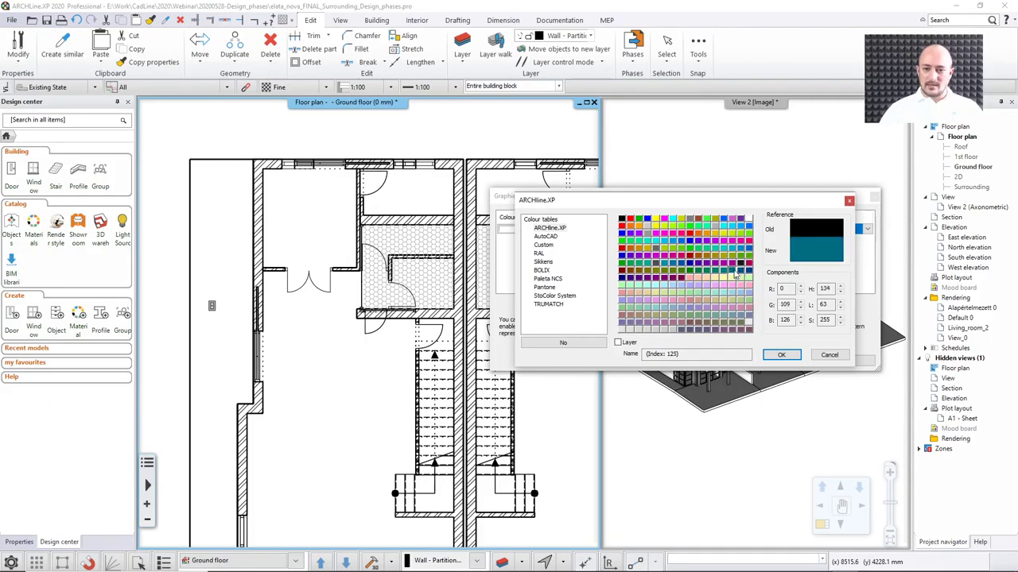
pyautogui.click(735, 271)
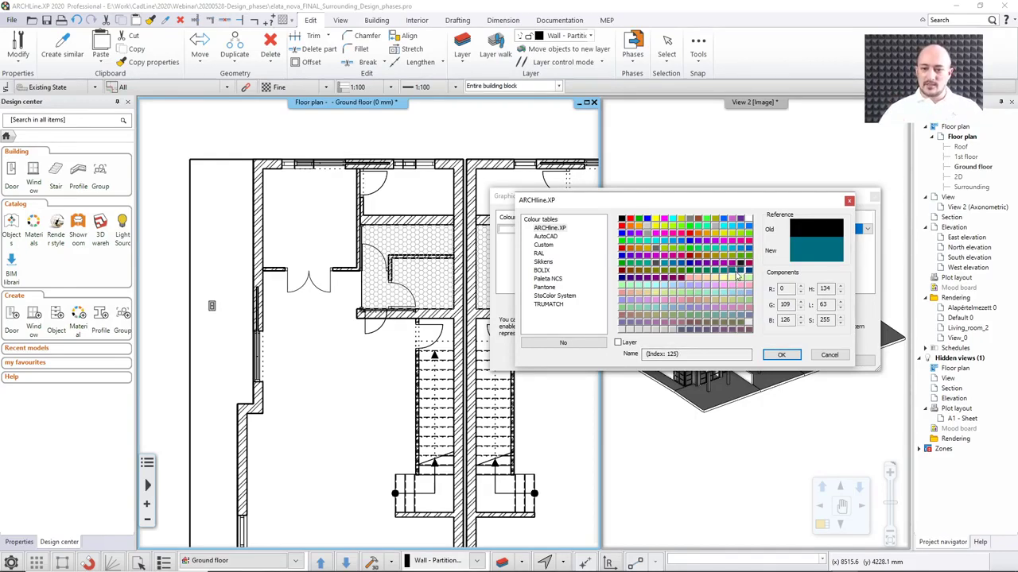
pyautogui.click(779, 355)
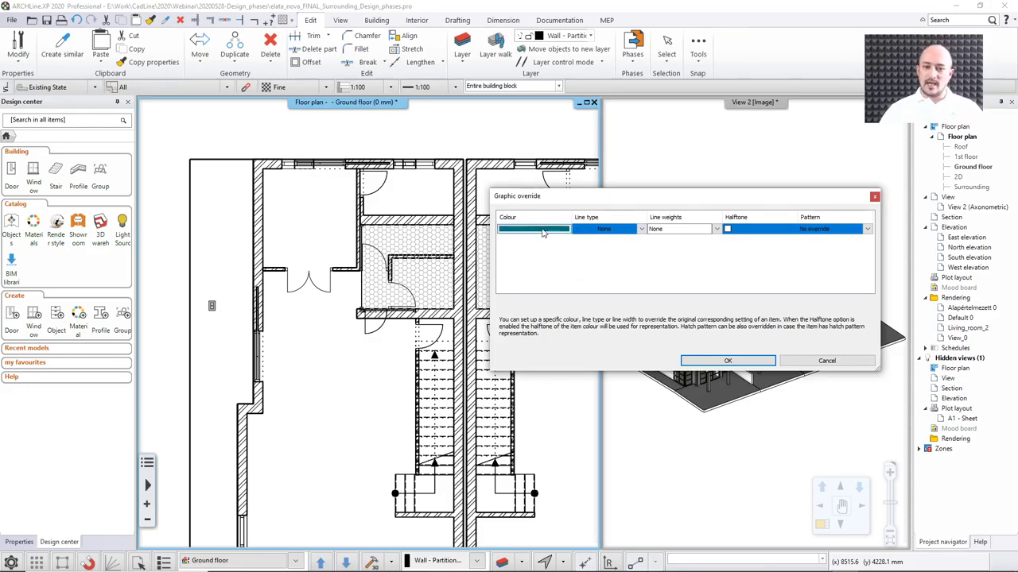
pyautogui.click(727, 361)
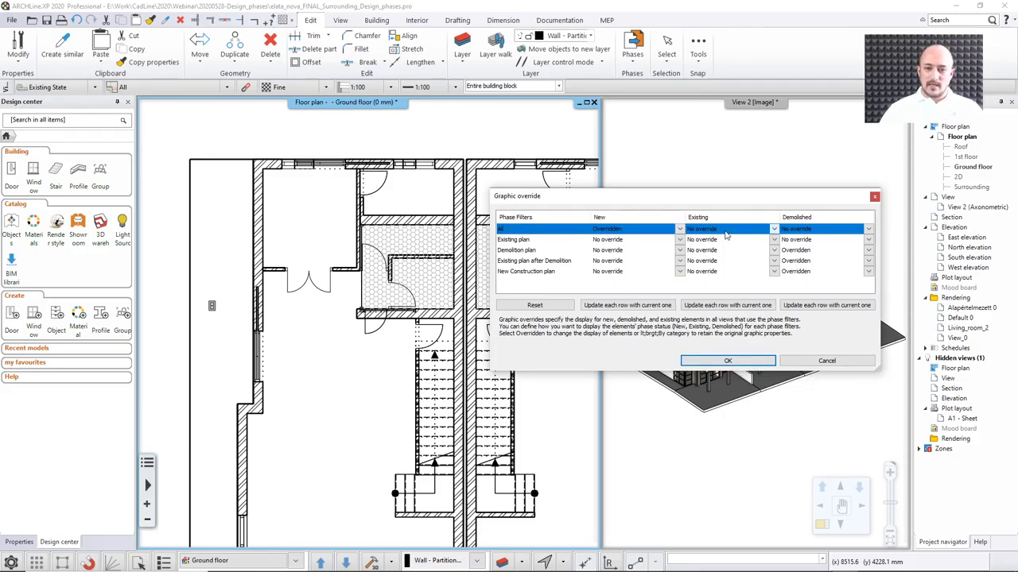
# Step: Override existing elements in the All filter with the dark red colour of index 88 and apply the overrides
pyautogui.click(774, 229)
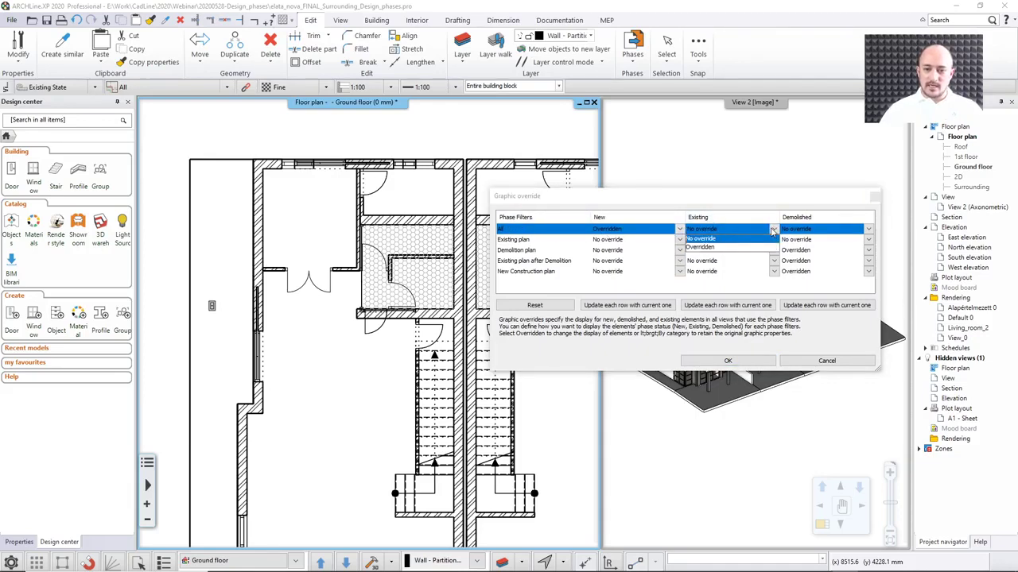
pyautogui.click(725, 251)
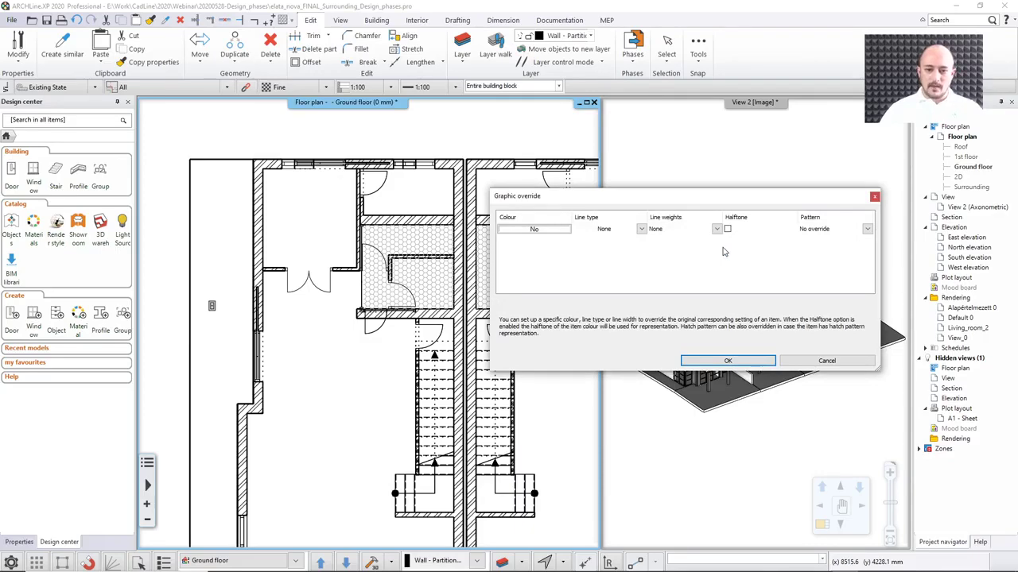
pyautogui.click(547, 230)
pyautogui.click(586, 345)
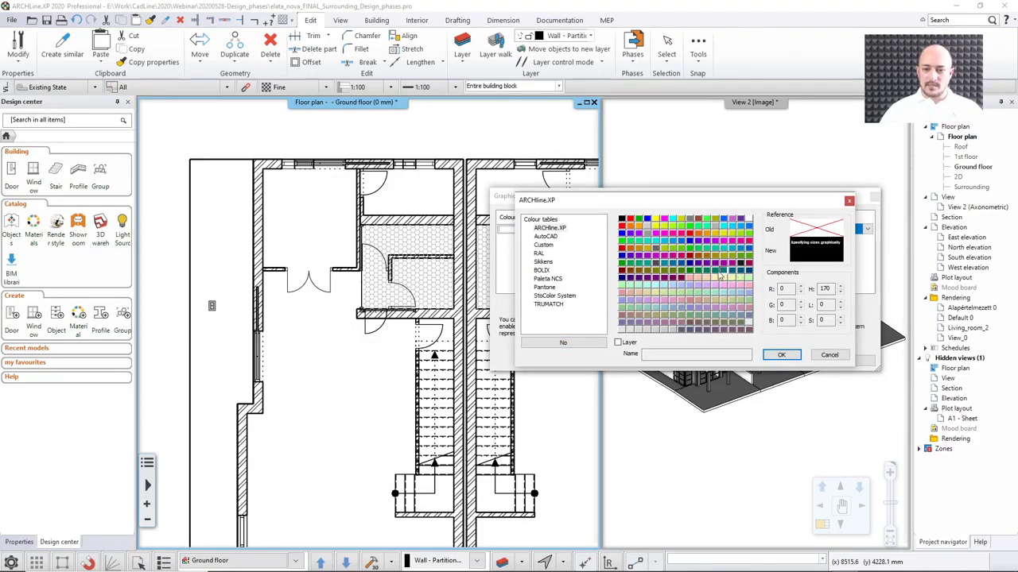
pyautogui.click(688, 261)
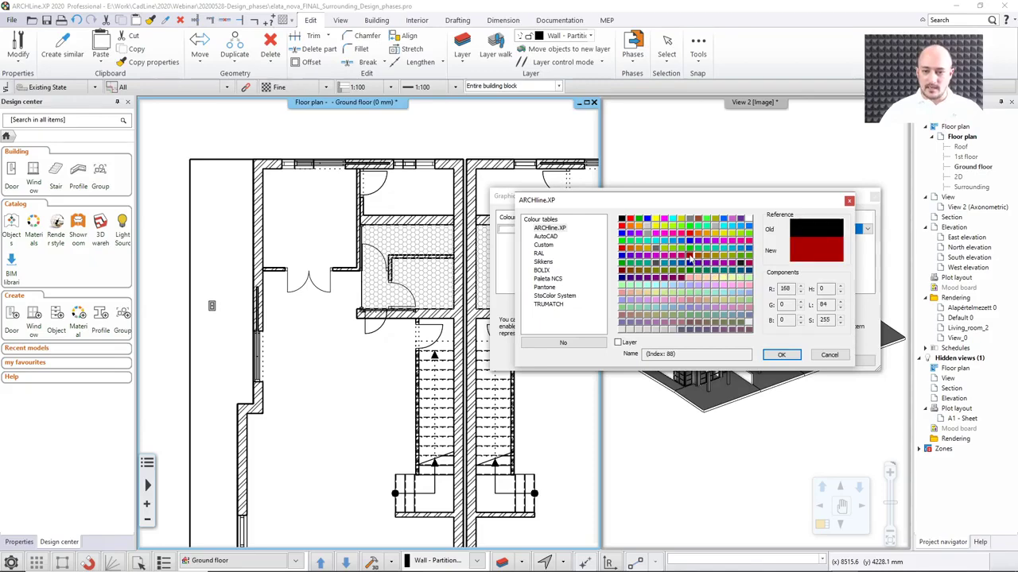
pyautogui.click(781, 354)
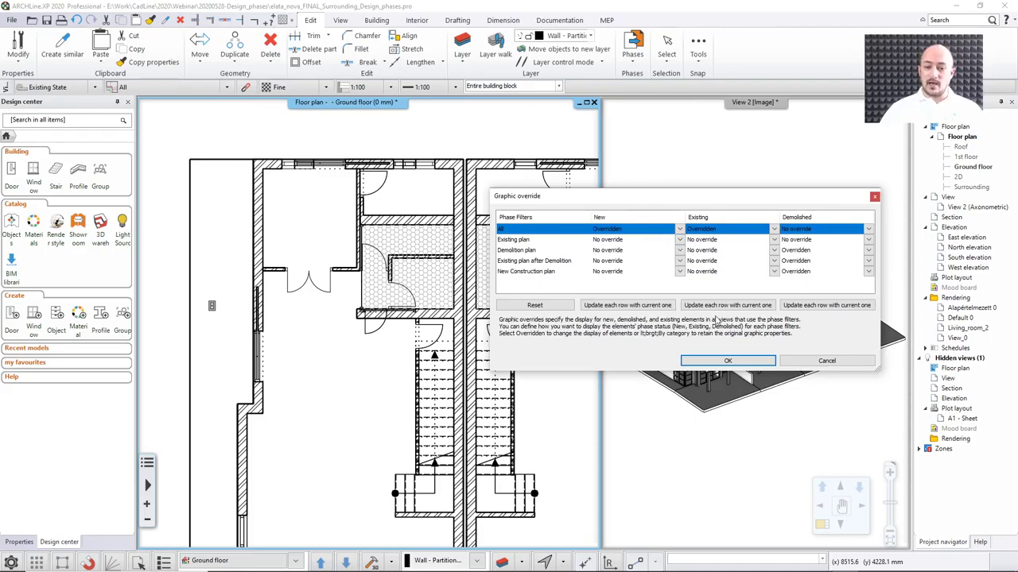
pyautogui.click(725, 360)
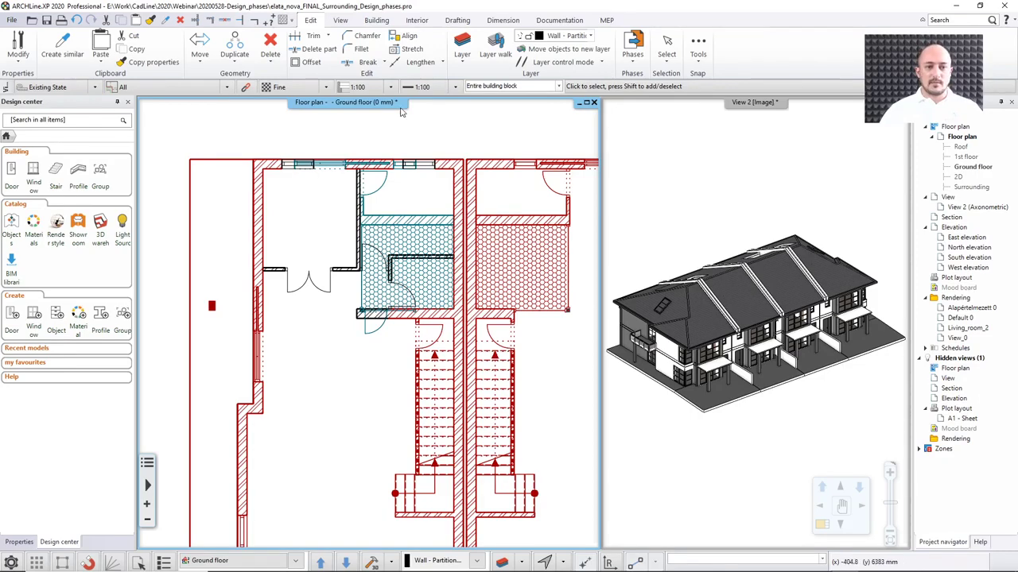
# Step: Remove the graphic override from new elements in the All phase filter, moving the settings dialog clear of the plan
pyautogui.click(245, 87)
pyautogui.moveTo(433, 197); pyautogui.dragTo(691, 187)
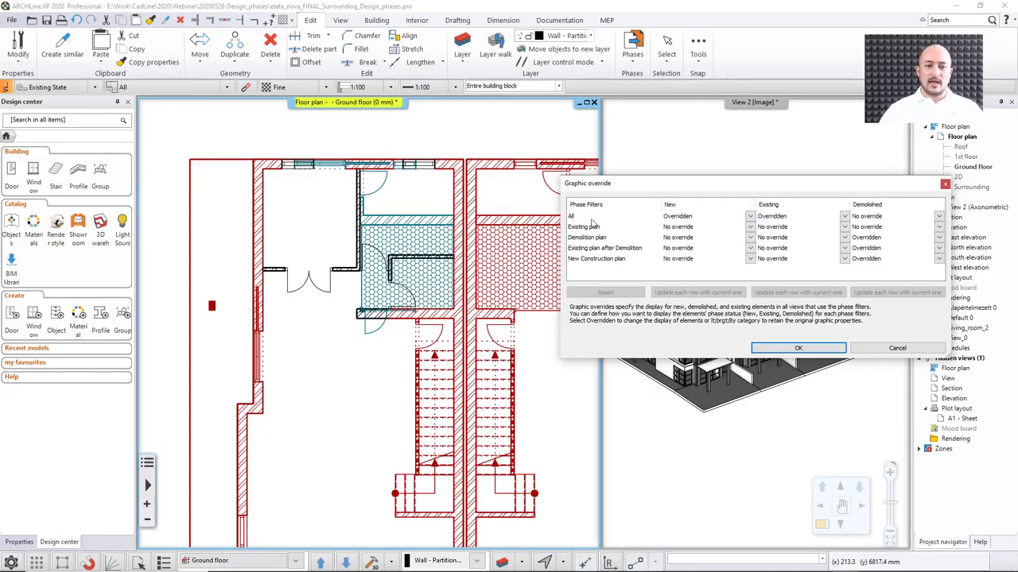
pyautogui.click(750, 220)
pyautogui.click(700, 241)
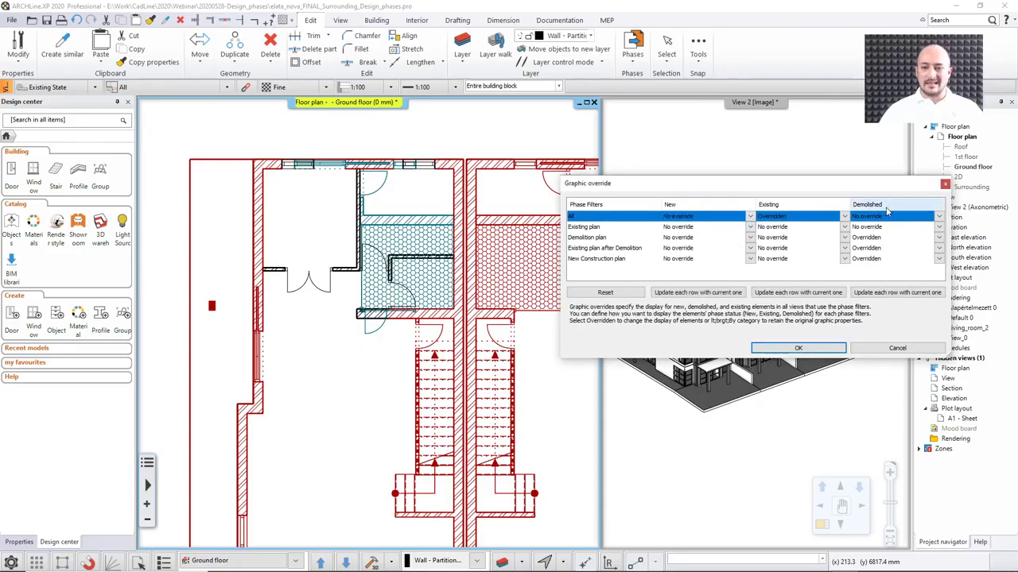
pyautogui.moveTo(850, 185); pyautogui.dragTo(792, 184)
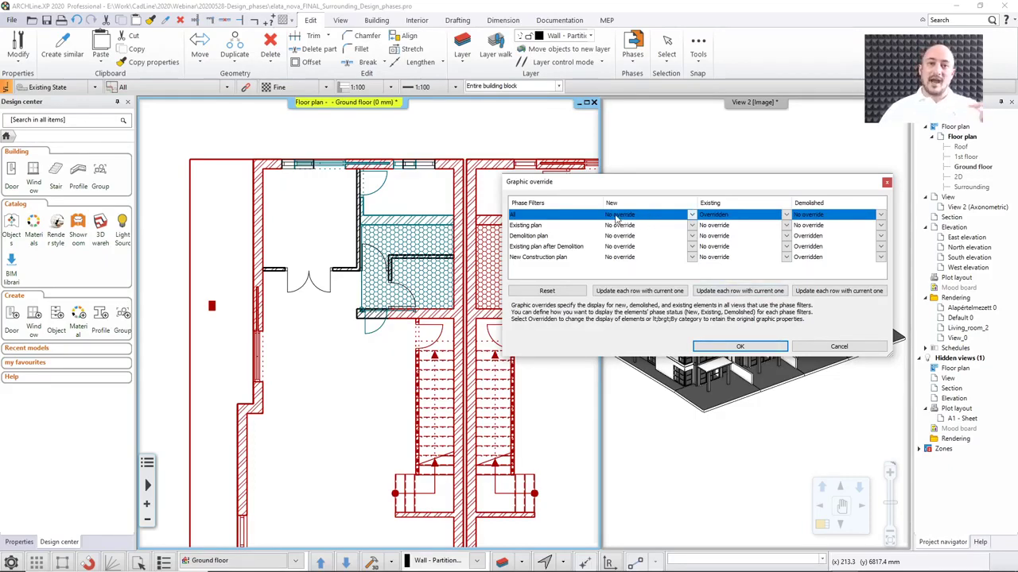
# Step: Override demolished elements in the All filter with the dark red colour of index 88 and apply the overrides
pyautogui.click(880, 217)
pyautogui.click(821, 236)
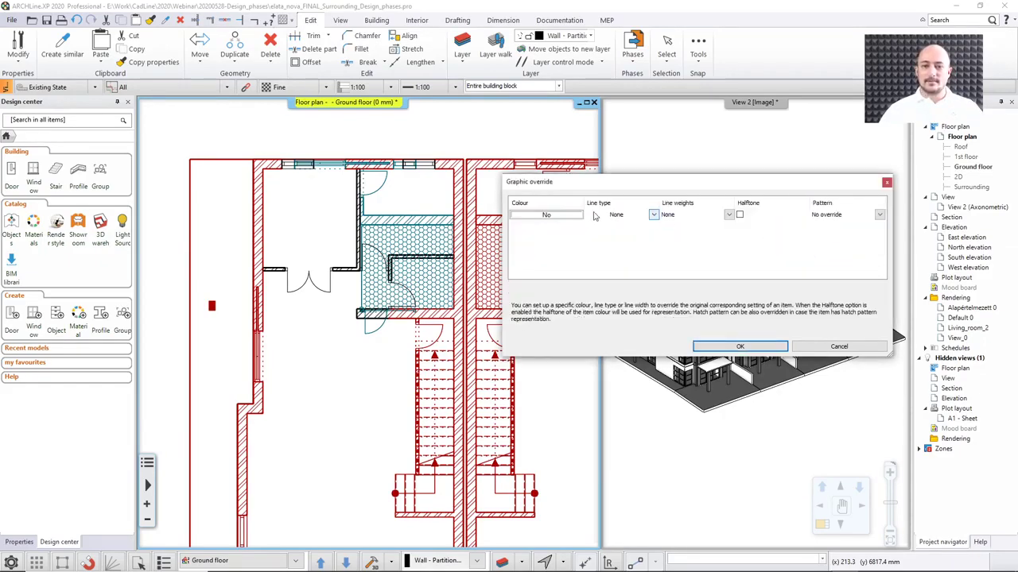
pyautogui.click(564, 217)
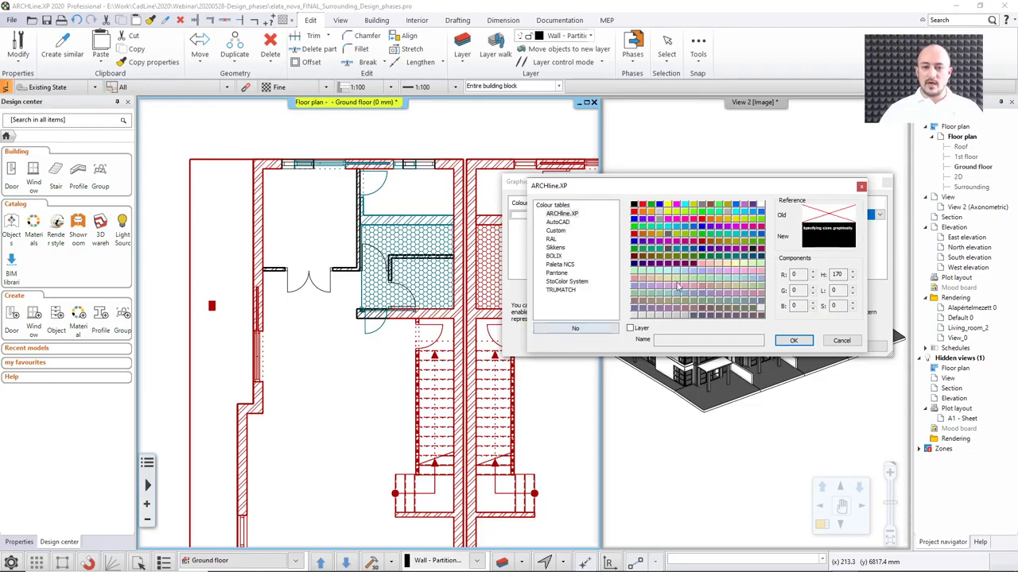
pyautogui.click(698, 238)
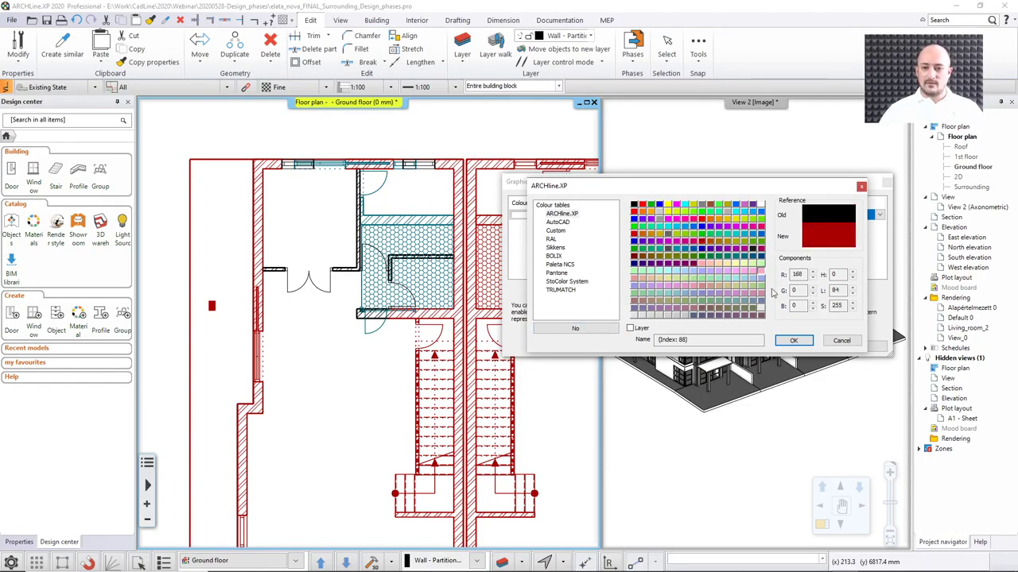
pyautogui.click(793, 340)
pyautogui.click(749, 348)
pyautogui.click(744, 350)
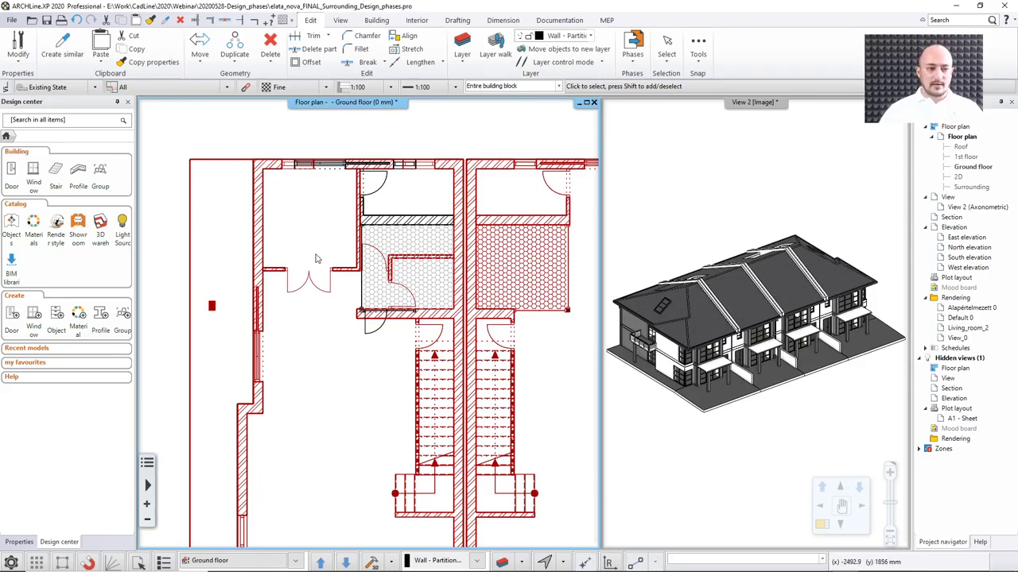
# Step: Switch the phase filter to Existing plan and back to All
pyautogui.click(229, 90)
pyautogui.click(205, 107)
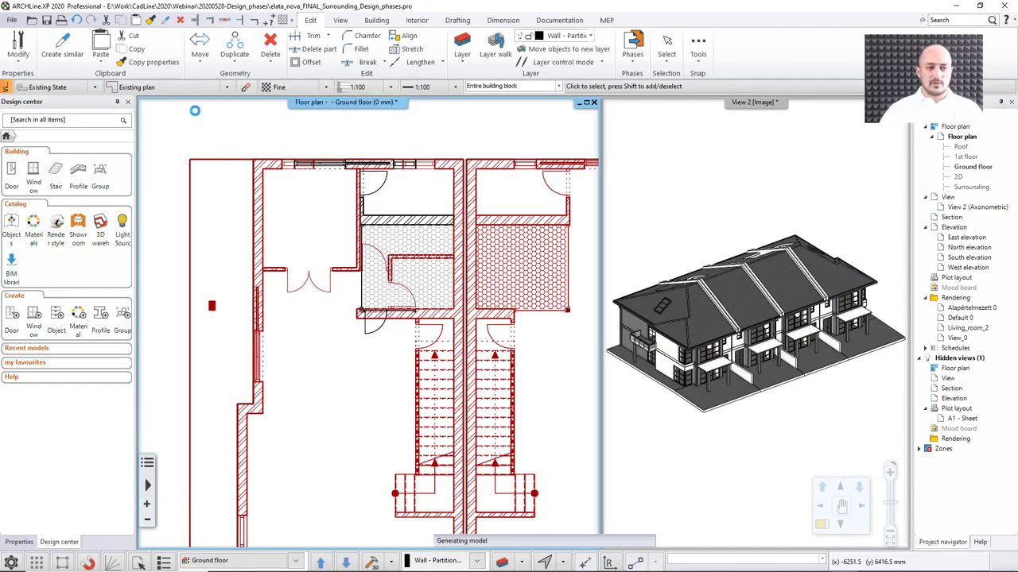
pyautogui.click(229, 88)
pyautogui.click(132, 90)
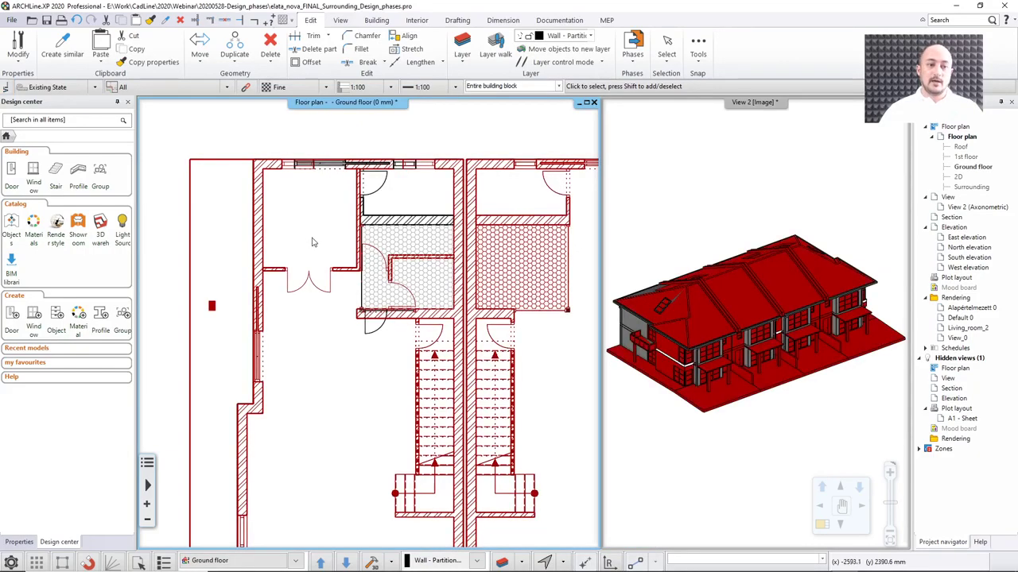
# Step: Check the stored override colour for new elements in the All filter and close the settings with that override left off
pyautogui.click(247, 88)
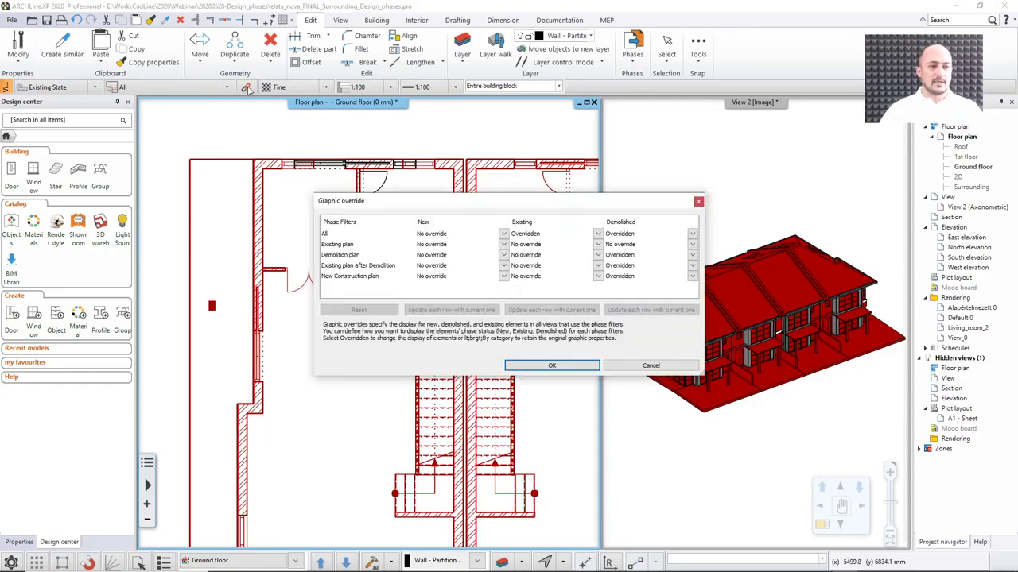
pyautogui.click(506, 235)
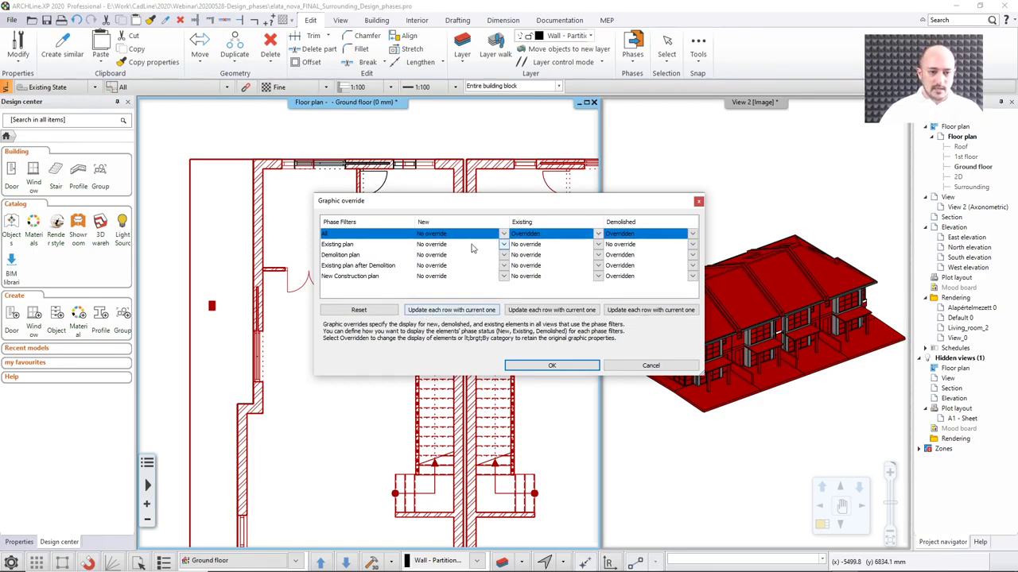
pyautogui.click(503, 235)
pyautogui.click(430, 251)
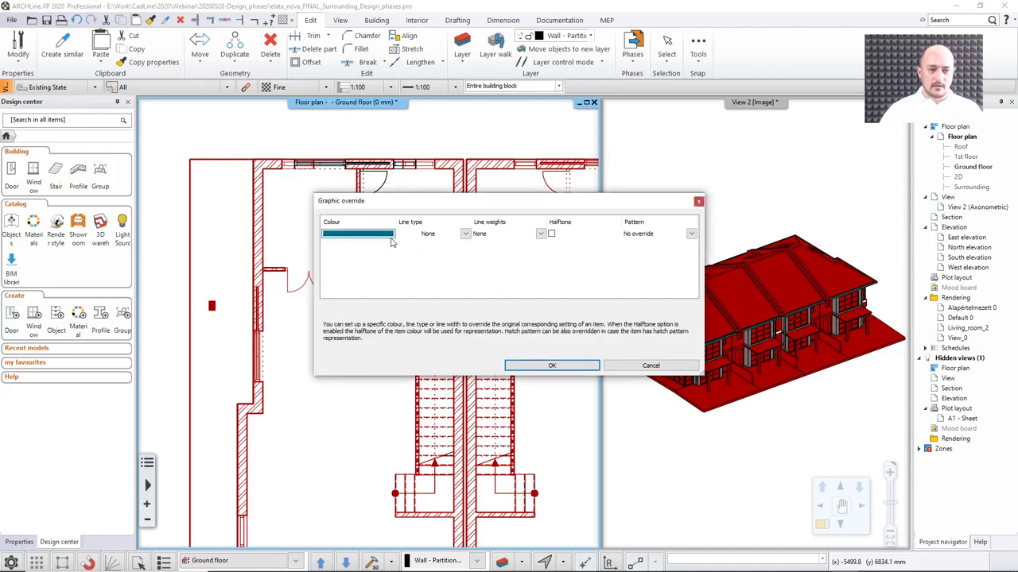
pyautogui.click(650, 365)
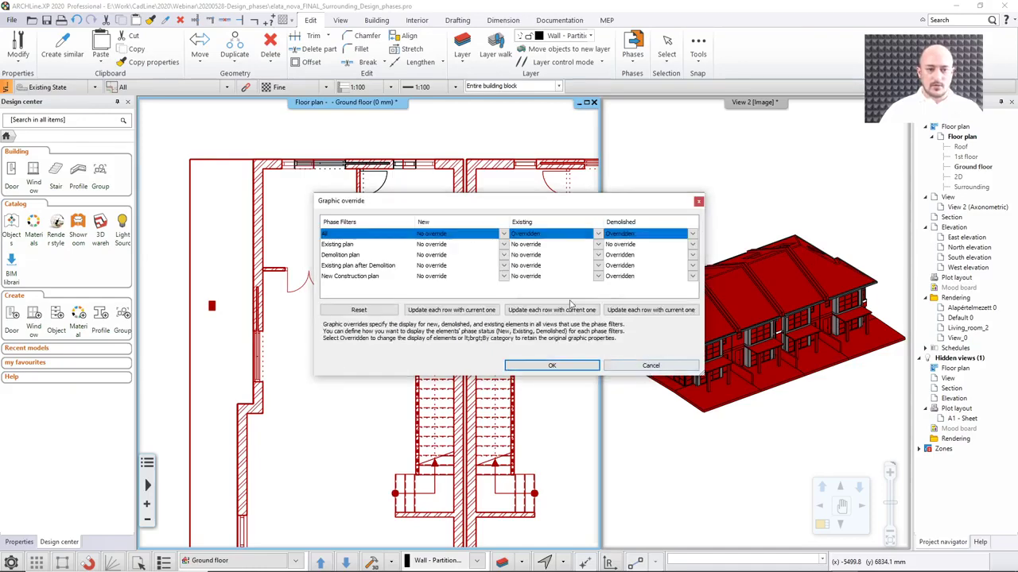
pyautogui.click(503, 234)
pyautogui.click(503, 236)
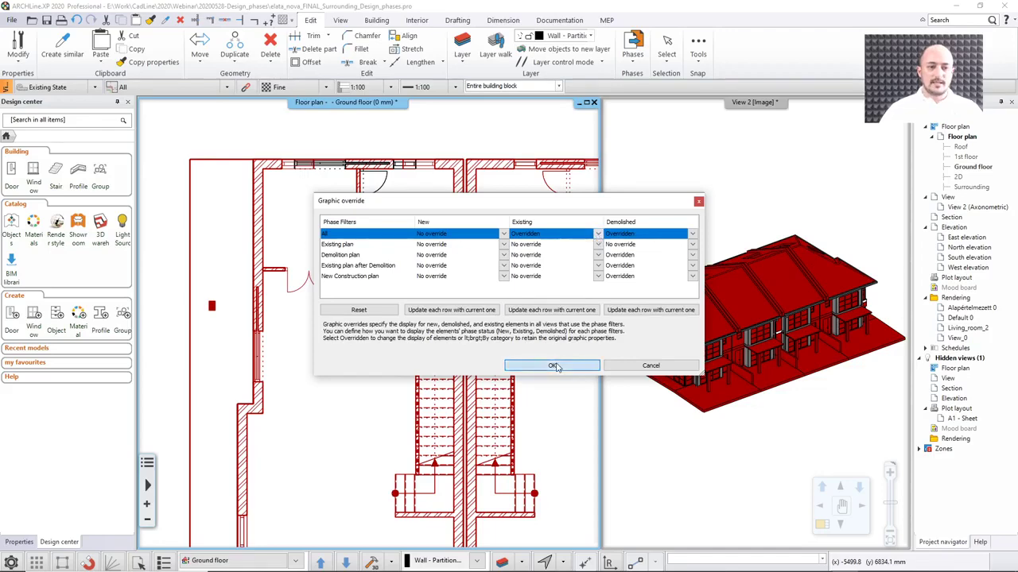
pyautogui.click(585, 367)
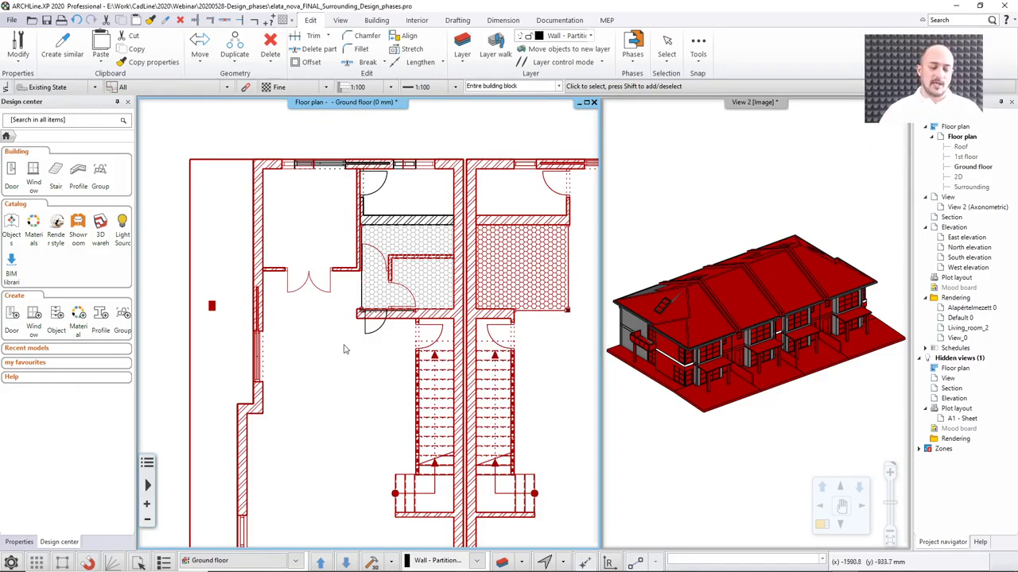
# Step: Apply the Existing plan phase filter to the ground floor plan, with the two adjoining units in view
pyautogui.scroll(-2, 345, 350)
pyautogui.scroll(-1, 409, 322)
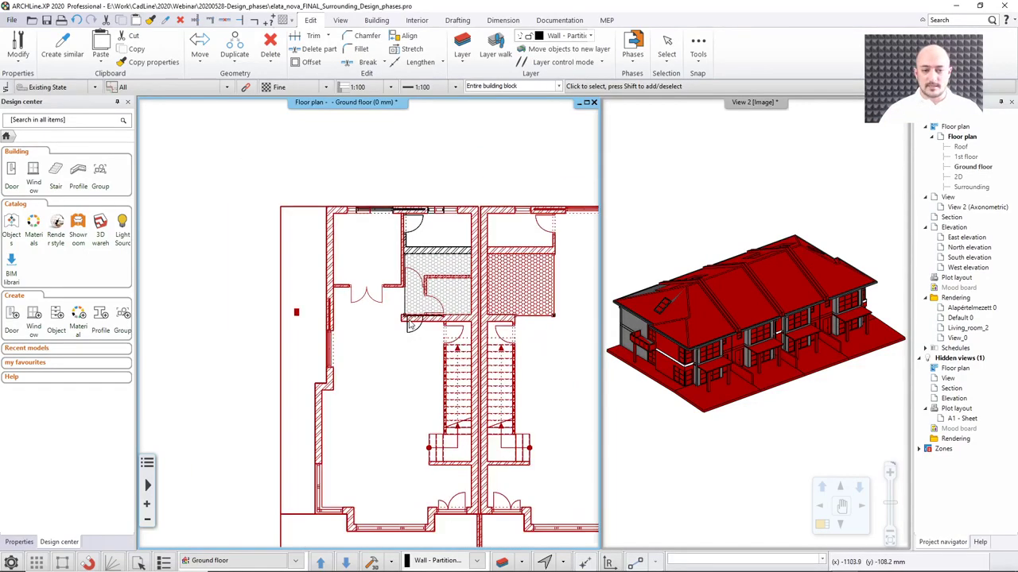
pyautogui.moveTo(410, 322); pyautogui.dragTo(371, 276, button='middle')
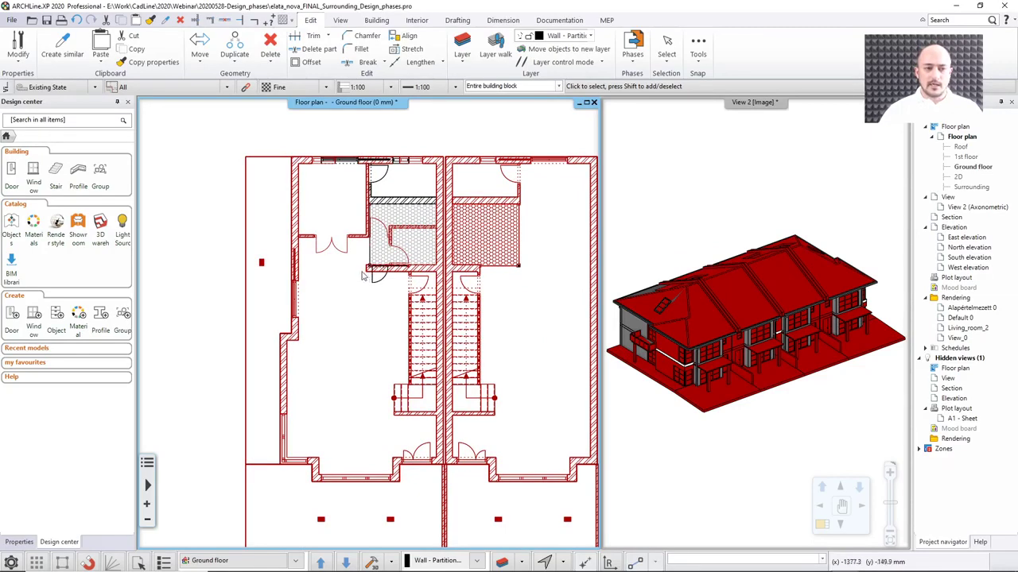
pyautogui.click(226, 86)
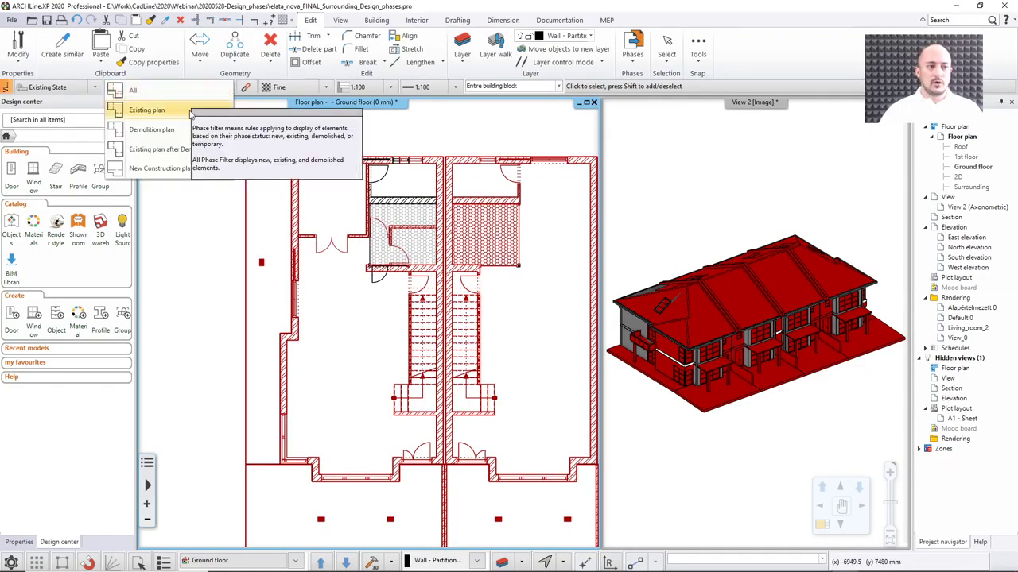
pyautogui.click(189, 113)
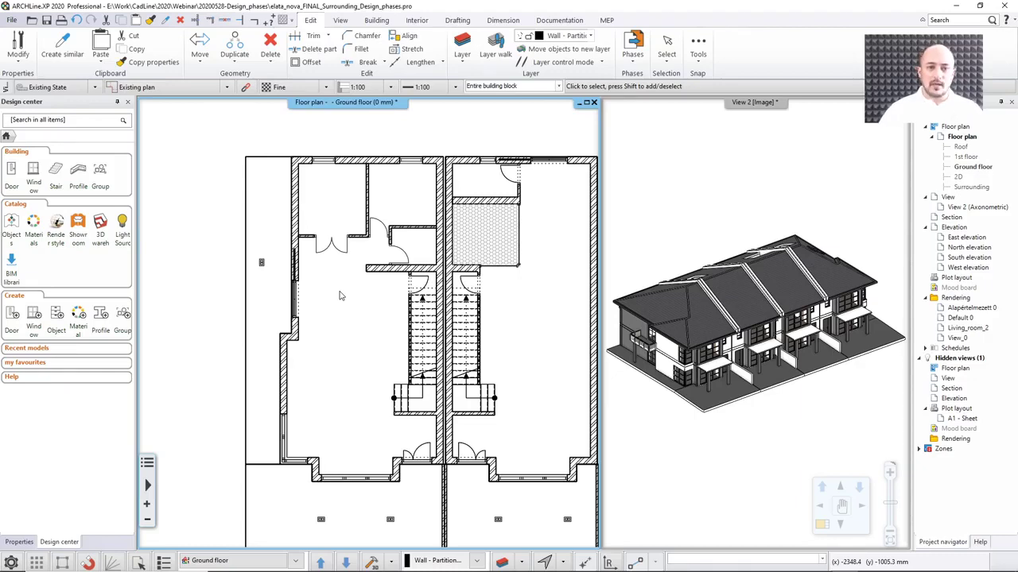
# Step: Prepare a landscape ISO A3 plot layout of 420 x 297 mm without a plot stamp
pyautogui.click(568, 21)
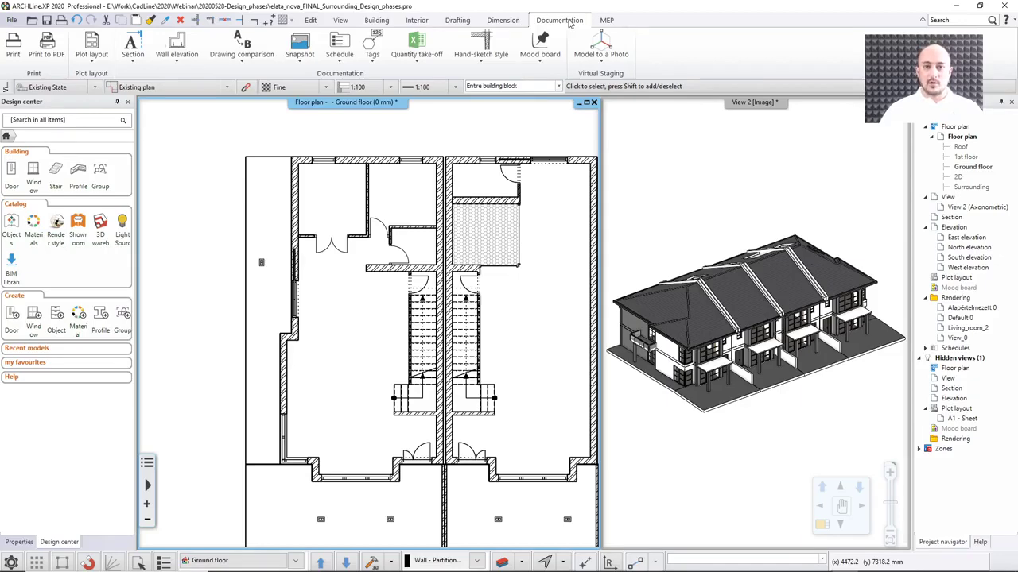
pyautogui.click(90, 56)
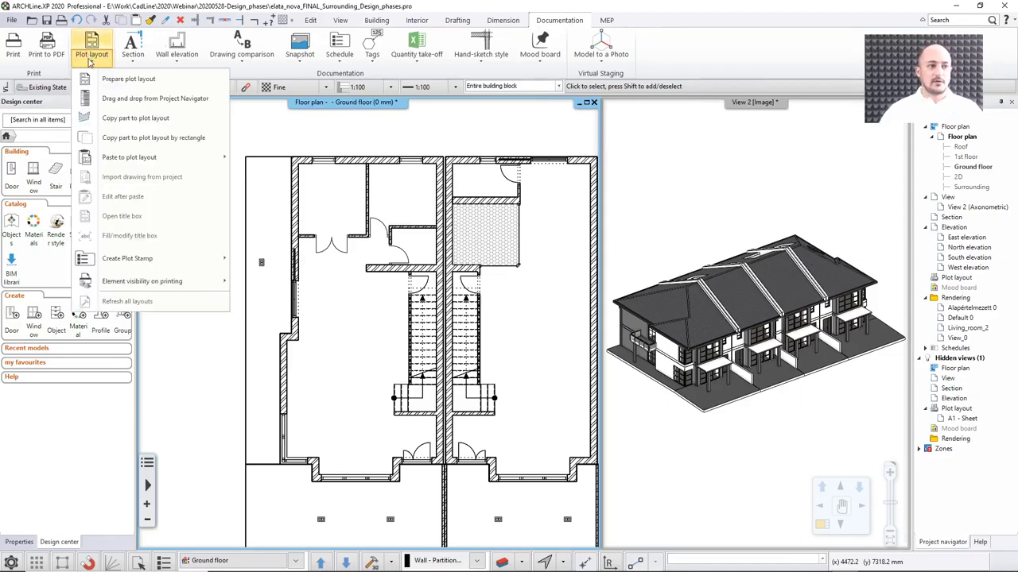
pyautogui.click(102, 80)
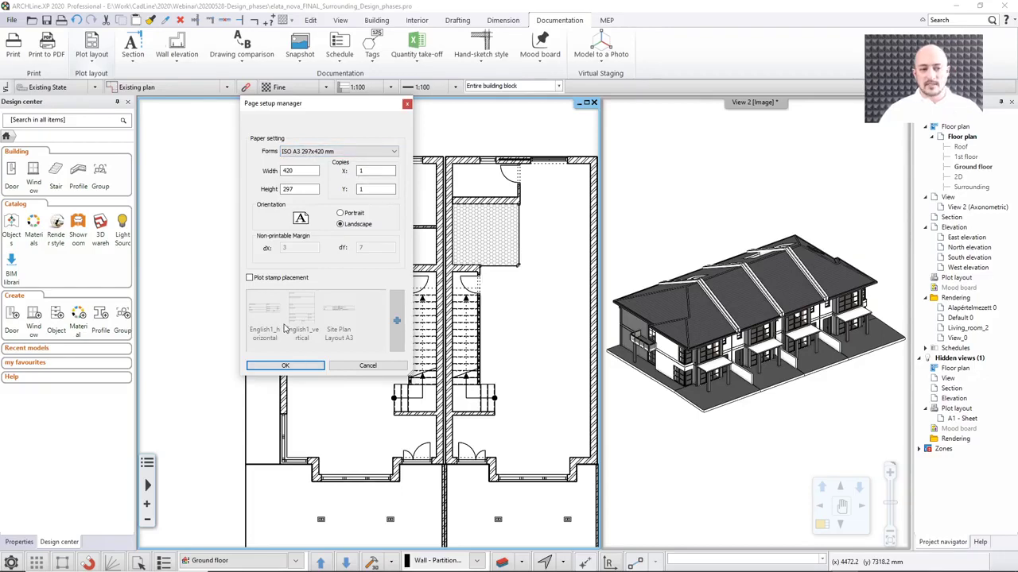
pyautogui.click(286, 366)
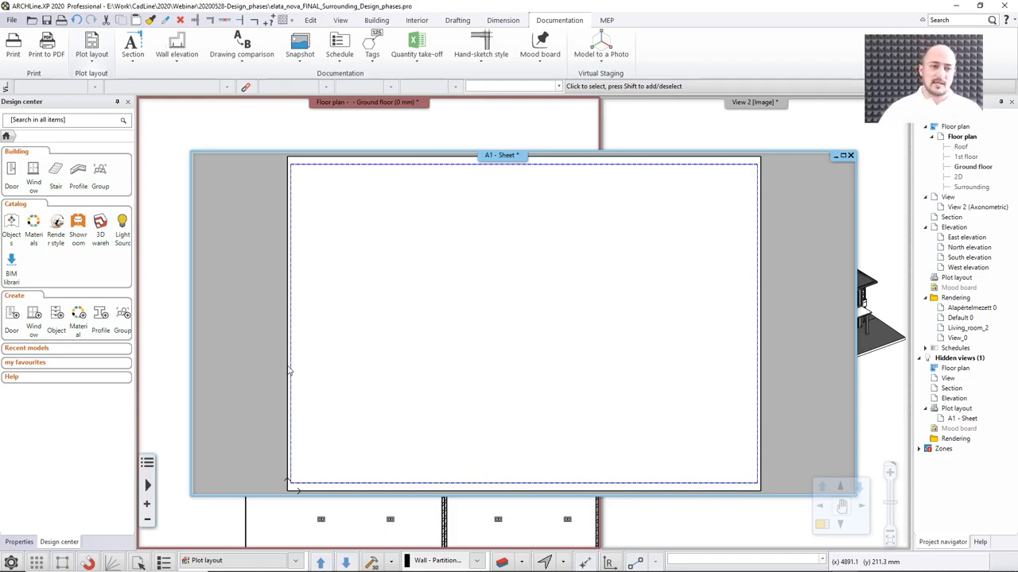
# Step: Place the Ground floor plan from the project structure on the plot sheet at a scale of 1:100
pyautogui.click(236, 130)
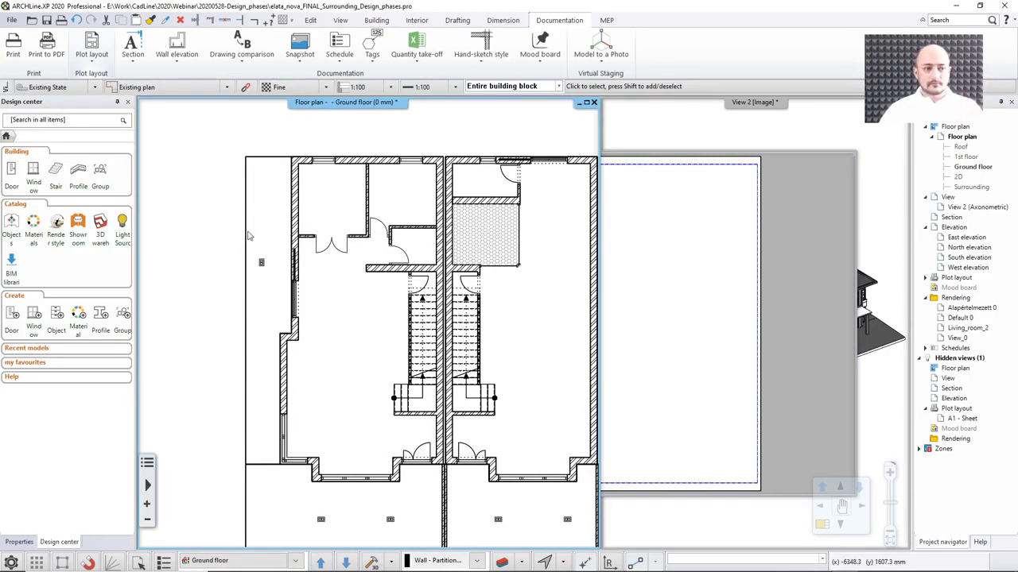
pyautogui.click(644, 233)
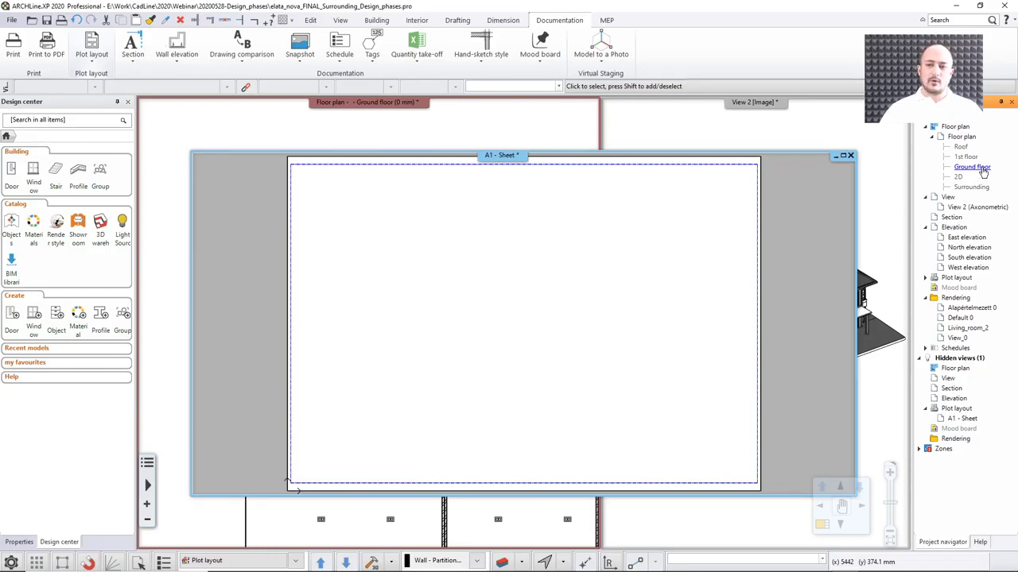
pyautogui.moveTo(983, 170); pyautogui.dragTo(338, 411)
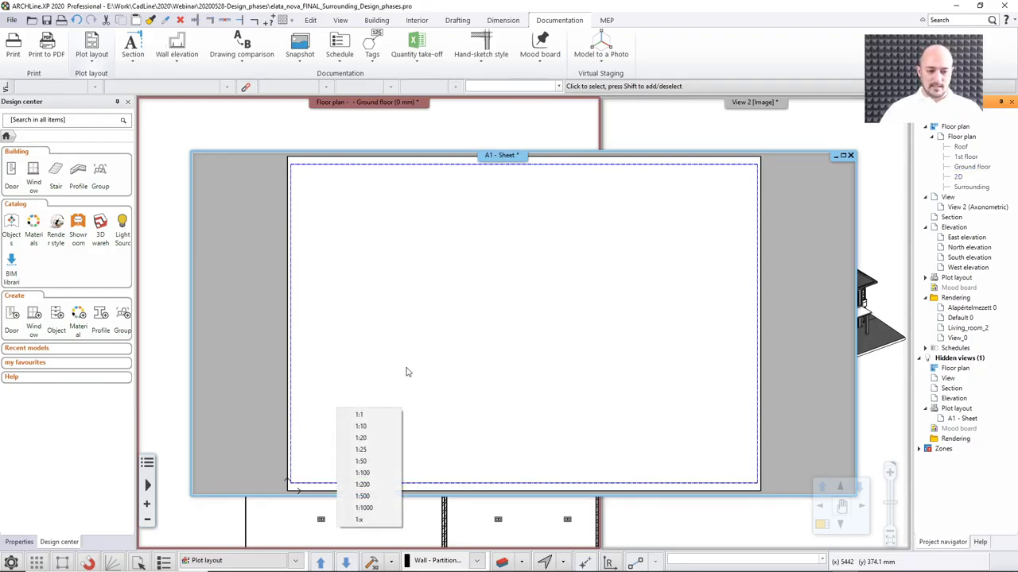
pyautogui.click(361, 461)
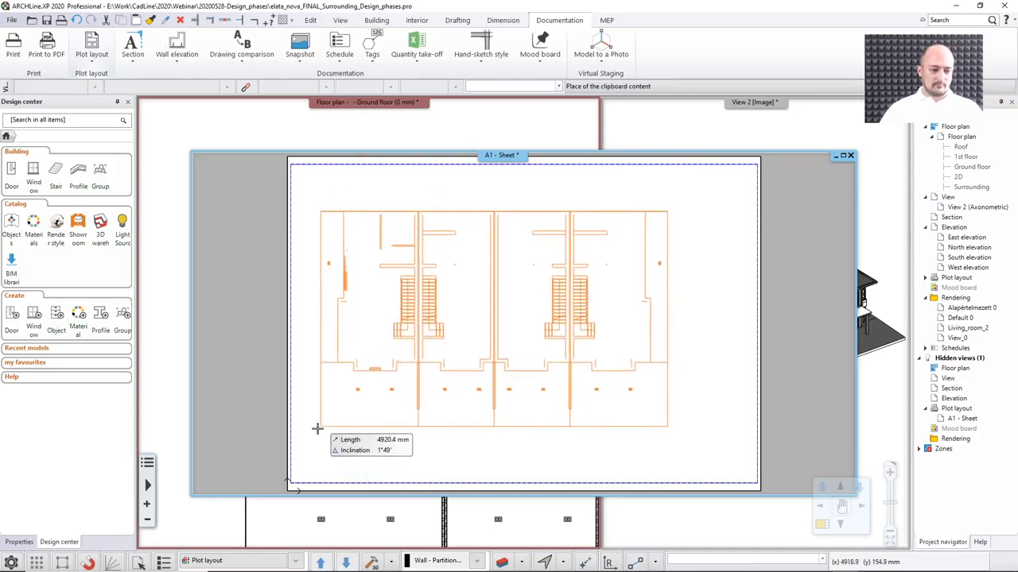
pyautogui.click(313, 431)
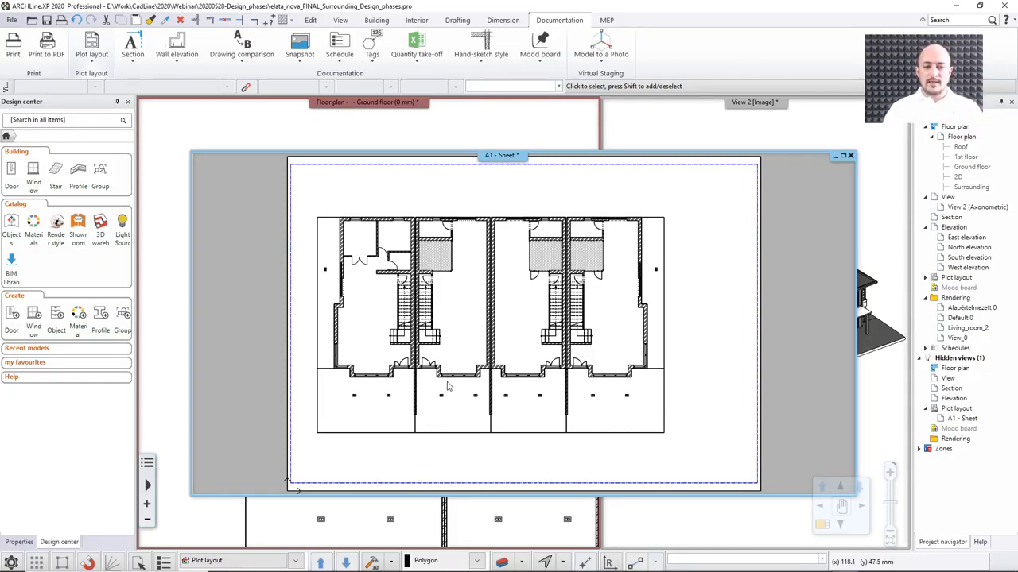
# Step: Crop the placed ground floor plan to its leftmost house by offsetting the frame's right edge to the first party wall
pyautogui.click(499, 342)
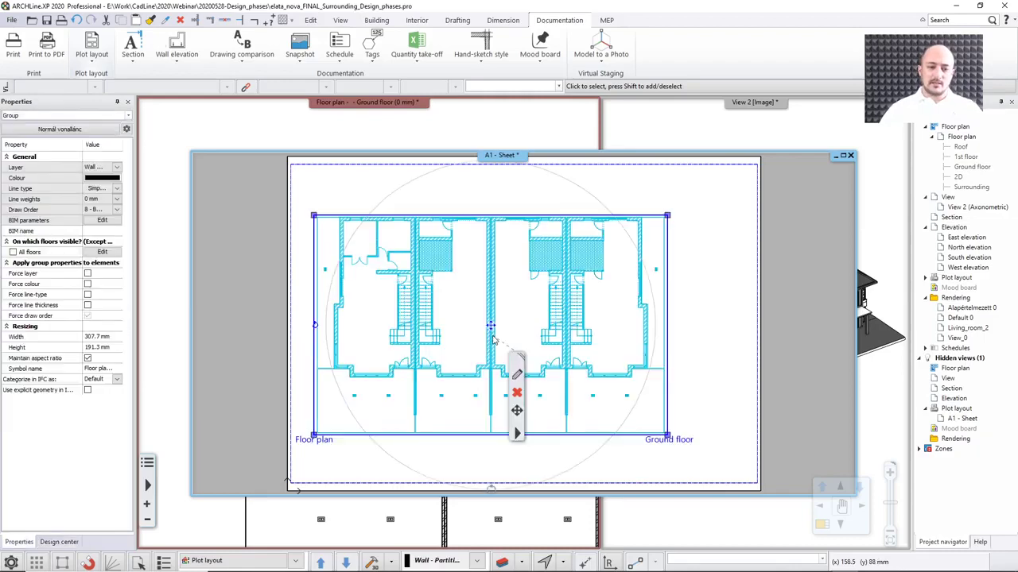
pyautogui.click(668, 321)
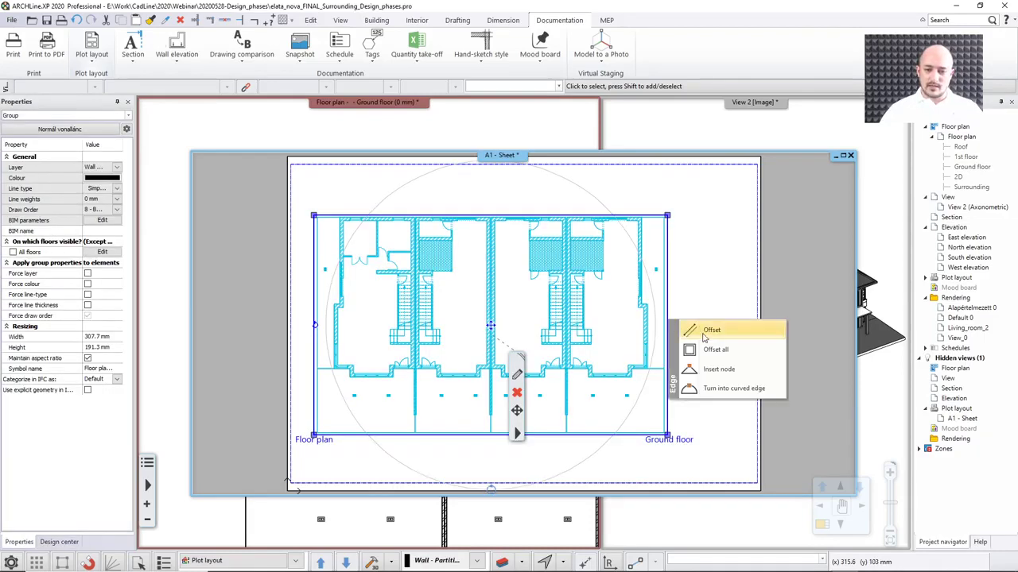
pyautogui.click(705, 334)
pyautogui.click(416, 438)
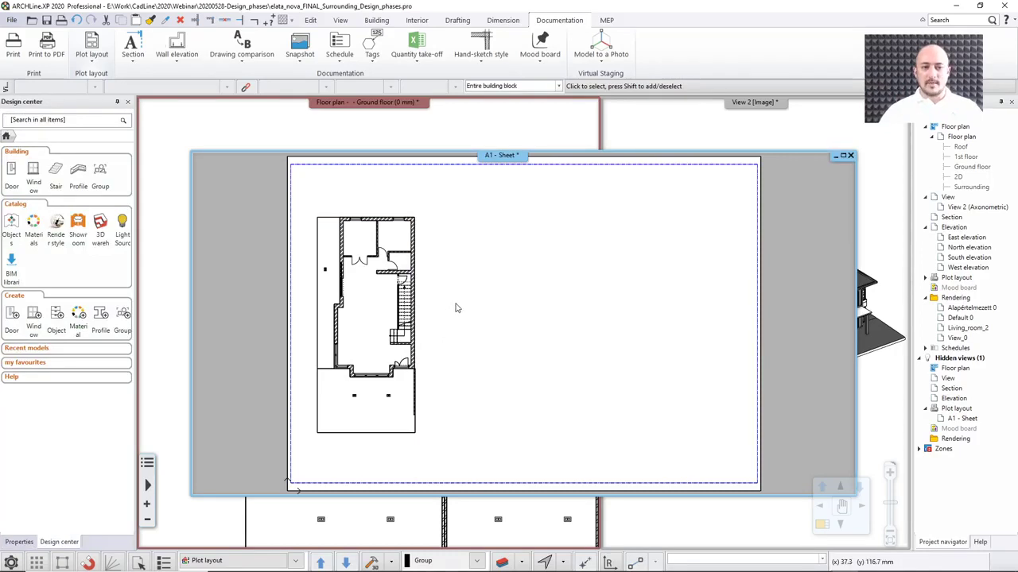
# Step: Apply the Demolition plan phase filter to the ground floor plan and return to the plot sheet
pyautogui.click(344, 137)
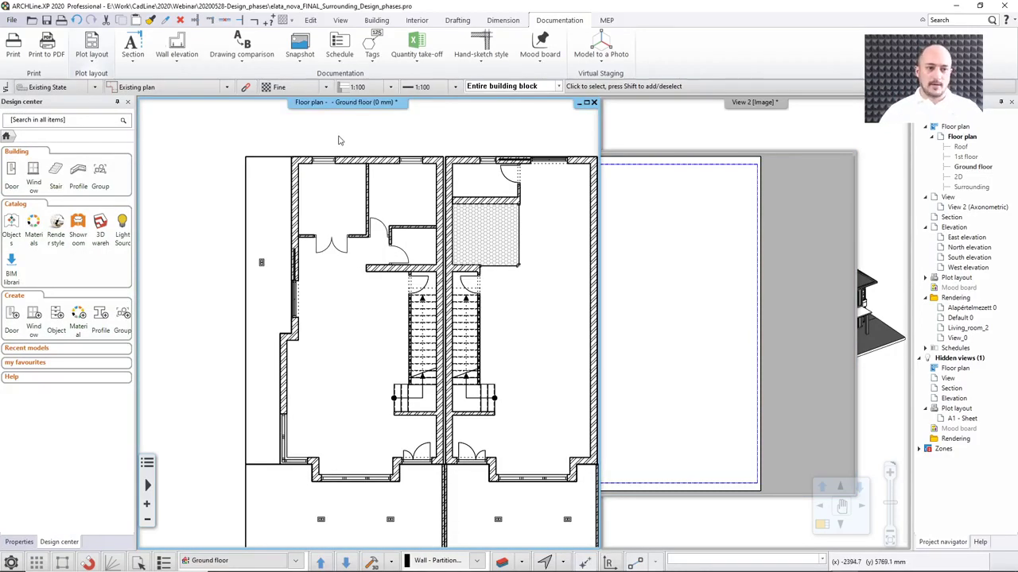
pyautogui.click(228, 87)
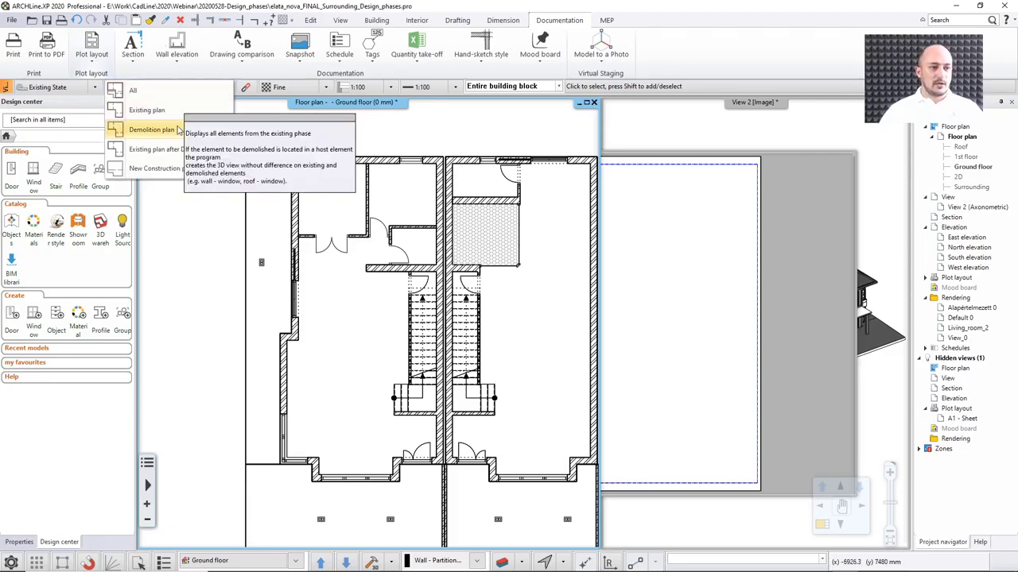
pyautogui.click(178, 130)
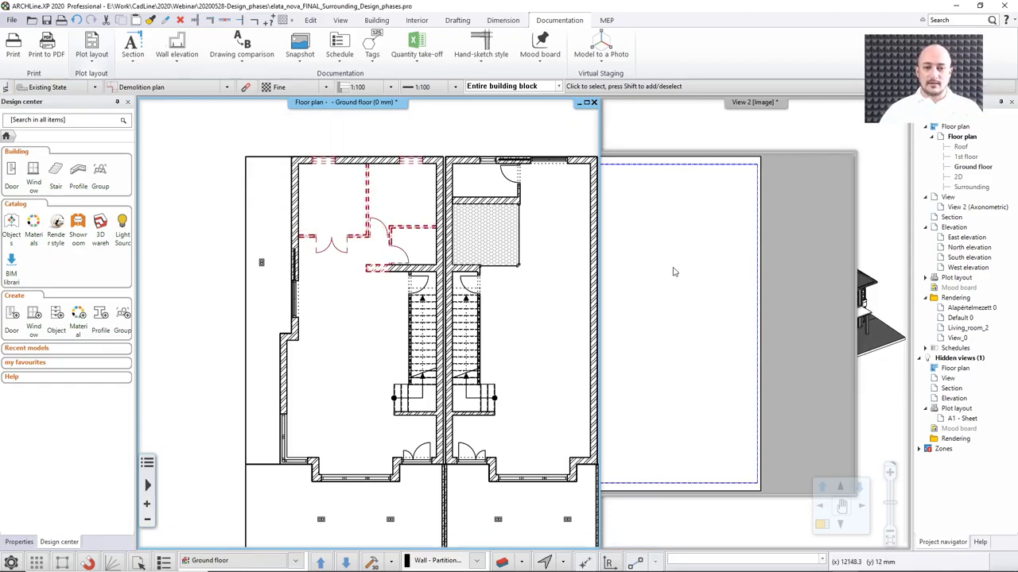
pyautogui.click(674, 270)
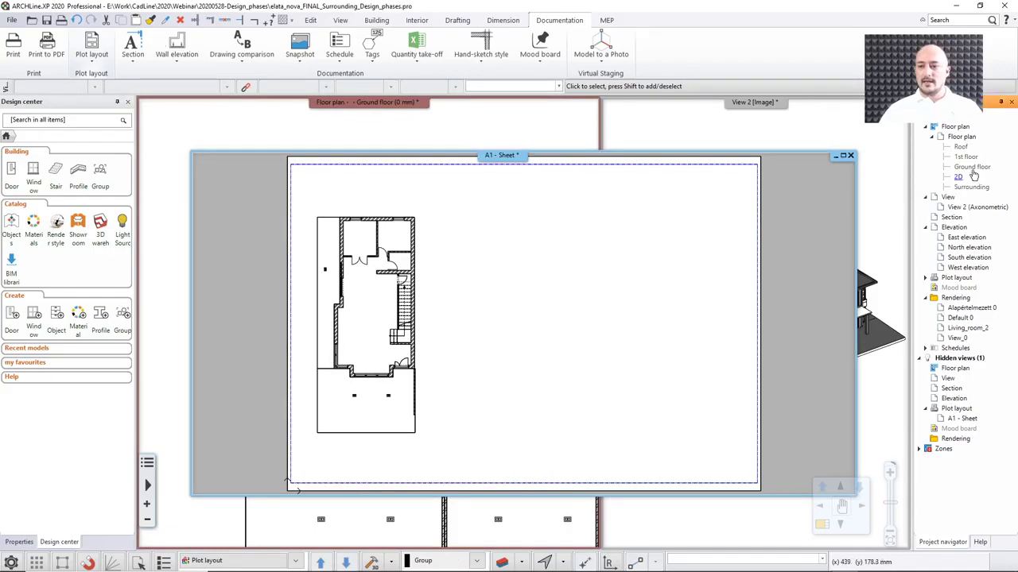
# Step: Place the Ground floor plan from the project structure beside the first plan on the sheet at a scale of 1:100
pyautogui.moveTo(971, 167); pyautogui.dragTo(481, 369)
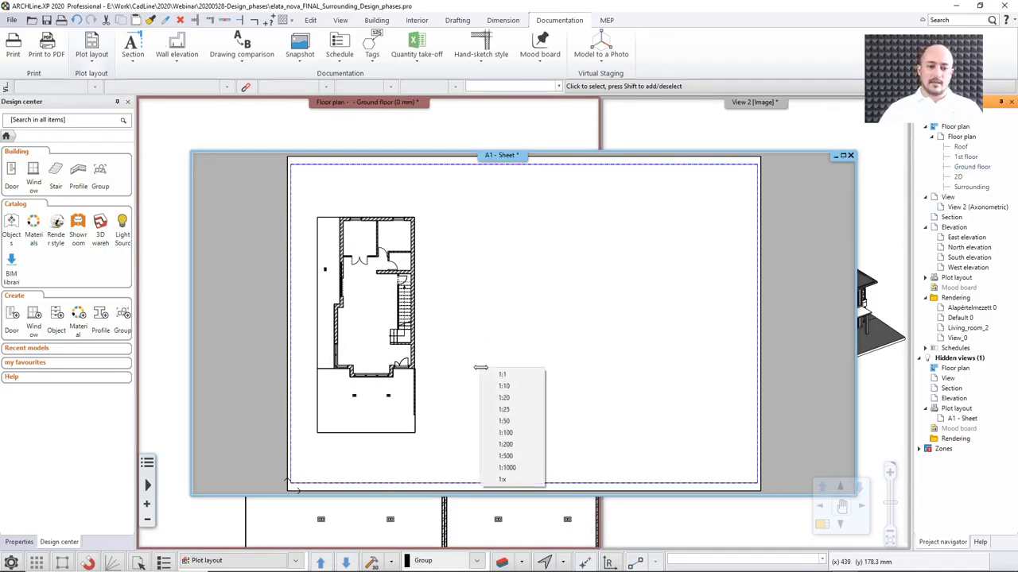
pyautogui.click(503, 433)
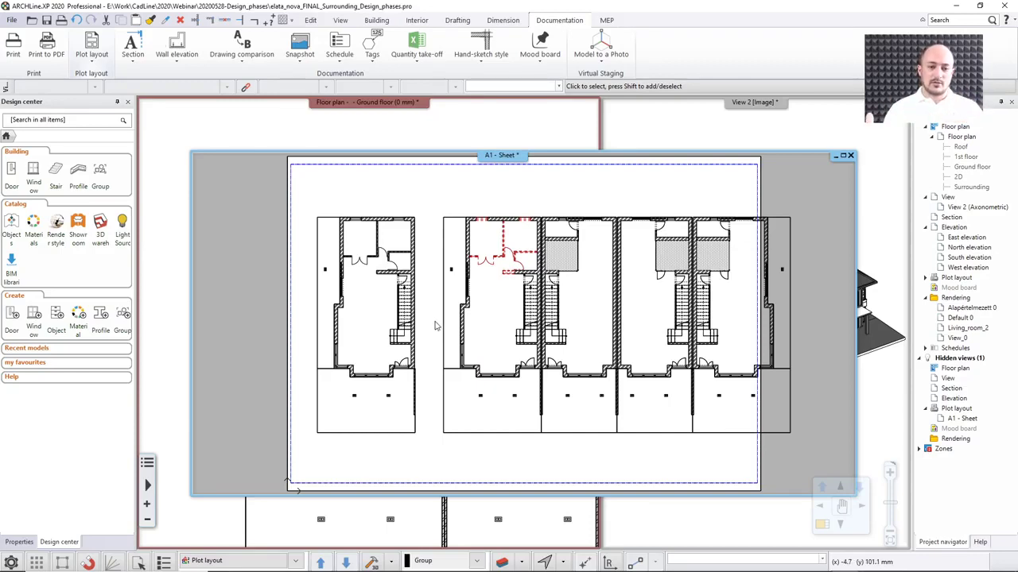
# Step: Crop the second placed plan to its leftmost house by offsetting its right edge to the first party wall, and refresh only this plan
pyautogui.click(520, 317)
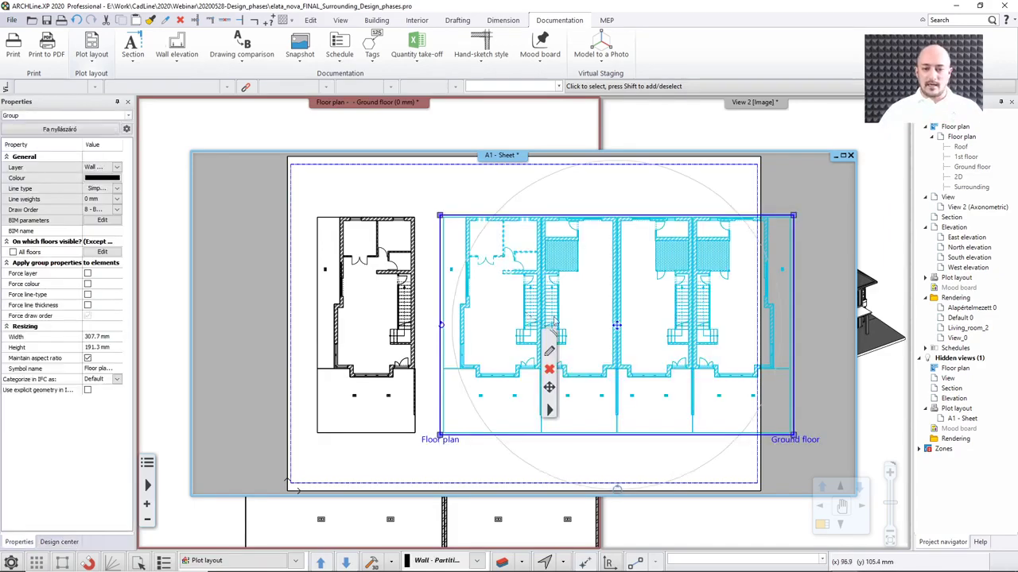
pyautogui.rightClick(792, 336)
pyautogui.click(819, 343)
pyautogui.click(541, 435)
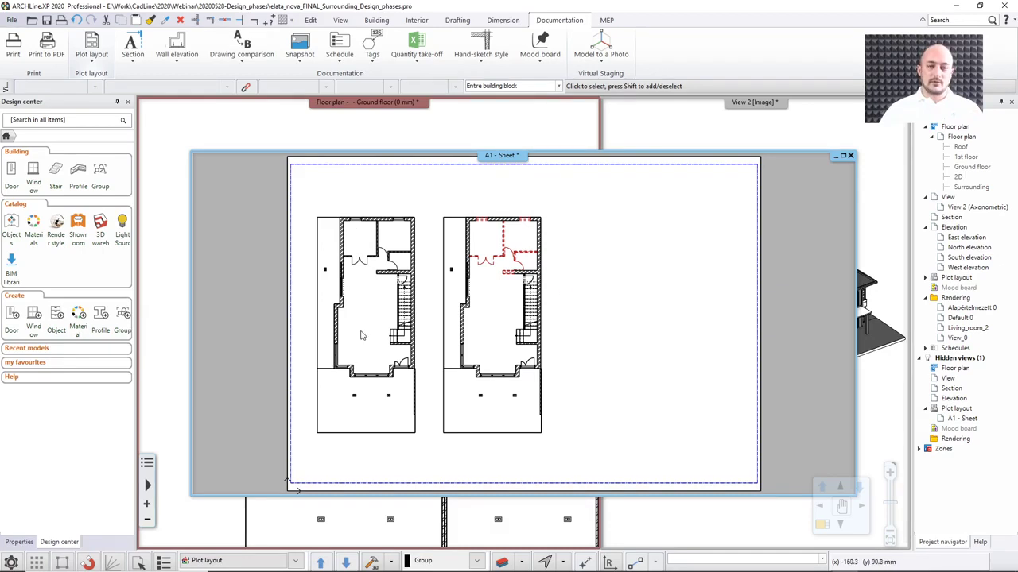
pyautogui.rightClick(478, 292)
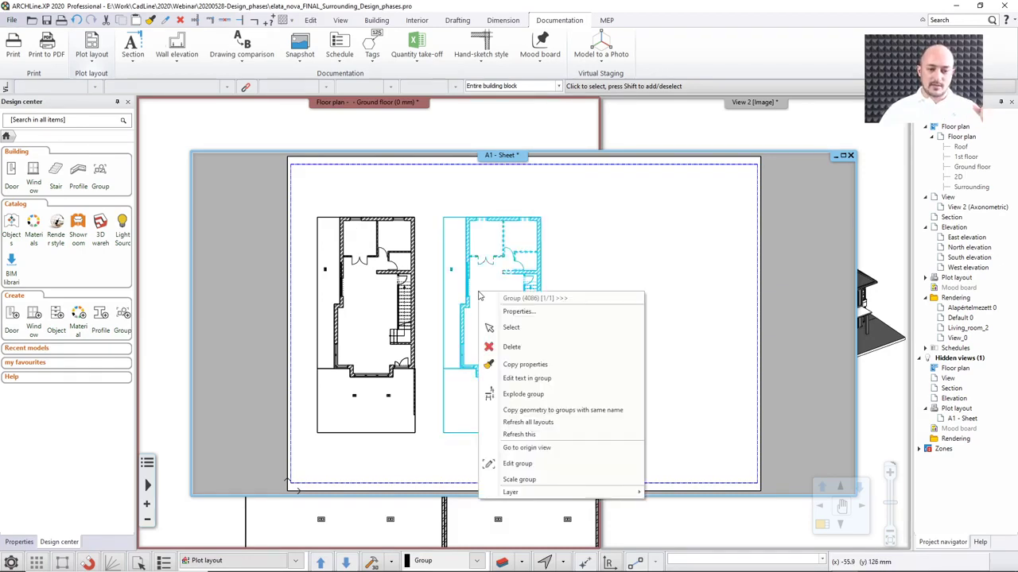
pyautogui.click(523, 435)
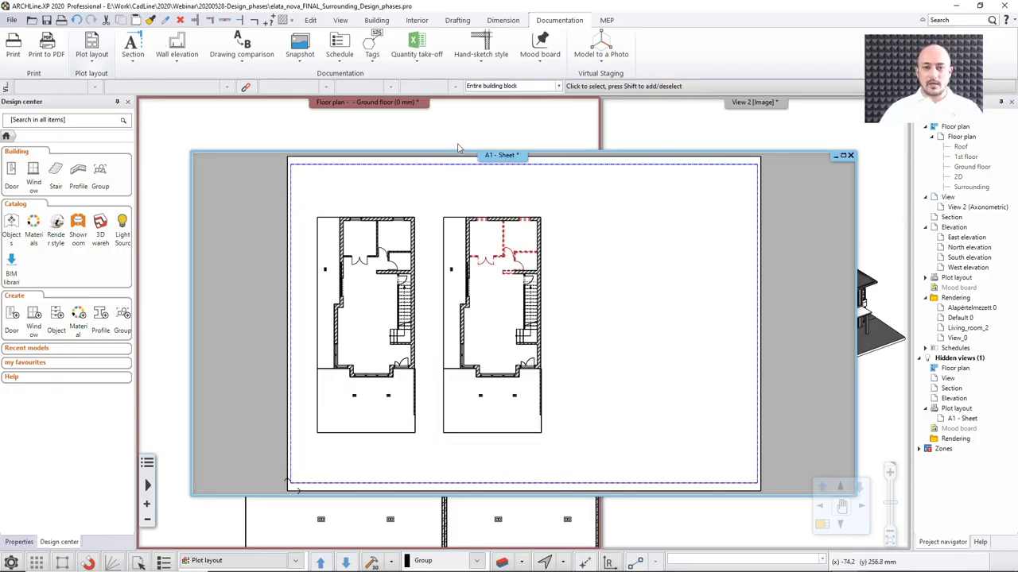
# Step: Place a third Ground floor plan to the right of the demolition plan on the sheet at a scale of 1:100
pyautogui.moveTo(976, 169); pyautogui.dragTo(602, 327)
pyautogui.click(629, 393)
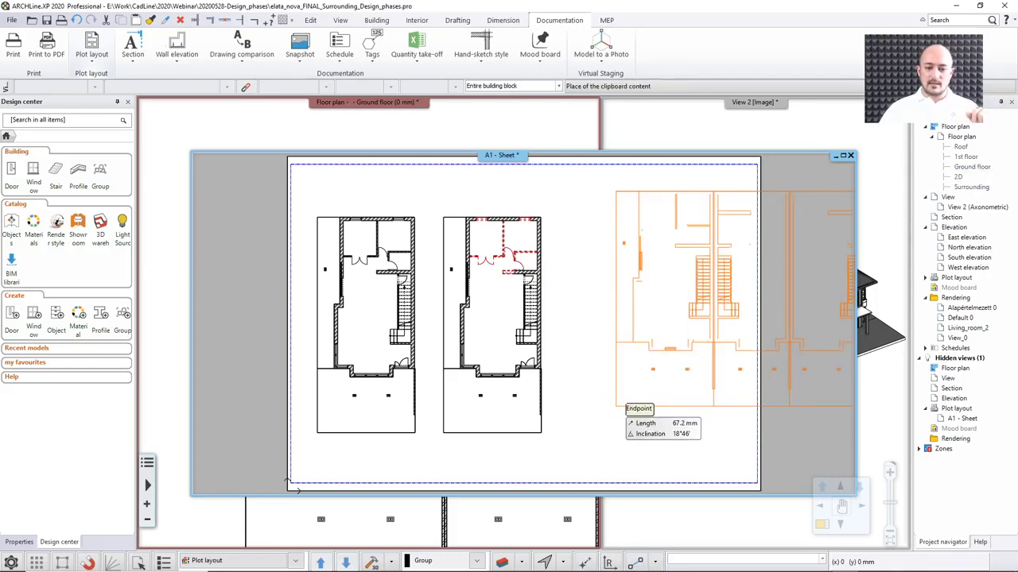
pyautogui.click(592, 430)
# Step: Crop the third placed plan to its leftmost house by offsetting its right edge to the first party wall
pyautogui.click(607, 429)
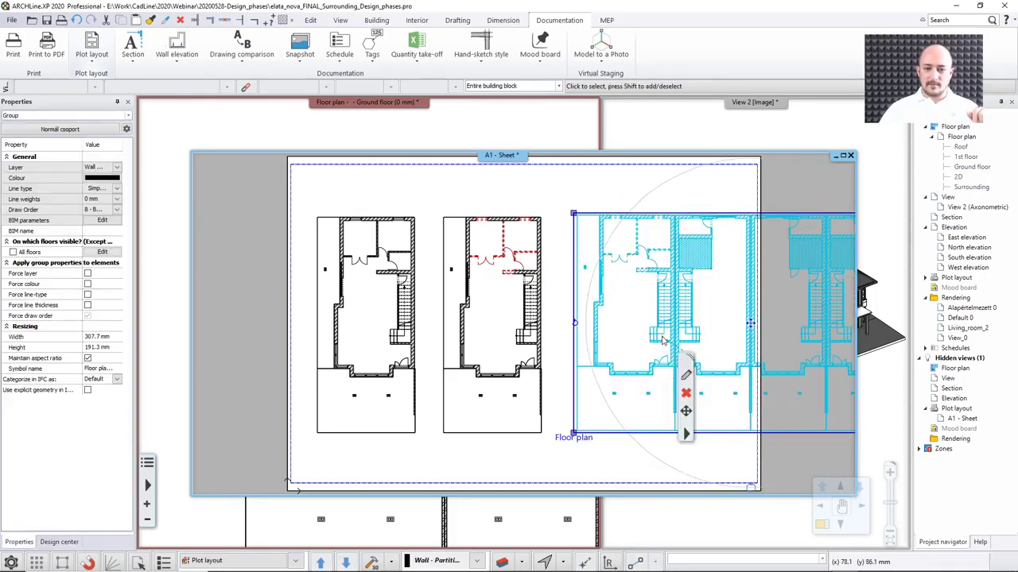
pyautogui.scroll(-2, 727, 344)
pyautogui.click(816, 315)
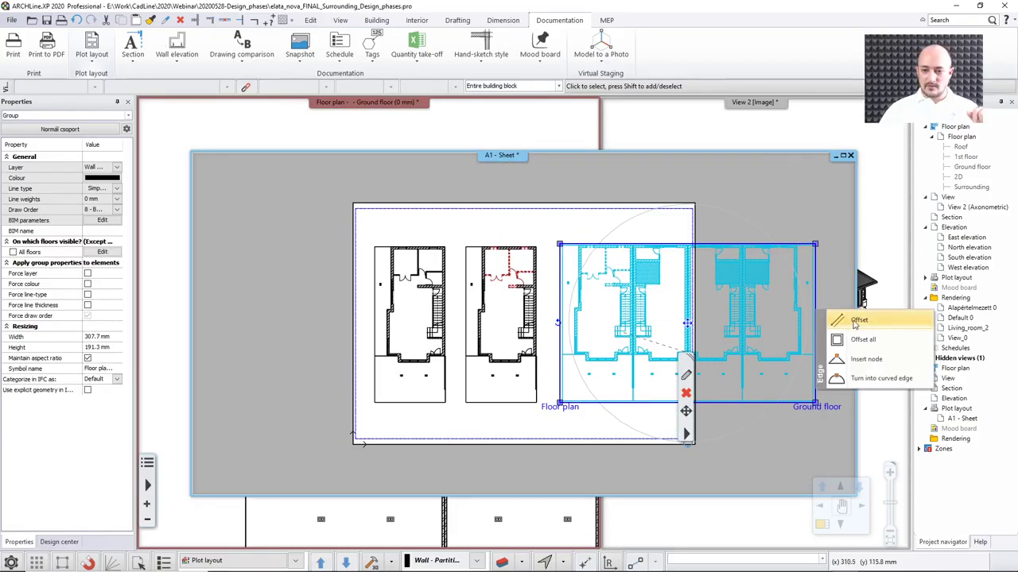
pyautogui.click(856, 322)
pyautogui.click(634, 386)
pyautogui.scroll(3, 557, 299)
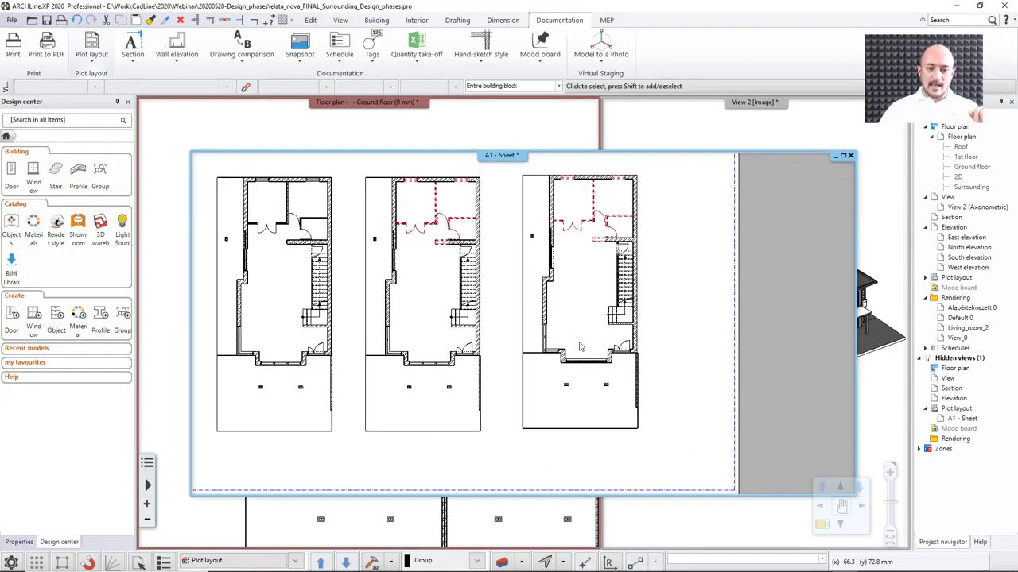
# Step: Edit the third placed plan and set its phase filter to New Construction plan
pyautogui.click(616, 291)
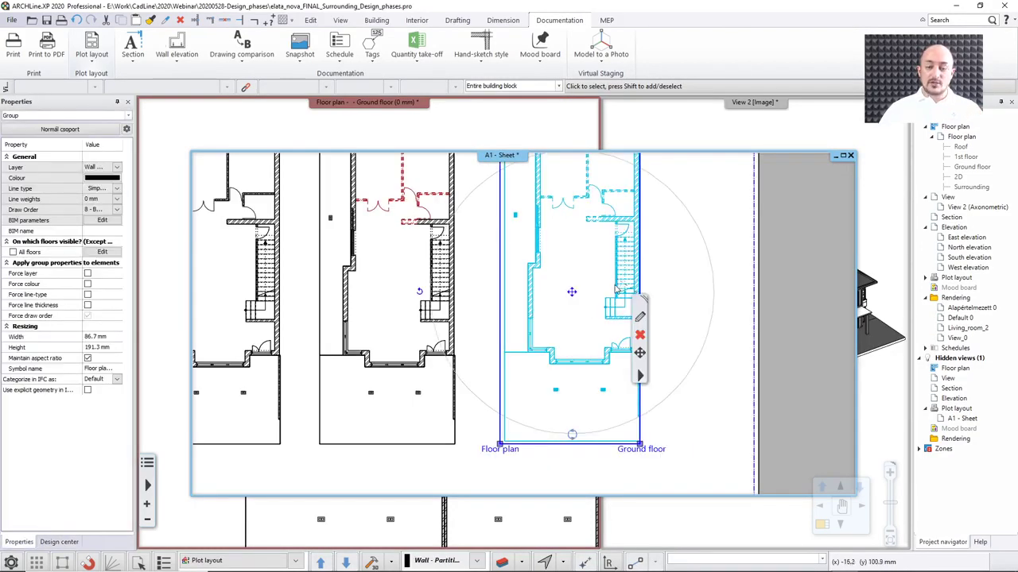
pyautogui.click(640, 318)
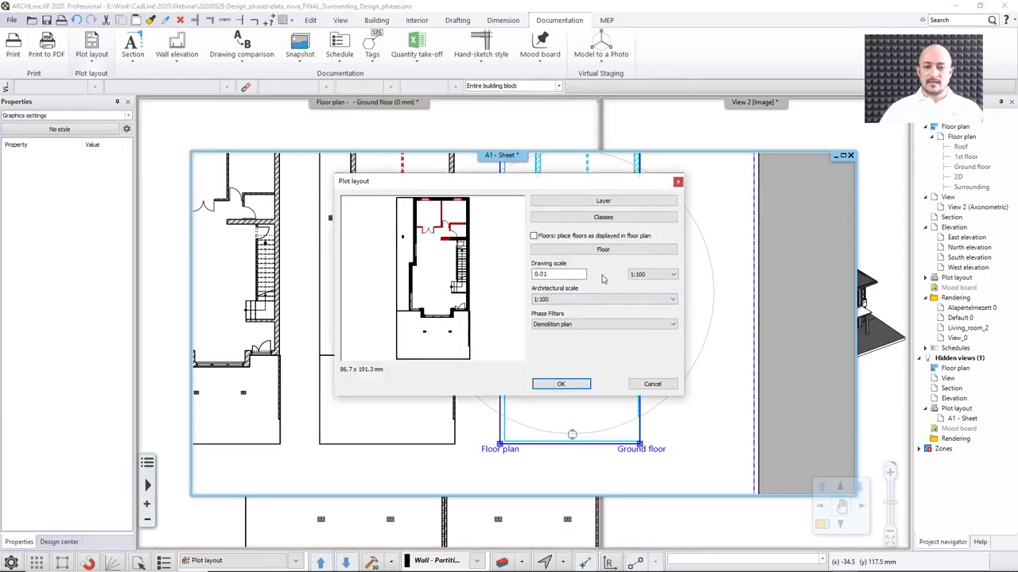
pyautogui.click(600, 325)
pyautogui.click(571, 362)
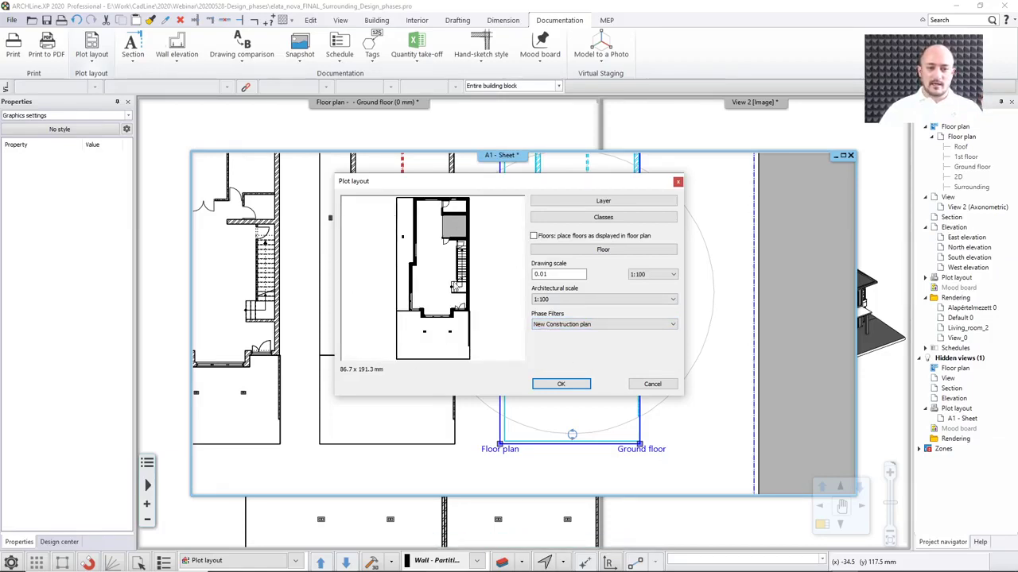
pyautogui.click(569, 385)
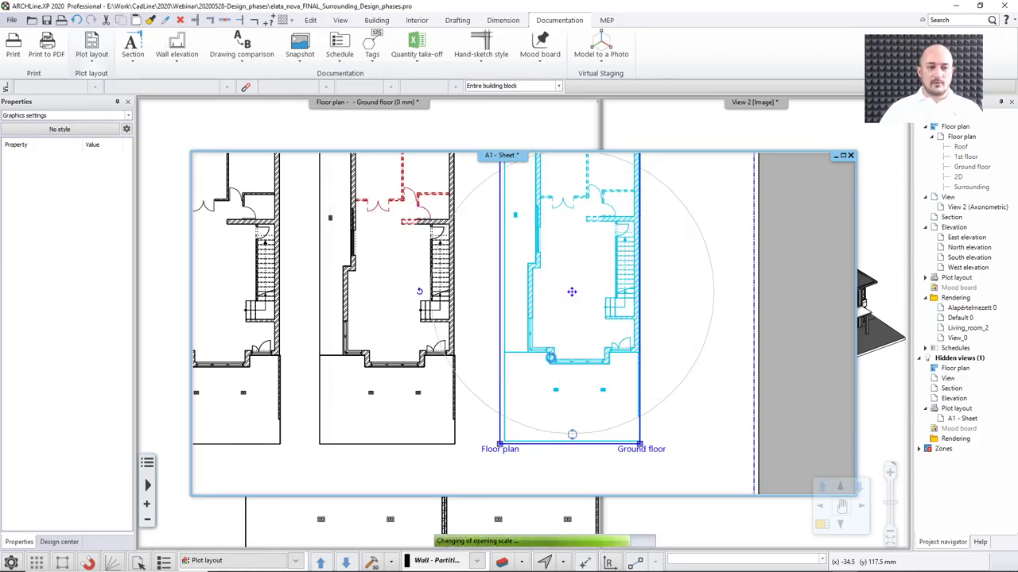
# Step: Delete the third placed plan from the plot sheet
pyautogui.scroll(-2, 525, 318)
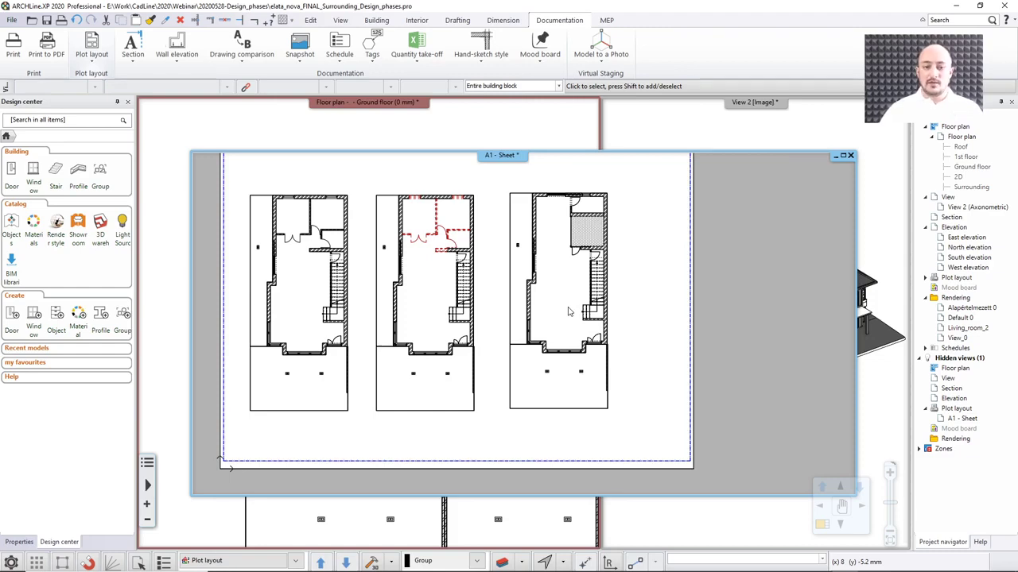
pyautogui.click(589, 289)
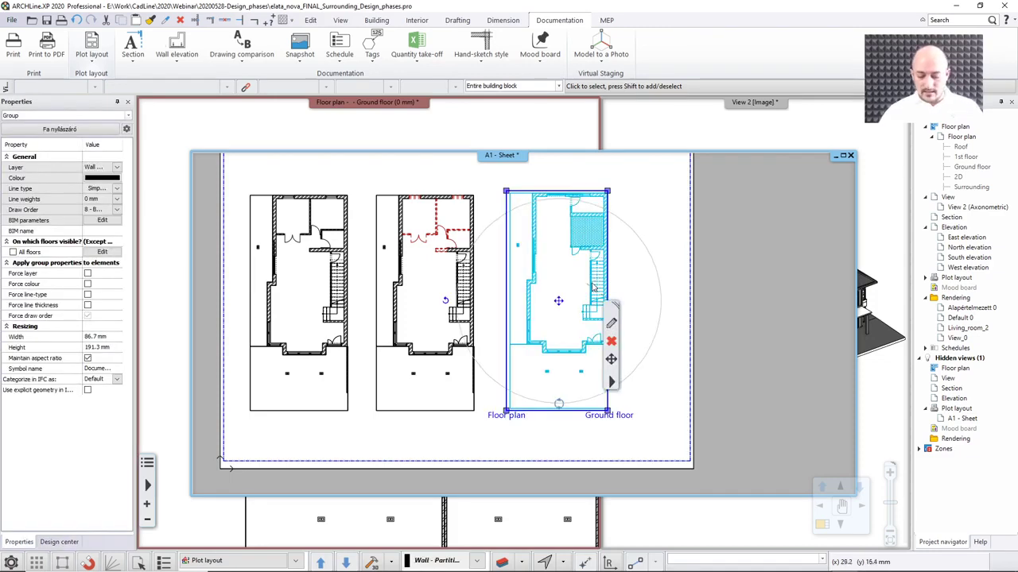
pyautogui.press('Delete')
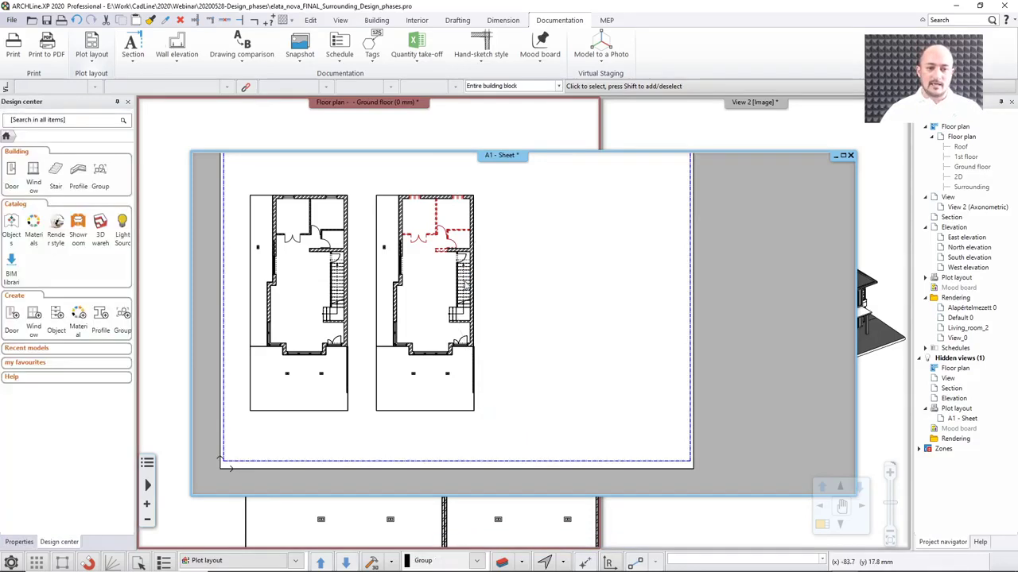
# Step: Move a copy of the cropped demolition plan about 134 mm horizontally to its right on the plot sheet
pyautogui.click(465, 286)
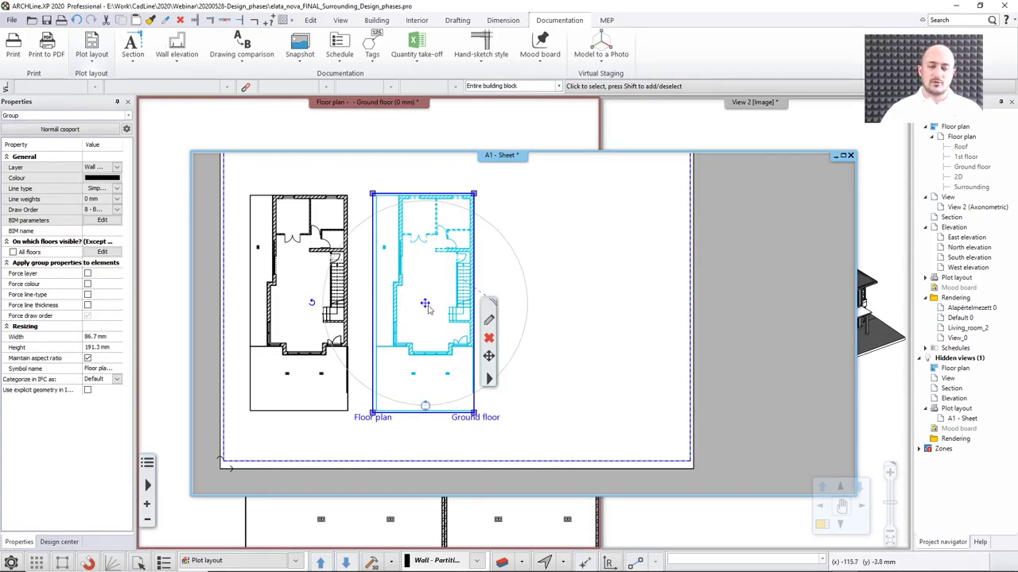
pyautogui.click(426, 307)
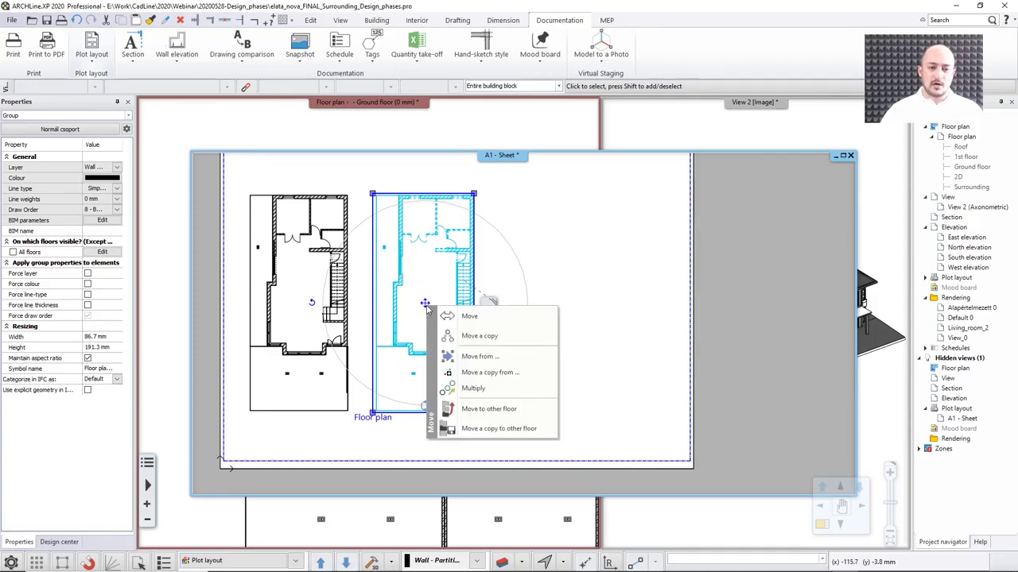
pyautogui.click(477, 336)
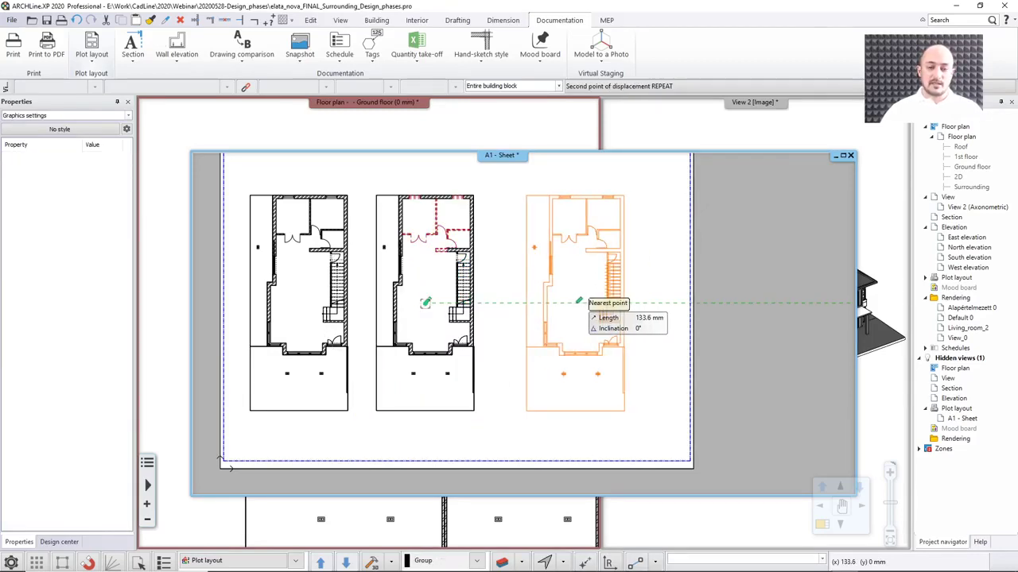
pyautogui.click(578, 302)
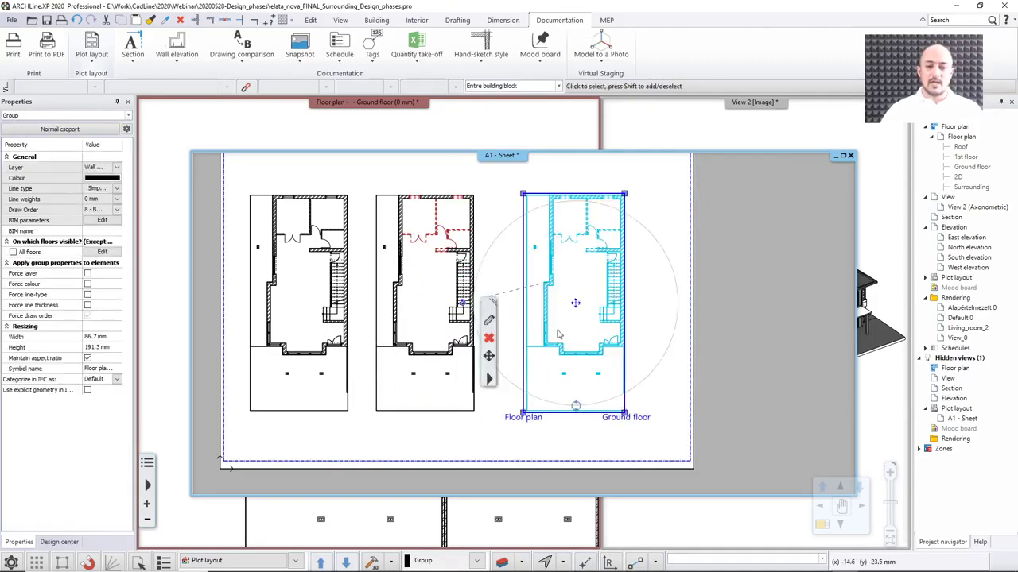
pyautogui.click(667, 250)
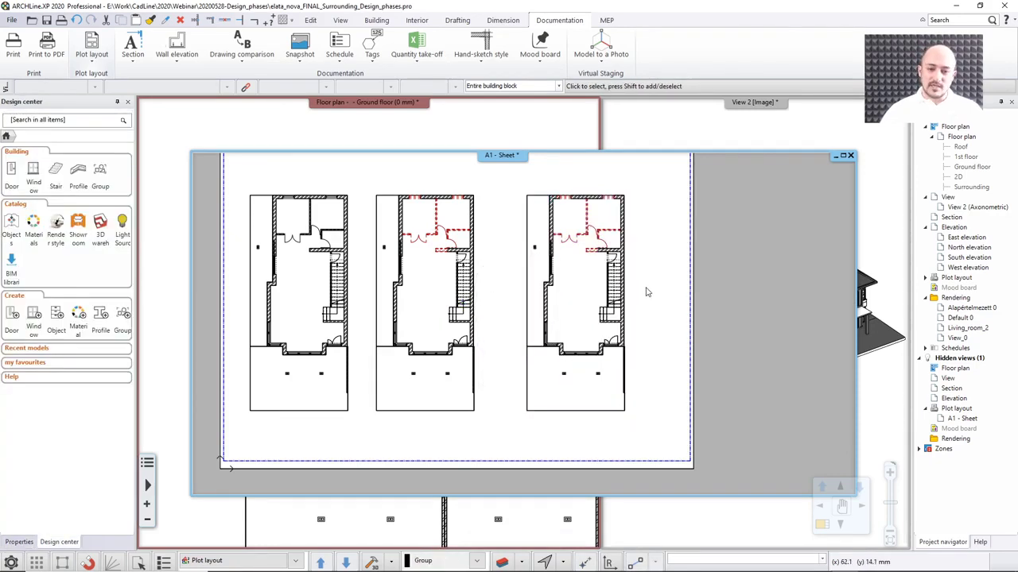
# Step: Open the properties of the copied plan and set its phase filter to New Construction plan
pyautogui.click(625, 314)
pyautogui.rightClick(631, 401)
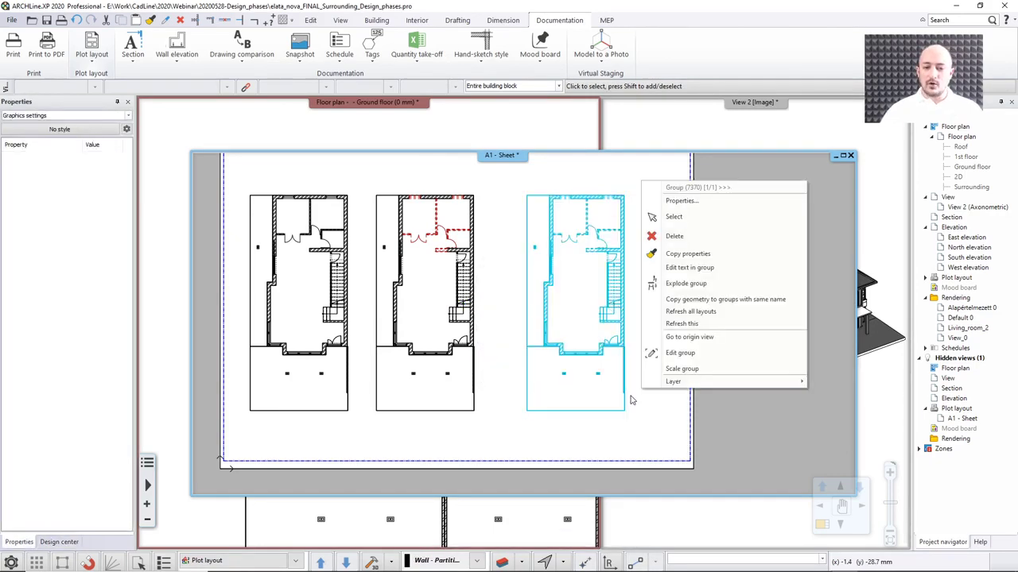
pyautogui.click(681, 201)
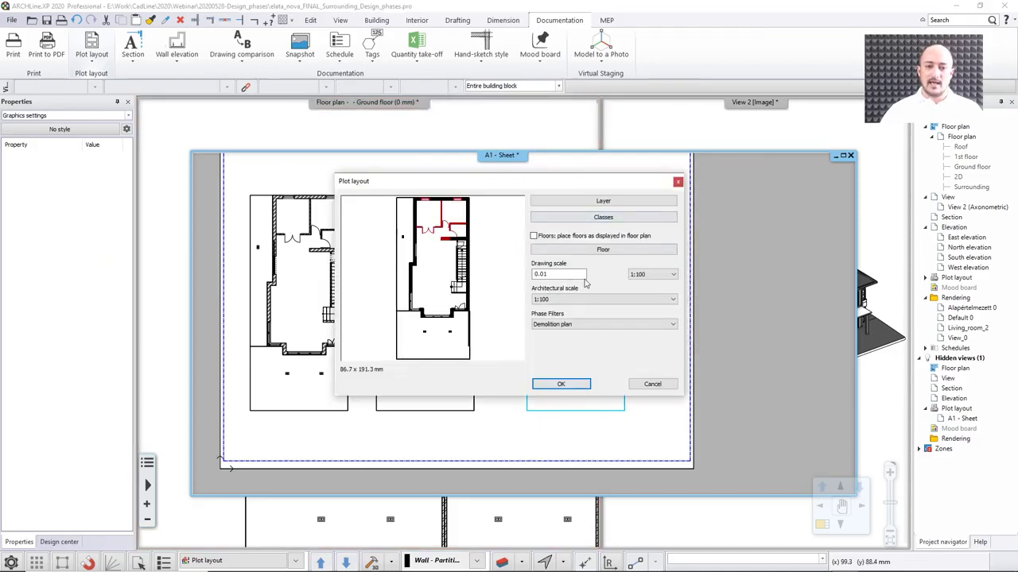
pyautogui.click(563, 324)
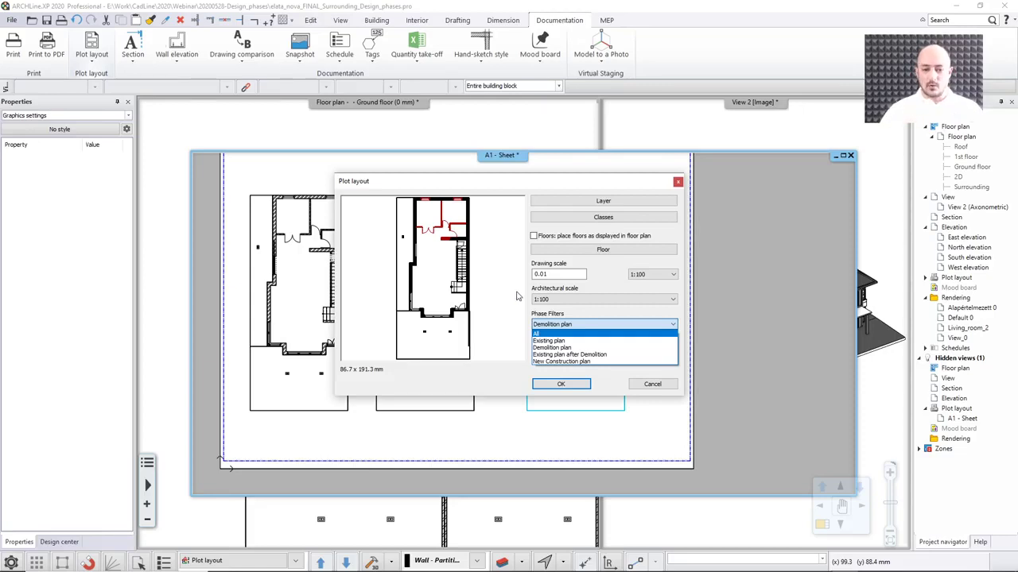
pyautogui.click(560, 362)
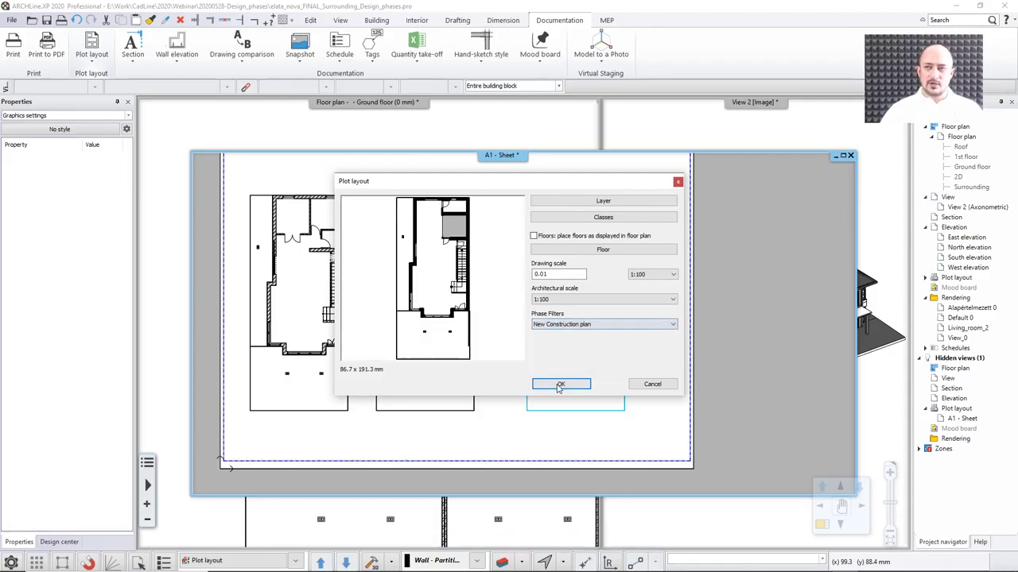
pyautogui.click(561, 385)
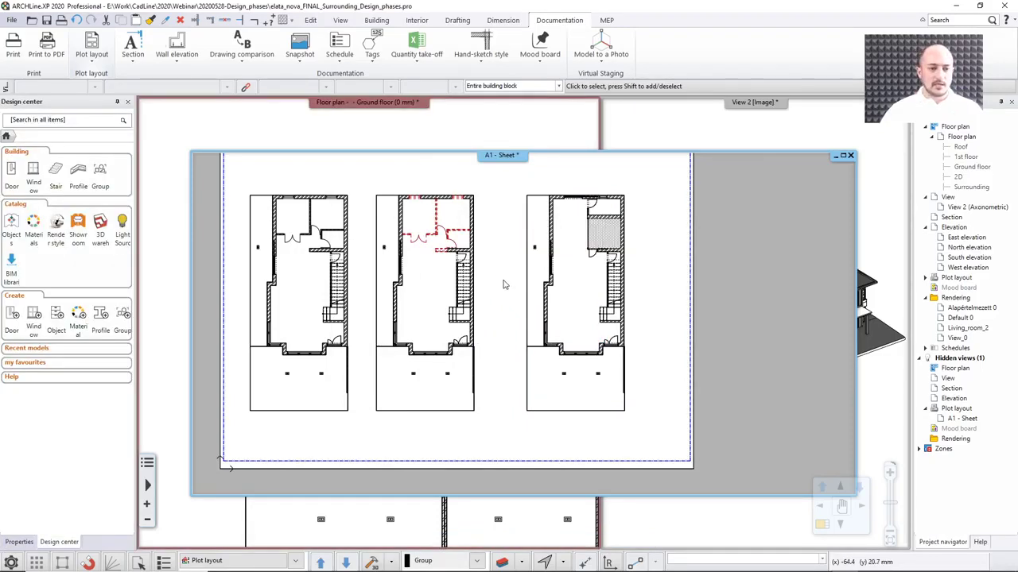
# Step: Tile the floor plan, plot sheet and 3D view windows, and apply the Existing plan phase filter to the ground floor plan
pyautogui.scroll(-2, 503, 285)
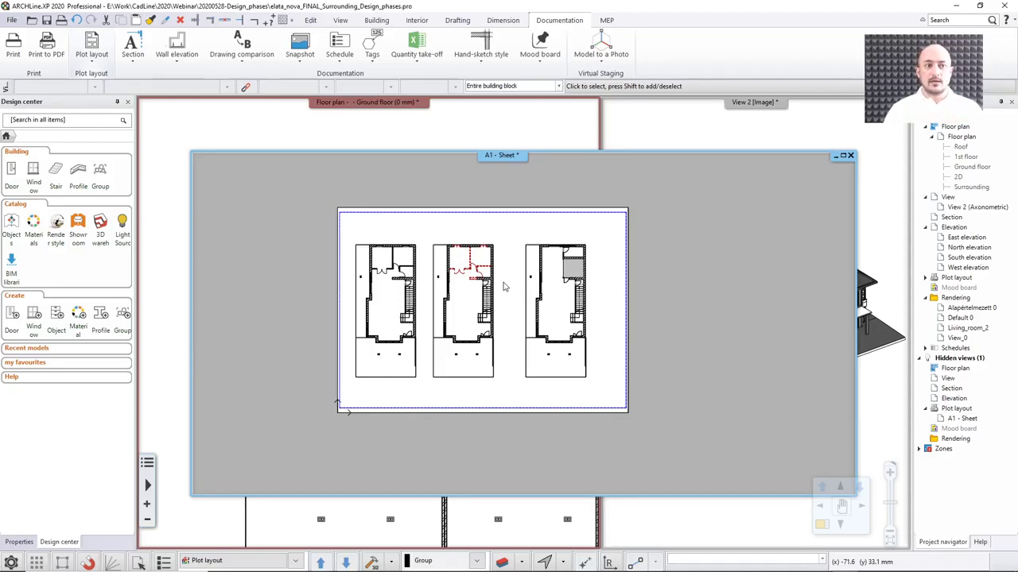
pyautogui.click(488, 131)
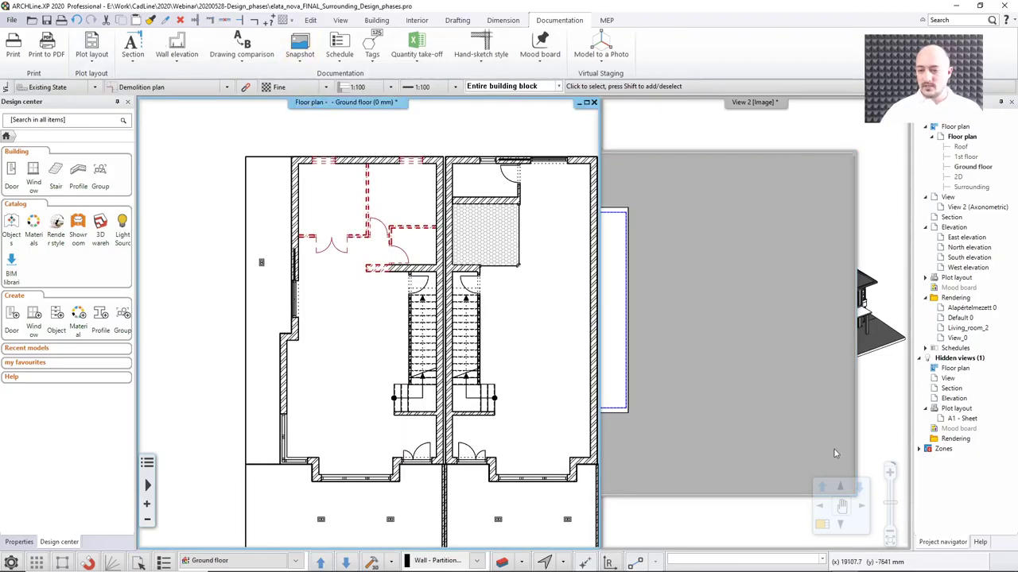
pyautogui.click(821, 526)
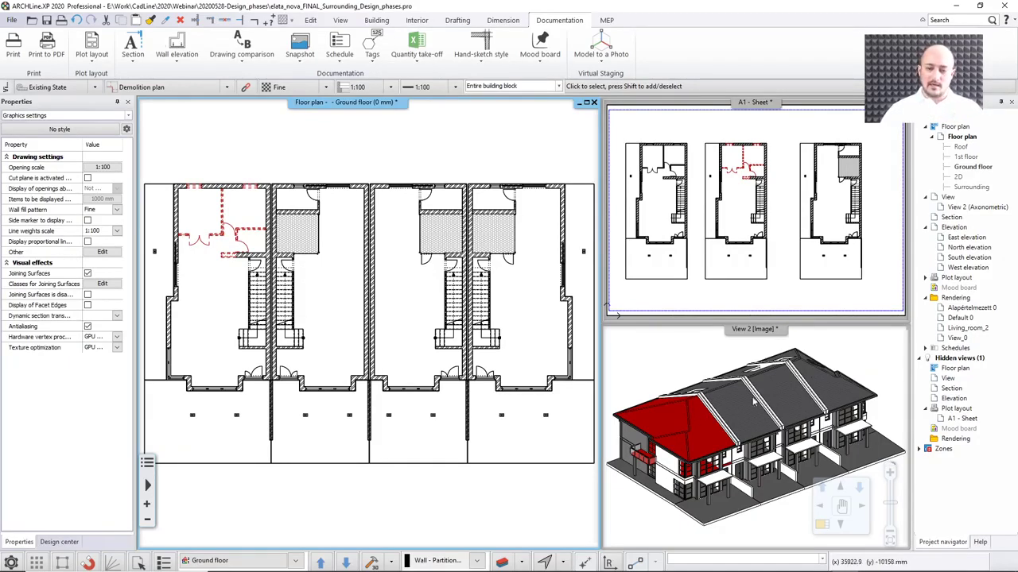
pyautogui.click(228, 87)
pyautogui.click(148, 109)
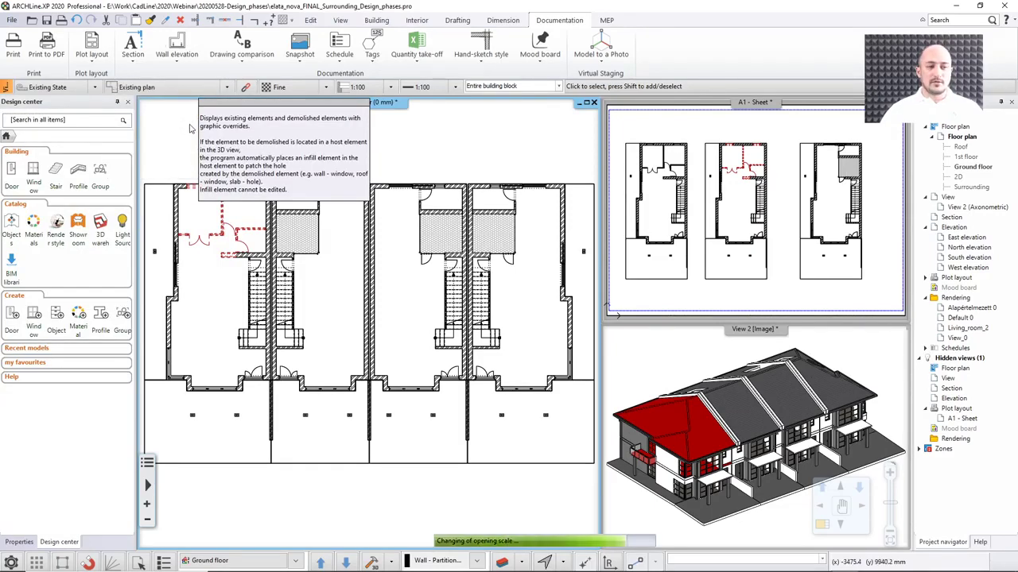
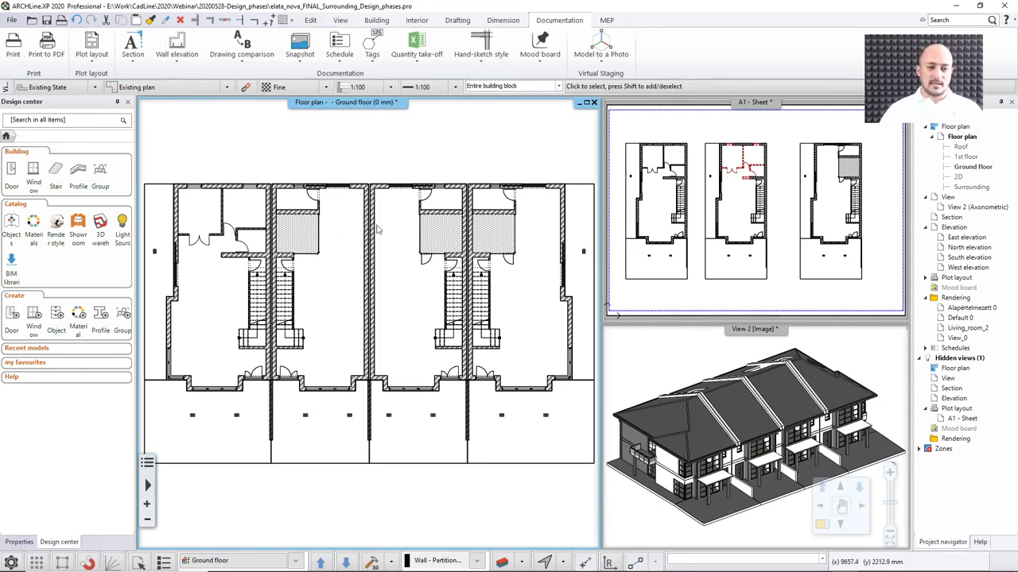
# Step: Compare the ground floor's Existing plan and New Construction plan phases with Drawing comparison, and place the resulting drawing at the origin
pyautogui.scroll(-2, 357, 271)
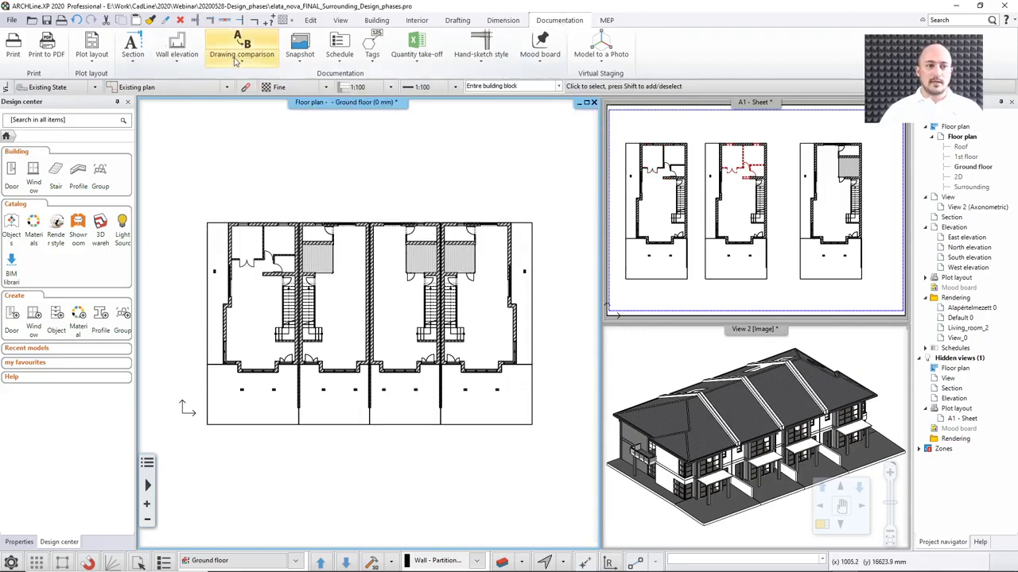
pyautogui.click(236, 61)
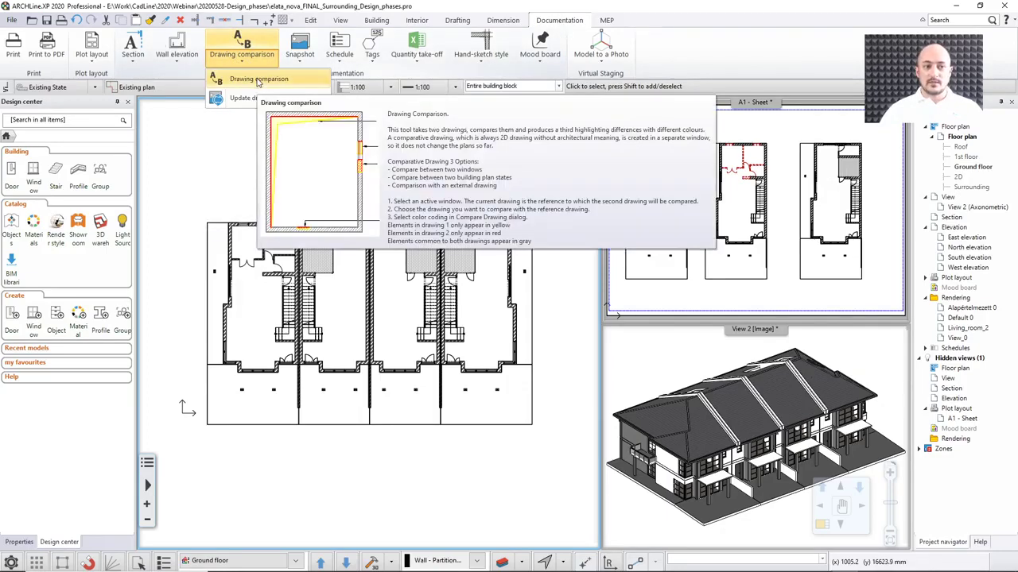
pyautogui.click(259, 80)
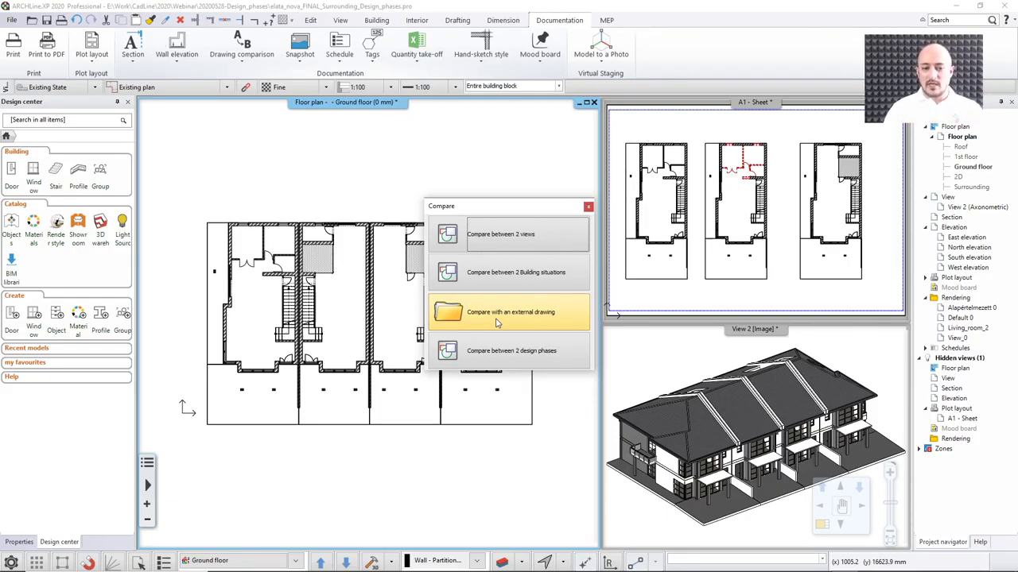
pyautogui.click(511, 358)
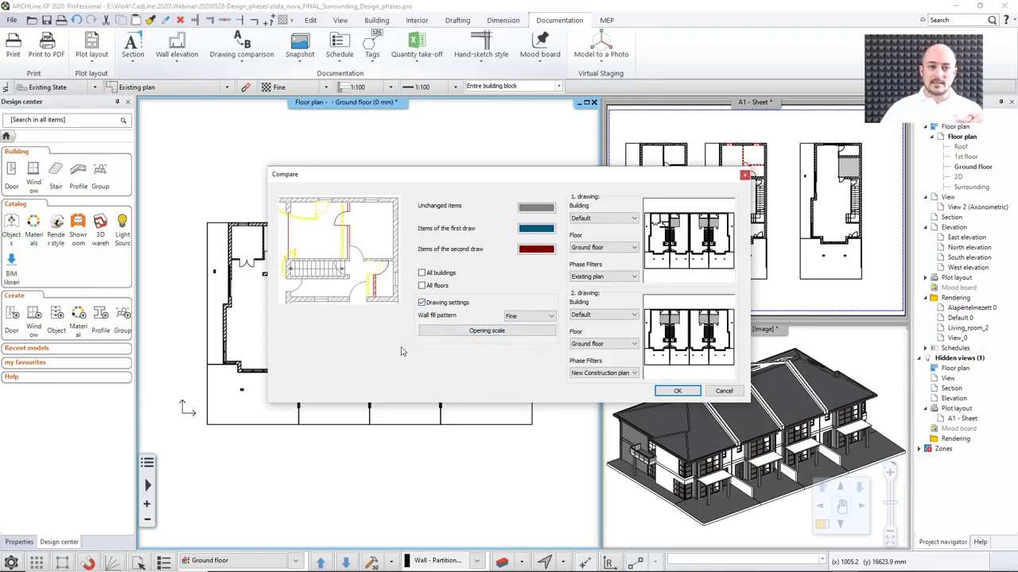
pyautogui.click(677, 392)
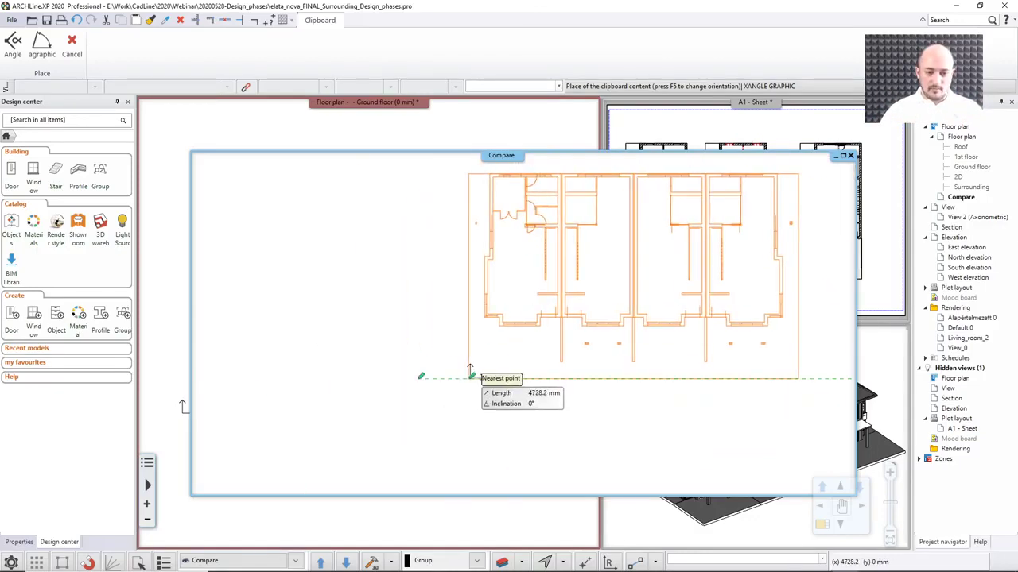
pyautogui.click(423, 415)
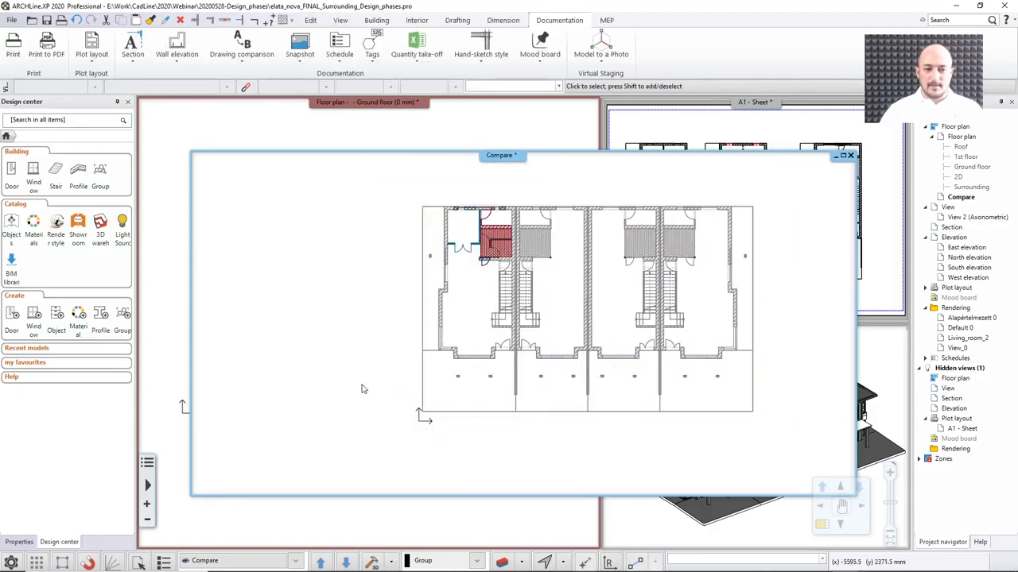
# Step: Examine the comparison drawing as a group and up close, checking the coloured differences in the first house unit and the comparison update option
pyautogui.click(515, 310)
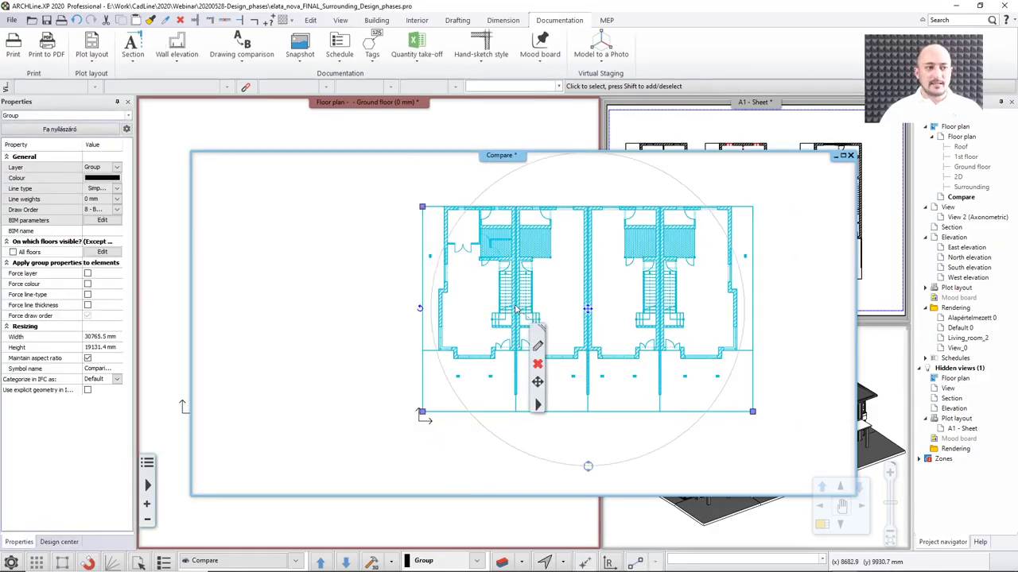
pyautogui.click(267, 267)
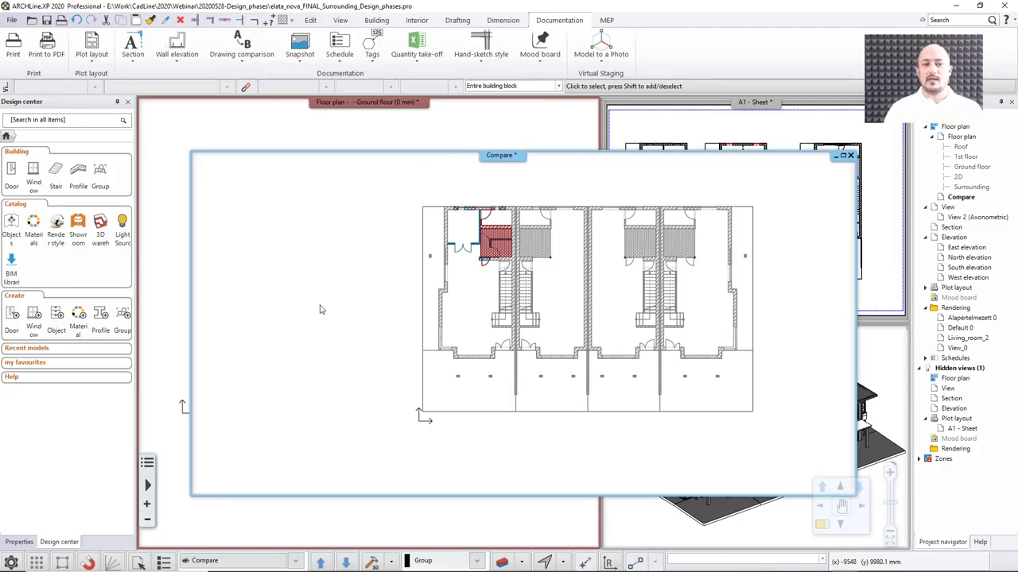
pyautogui.click(242, 58)
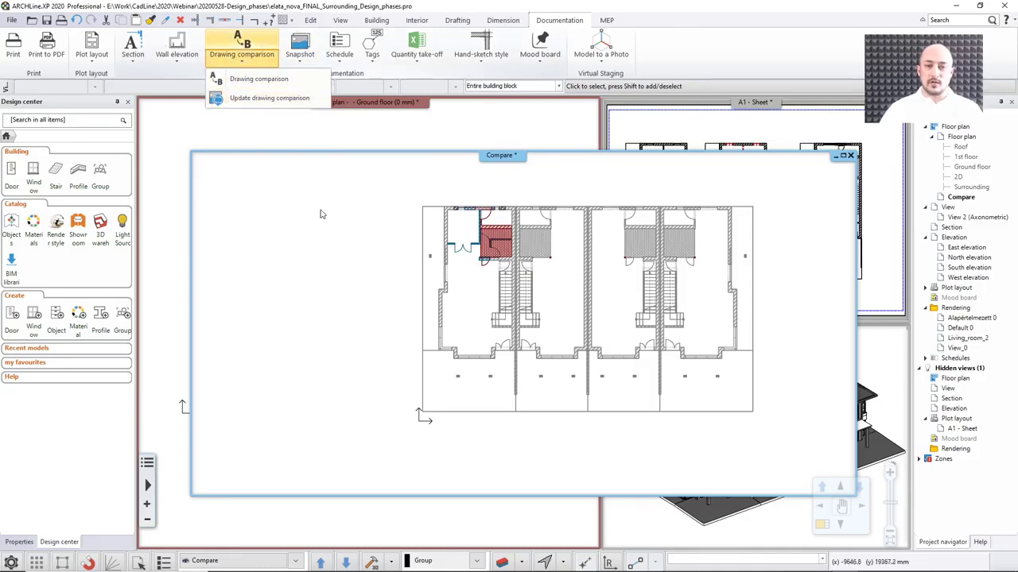
pyautogui.click(322, 244)
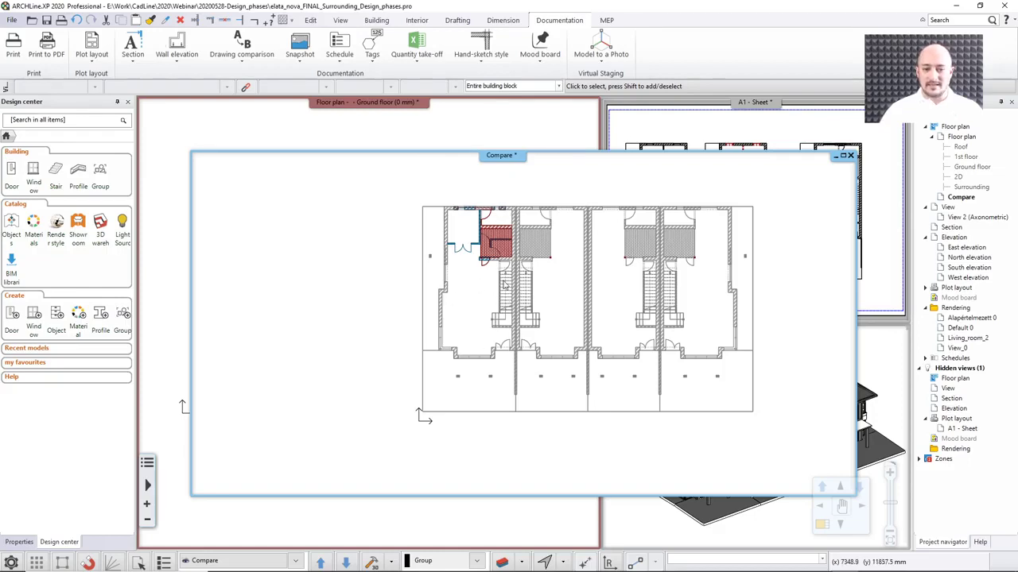
pyautogui.moveTo(477, 313); pyautogui.dragTo(505, 325, button='middle')
pyautogui.scroll(5, 516, 287)
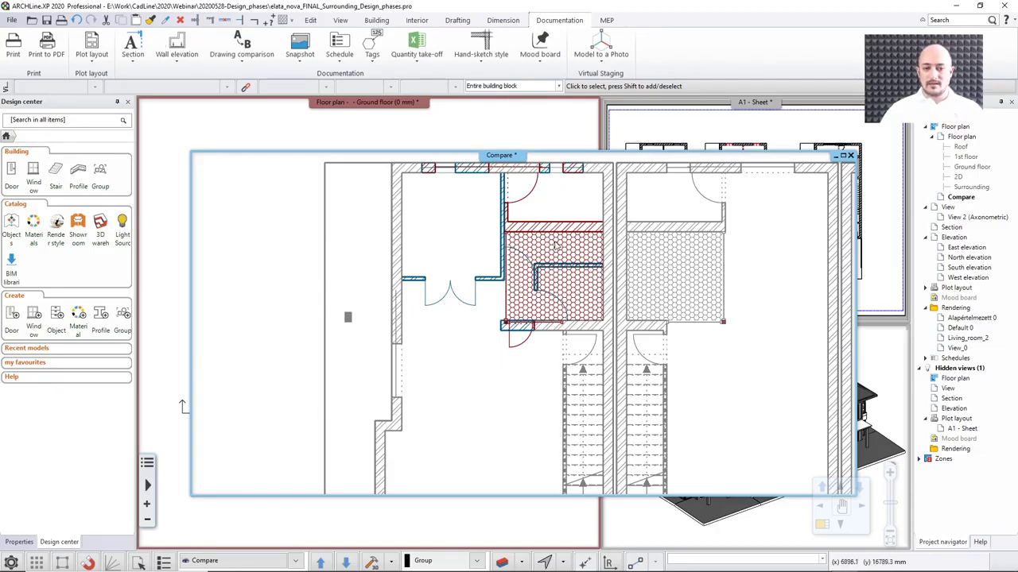
pyautogui.scroll(-2, 541, 269)
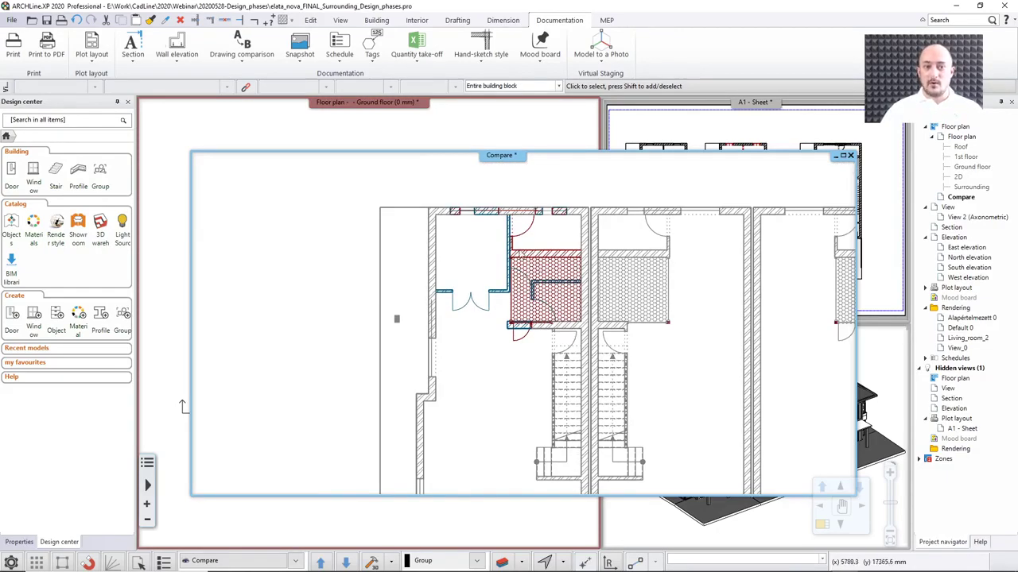
pyautogui.middleClick(422, 228)
pyautogui.middleClick(422, 228)
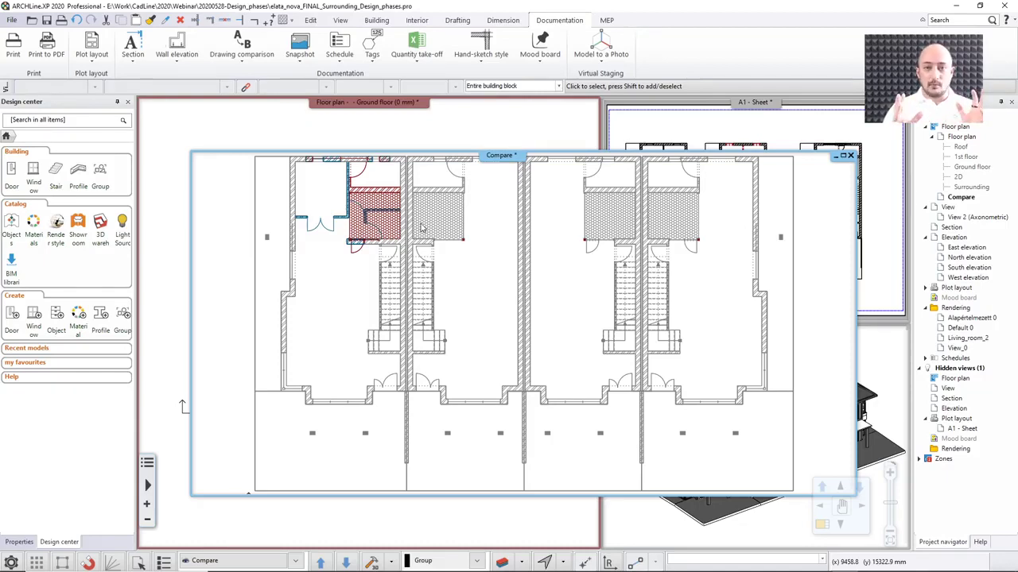
# Step: Tile the floor plan, 3D view, plot sheet and comparison windows, and keep the ground floor plan on the Existing plan phase filter
pyautogui.click(497, 119)
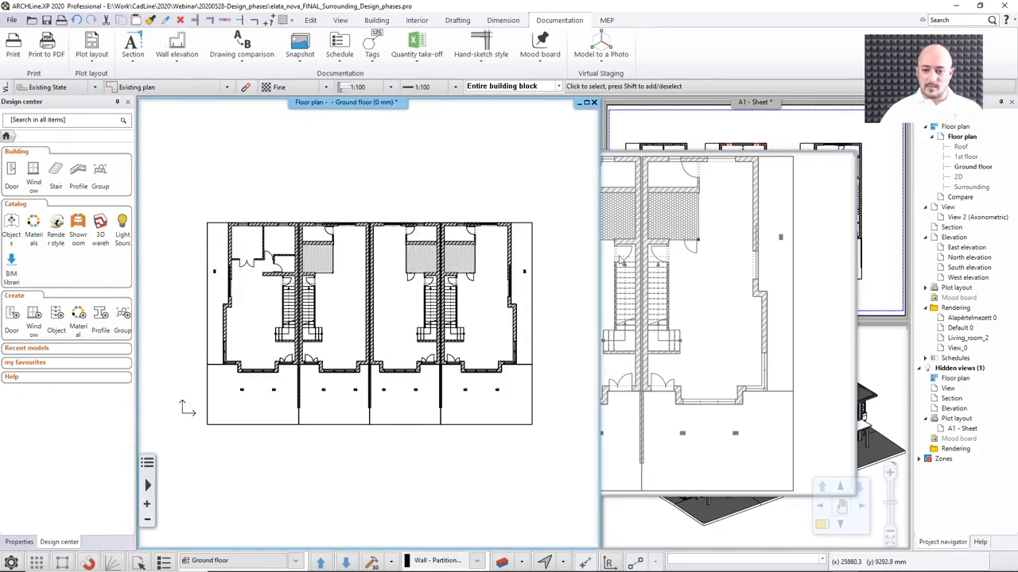
pyautogui.click(817, 532)
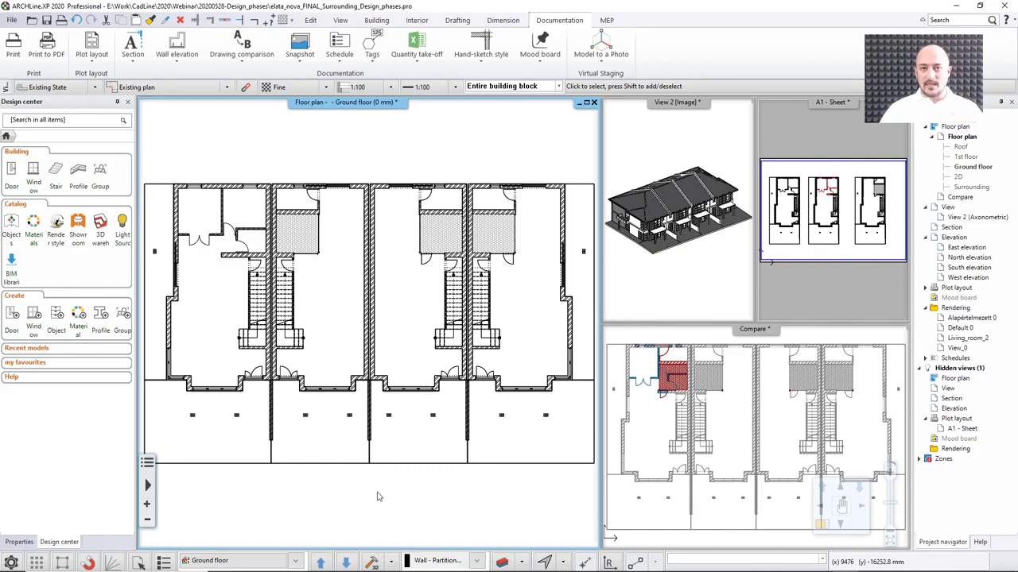
pyautogui.click(226, 87)
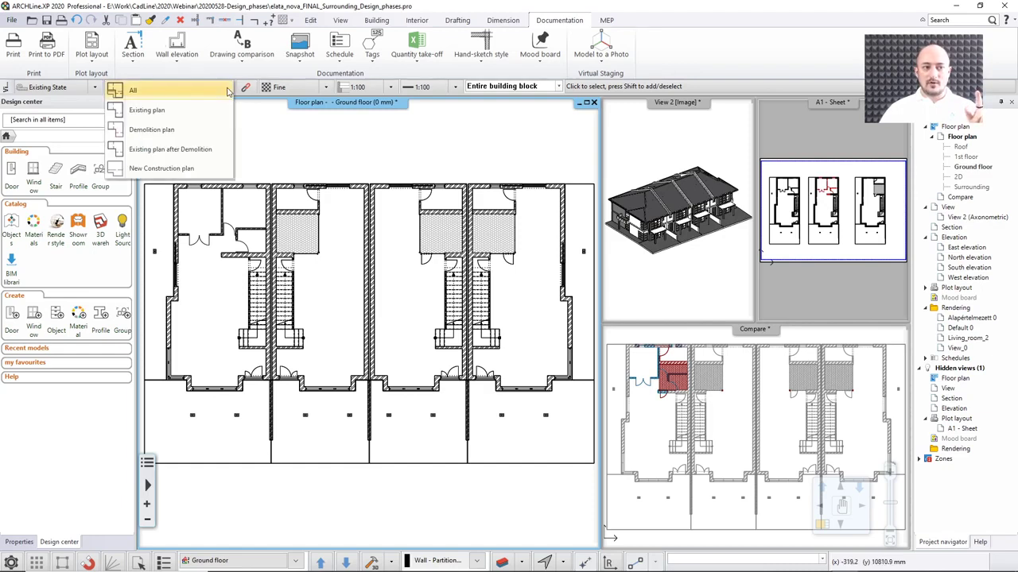
pyautogui.click(191, 117)
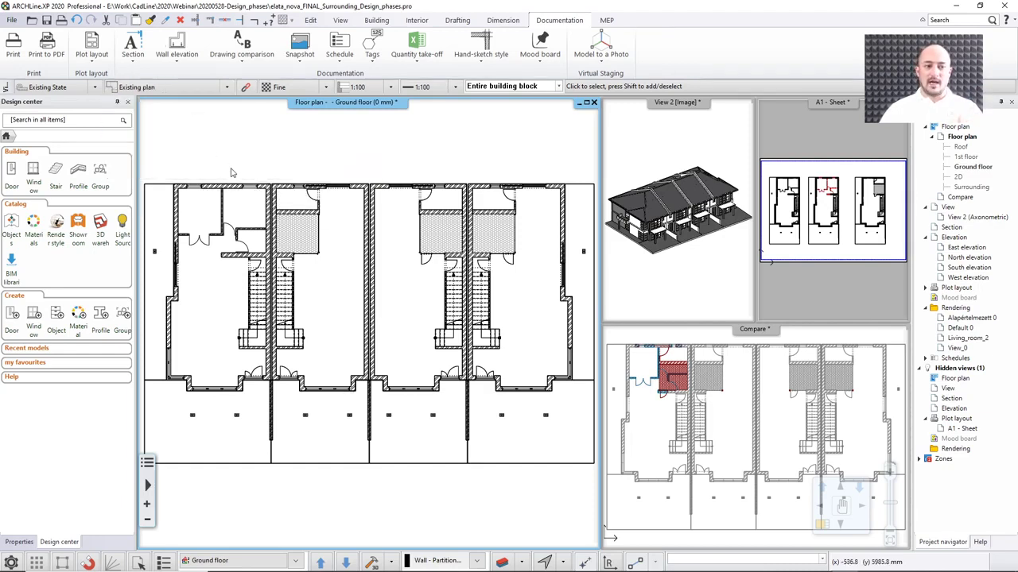